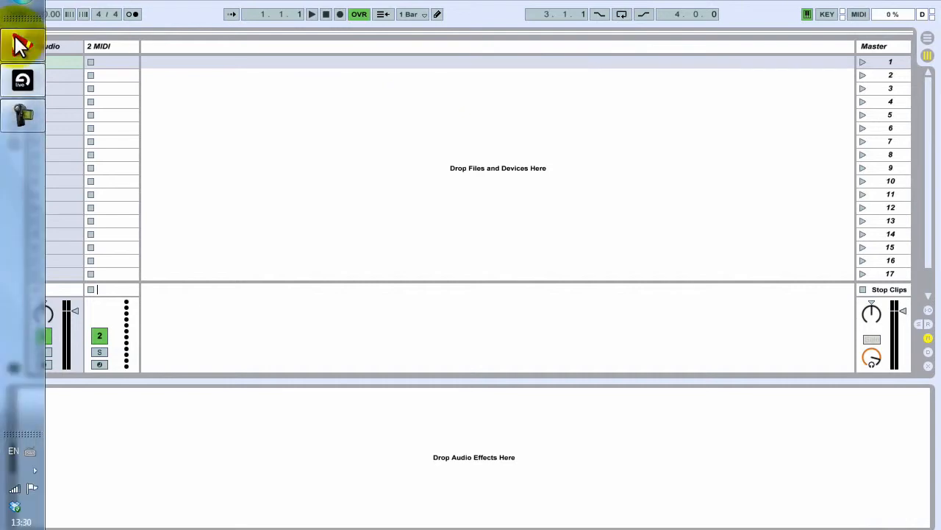
Step: Switch to Chrome, go to mstudio.bg and find the "Welcome to the Jungle" sample pack in the library's audio packs (Аудио пакети)
click(21, 6)
click(50, 66)
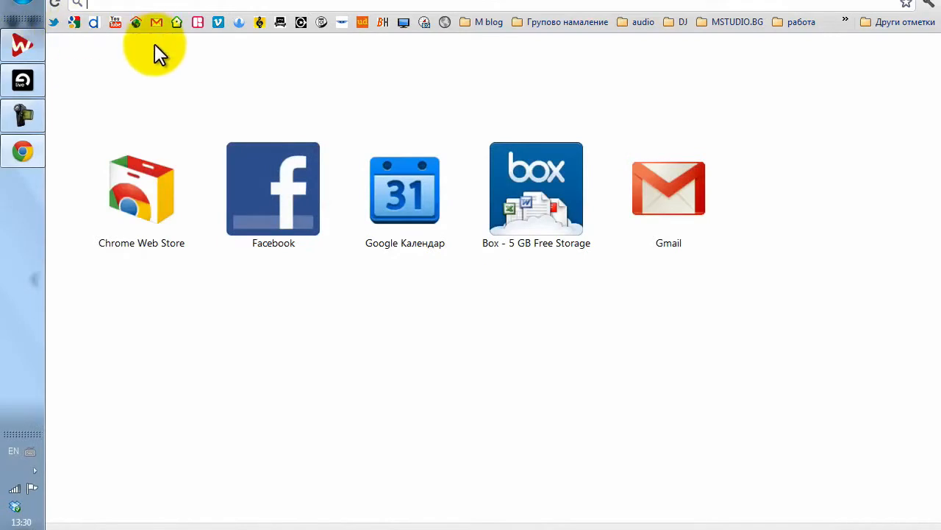
click(13, 22)
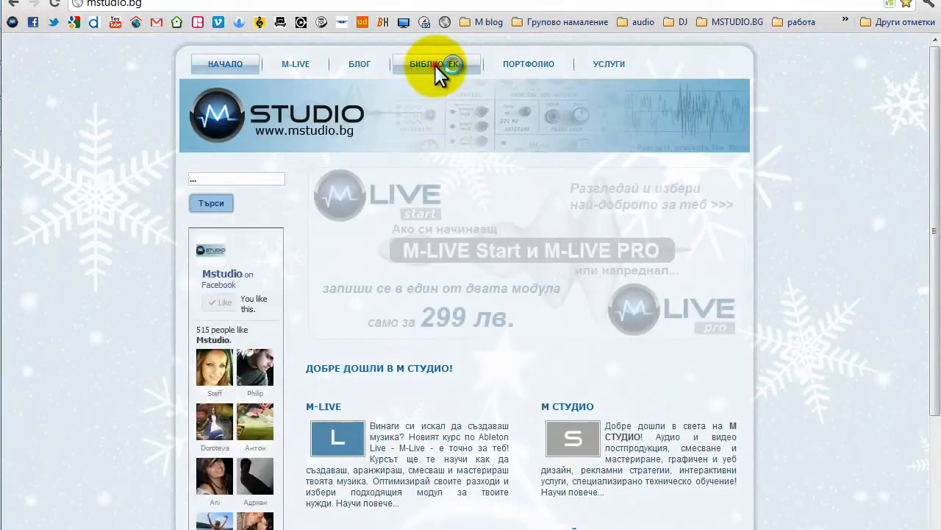
click(436, 66)
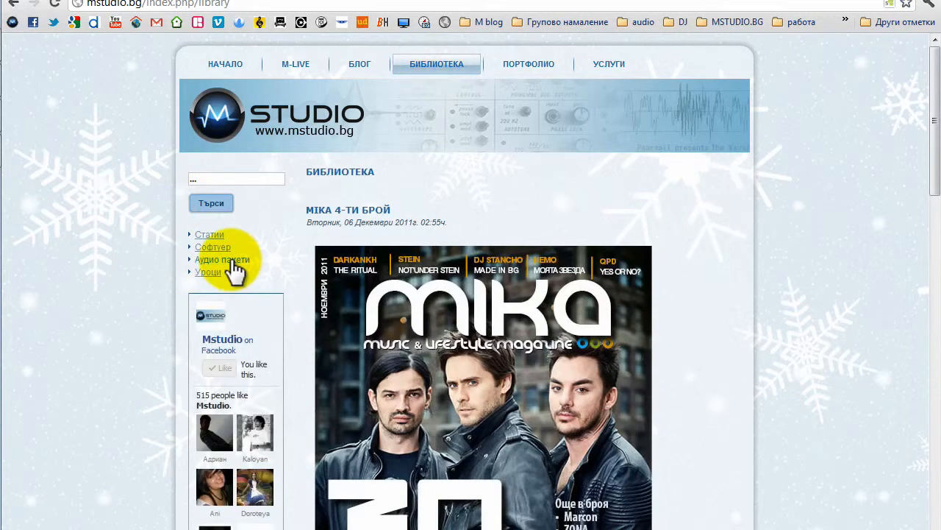
click(230, 260)
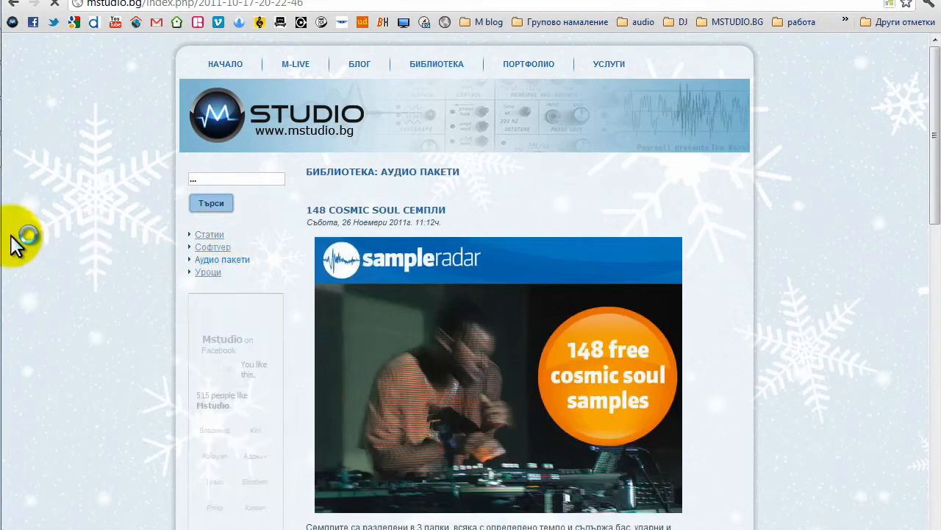
scroll(80, 238, down, 15)
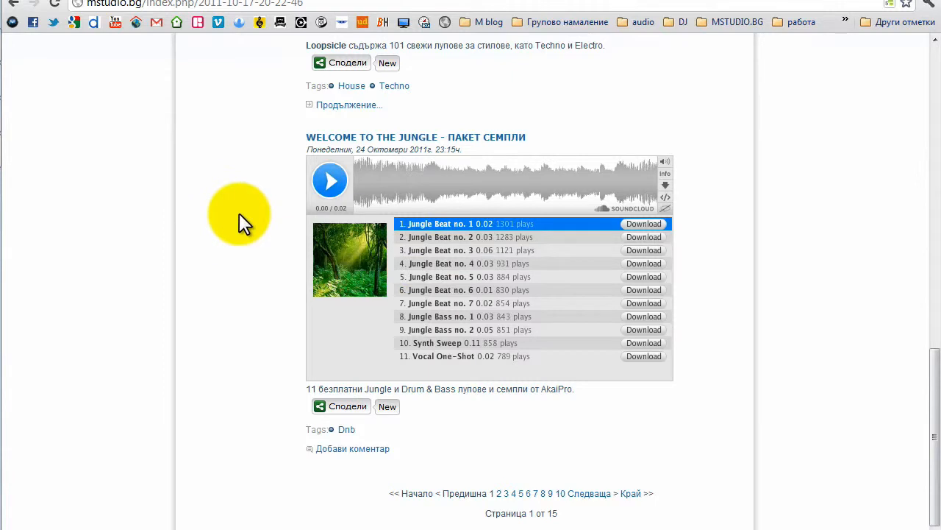
Step: Listen to the Jungle Beat samples in the "Welcome to the Jungle" pack, comparing beats no. 3 to 7
click(328, 181)
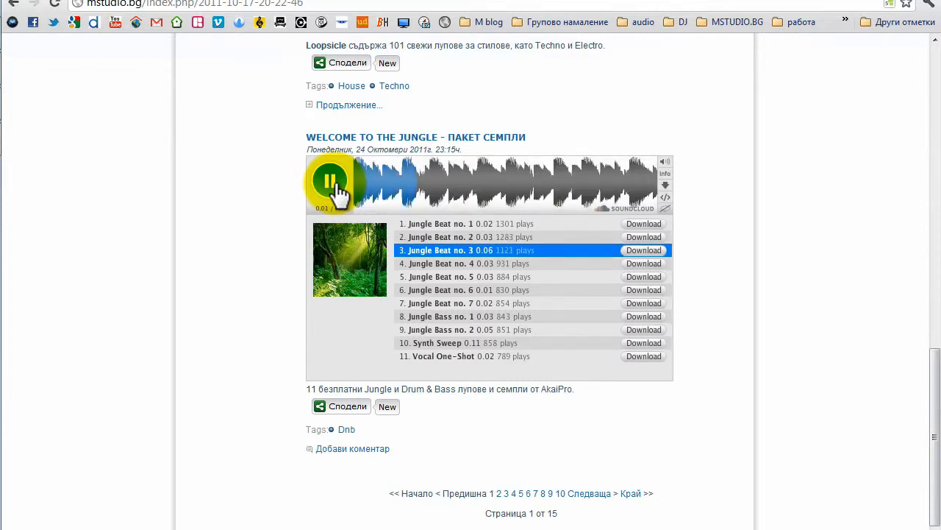
click(481, 264)
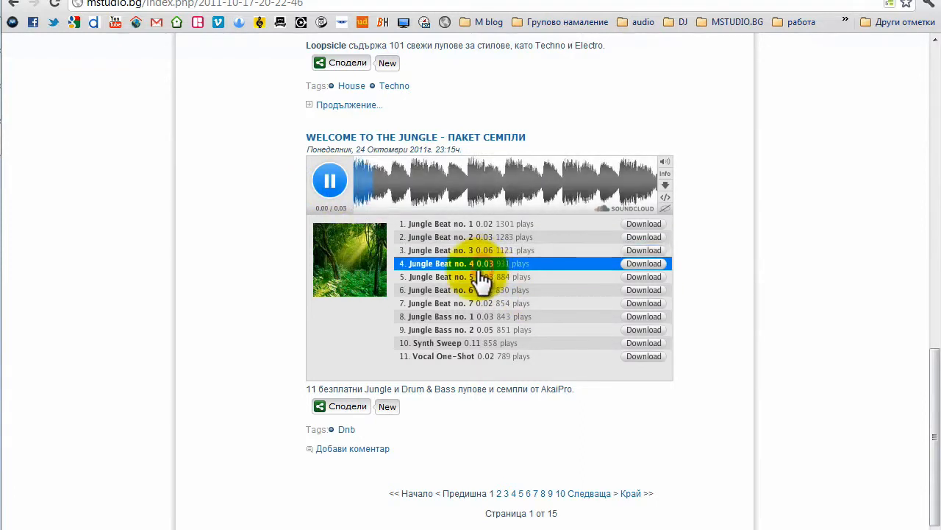
click(471, 280)
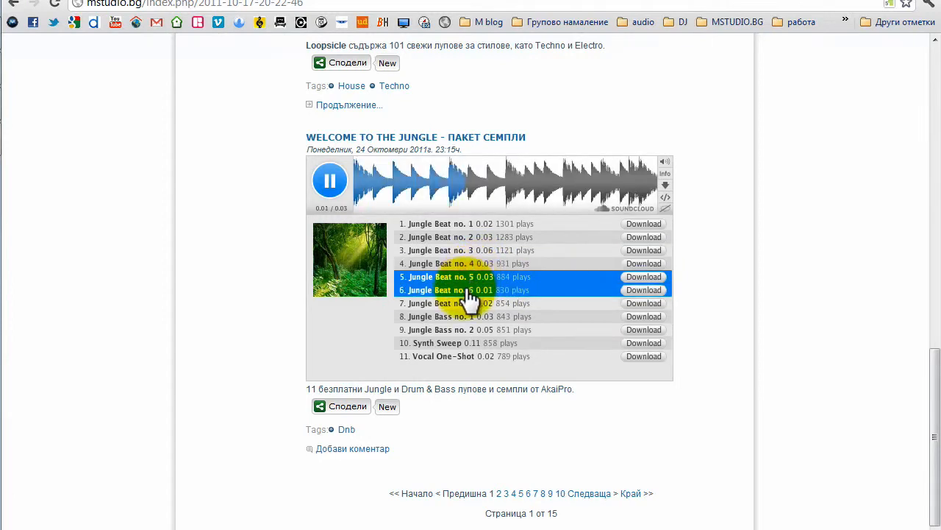
click(469, 294)
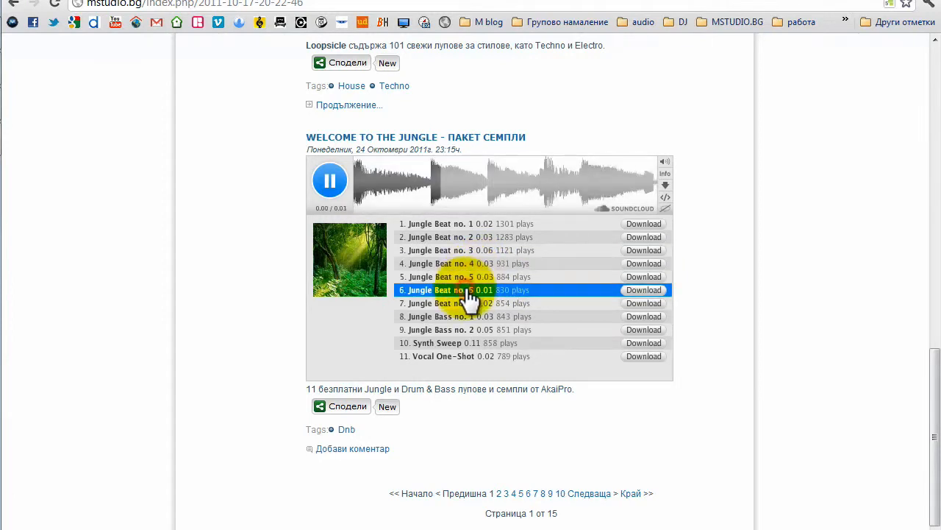
click(332, 184)
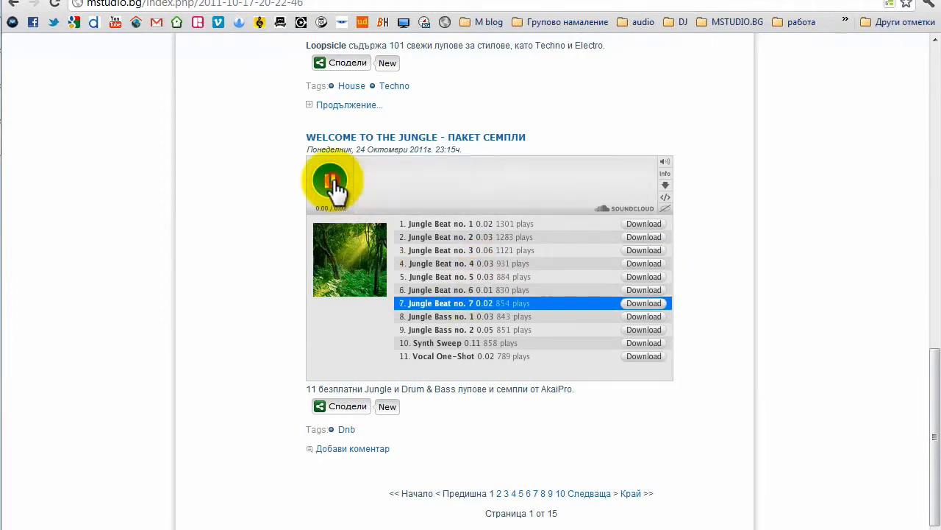
click(464, 290)
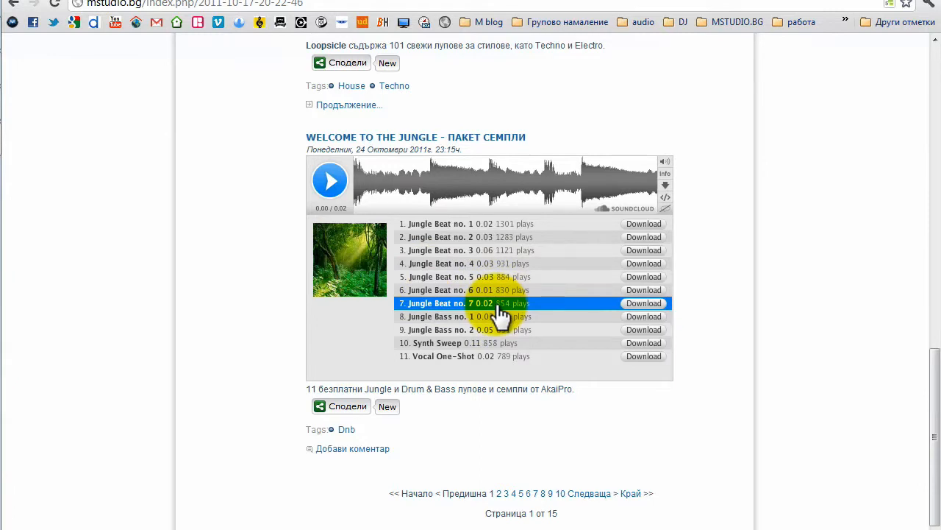
click(414, 306)
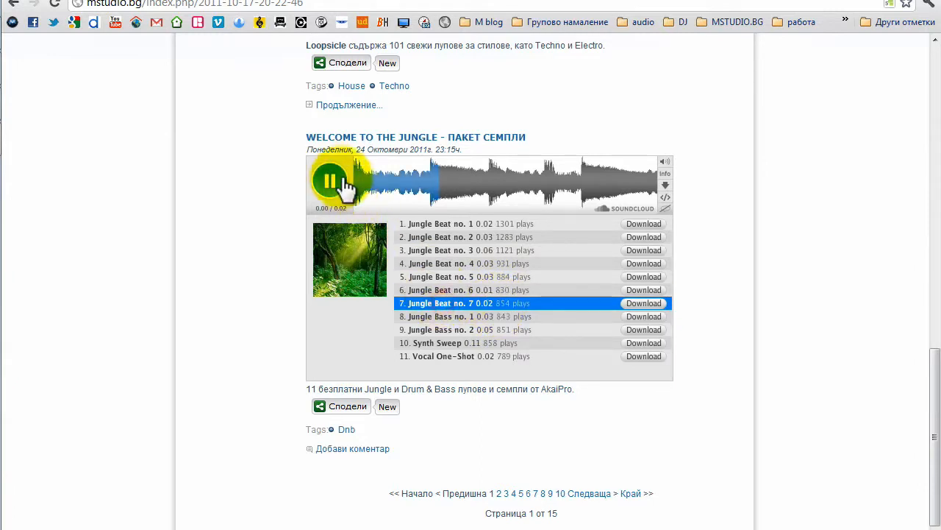
click(463, 290)
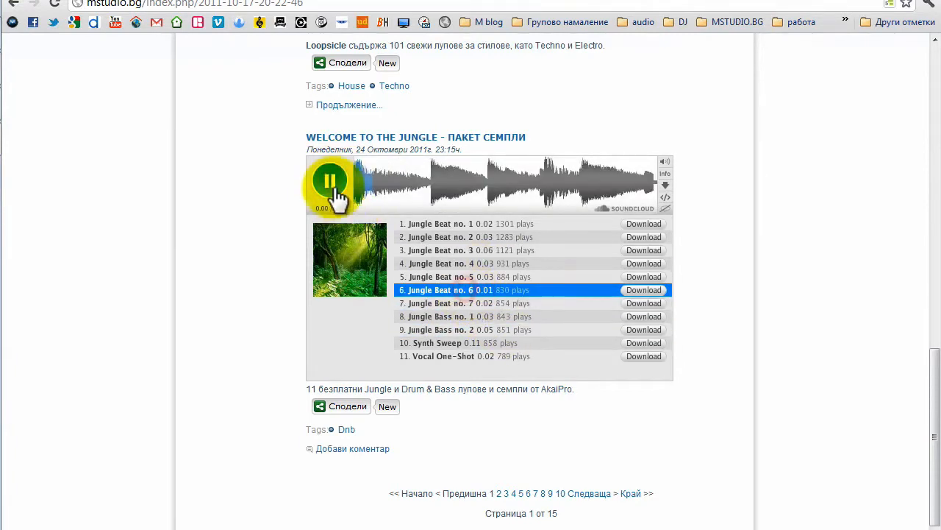
Step: Download Jungle Beat no. 6 as aggr0beatz 183.wav into the samples folder on the Desktop
click(644, 290)
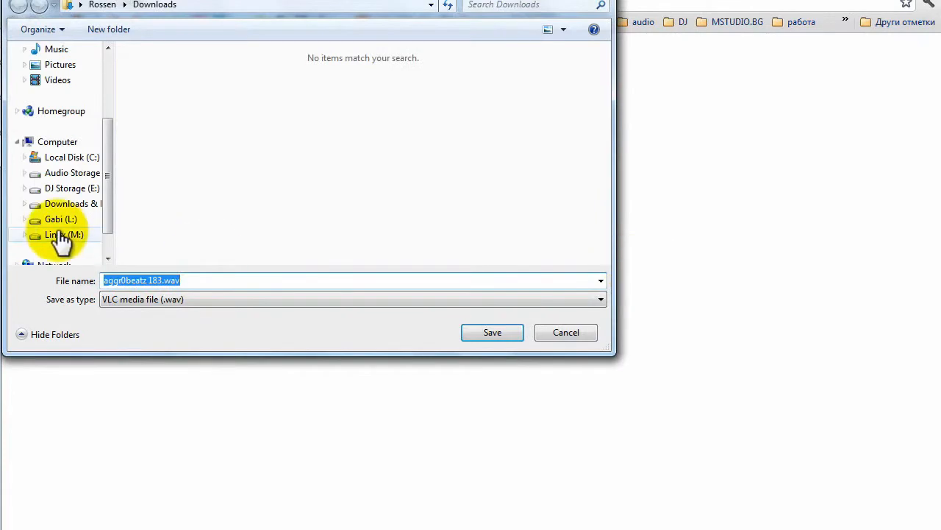
drag(108, 190, 112, 120)
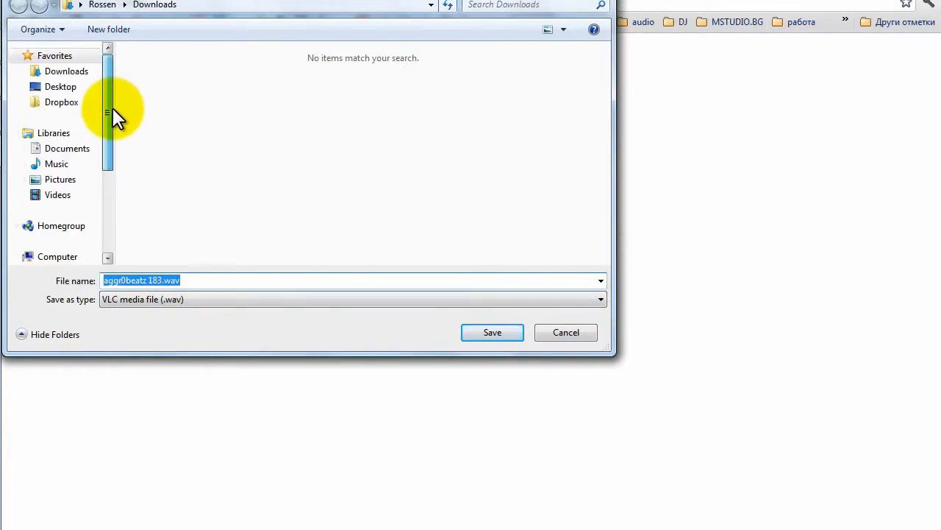
click(74, 86)
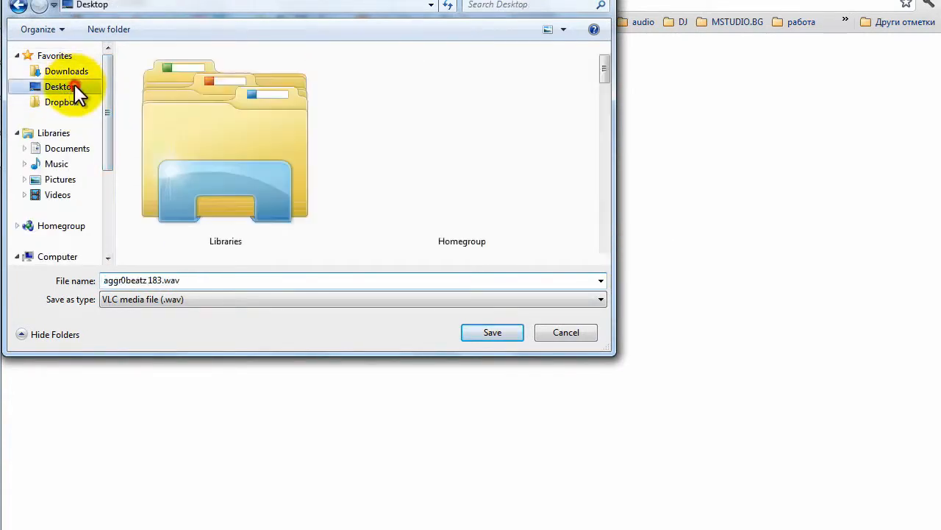
click(221, 148)
scroll(221, 146, down, 3)
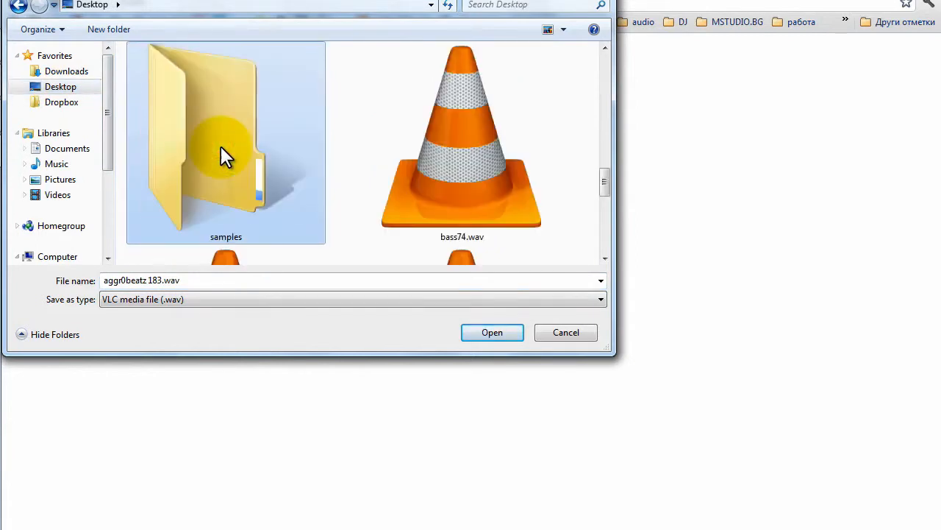
double_click(212, 149)
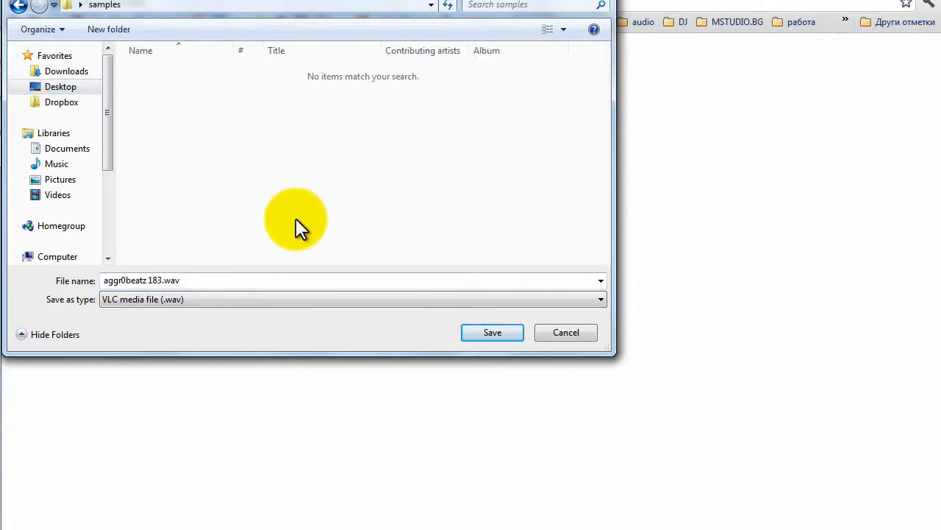
click(491, 333)
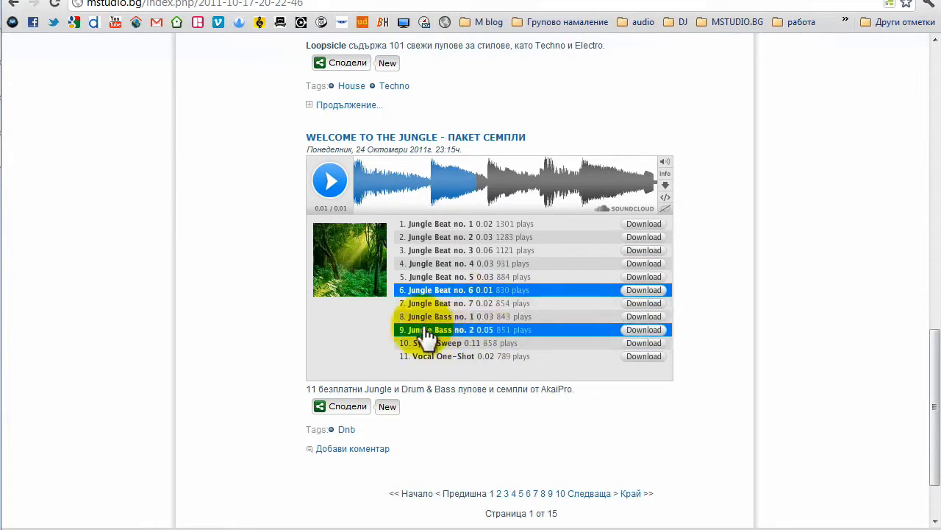
Step: Listen to the Jungle Bass samples and download Jungle Bass no. 1 as allyourBass 018.wav into the samples folder
click(466, 318)
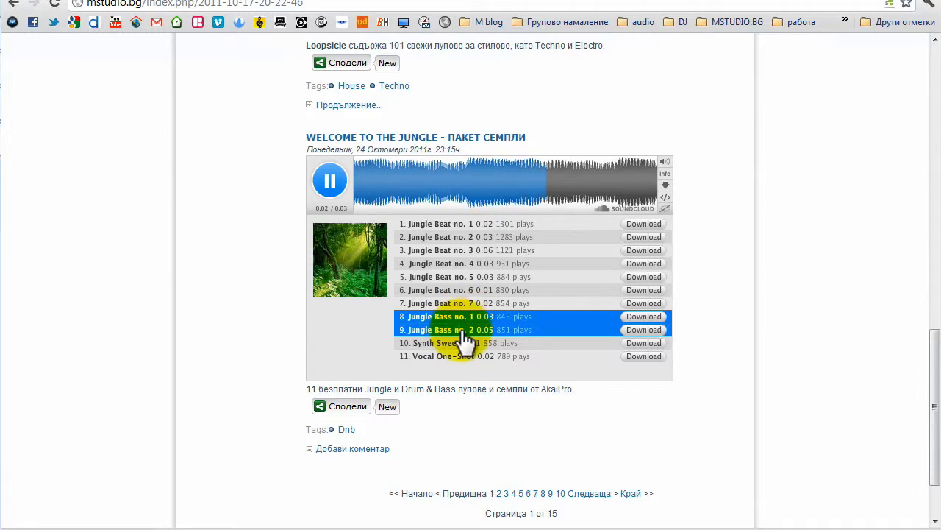
click(330, 182)
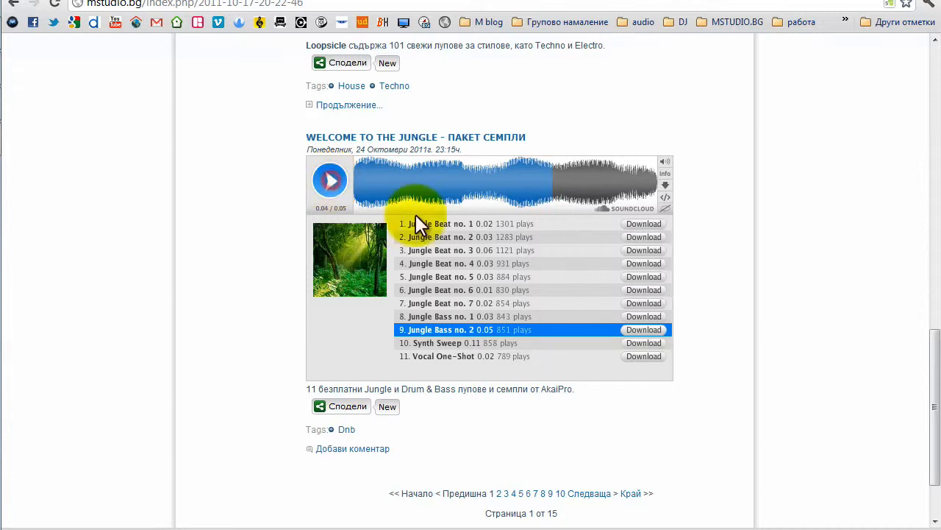
click(641, 318)
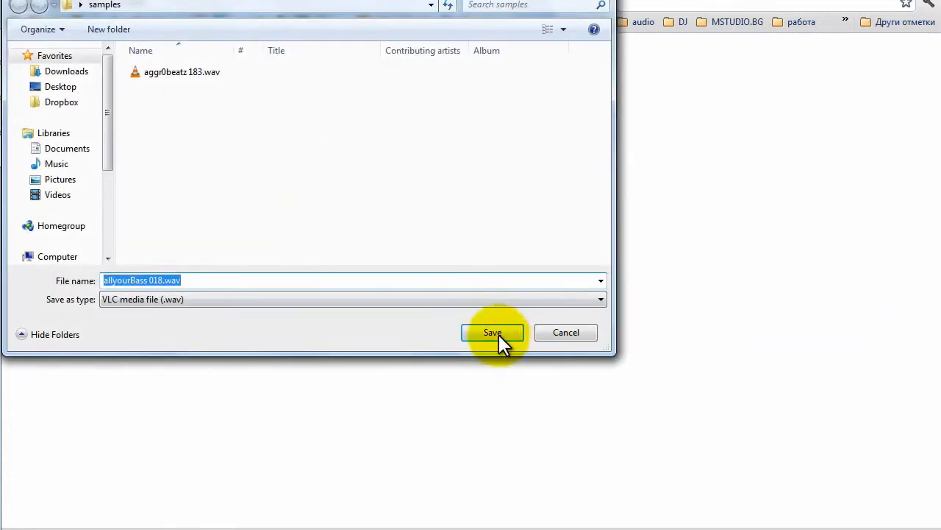
click(493, 333)
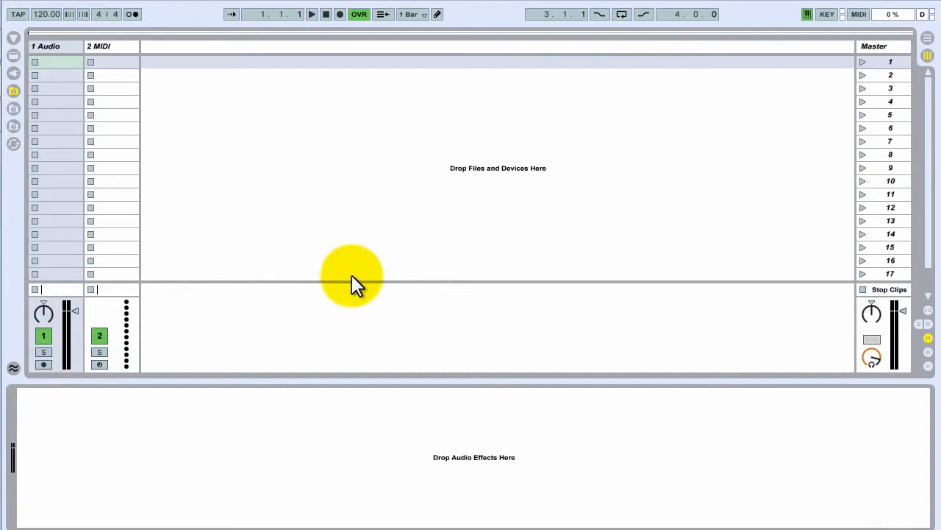
Step: Switch to Ableton Live and show the Desktop's samples folder in the file browser
click(14, 125)
click(99, 37)
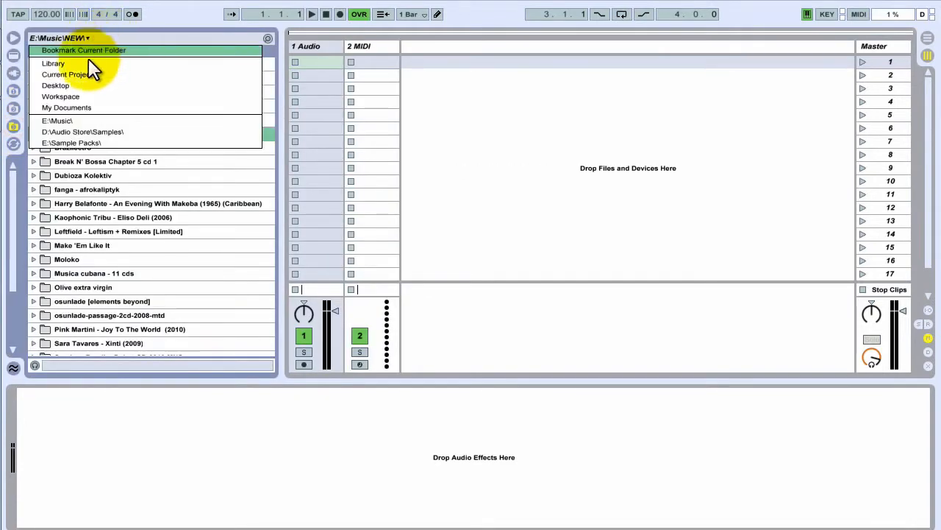
click(78, 86)
double_click(68, 122)
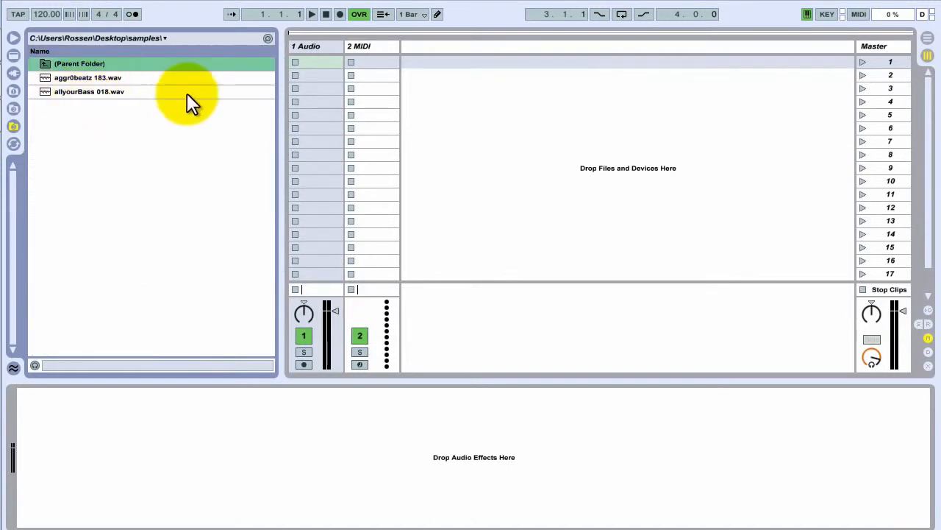
Step: Preview aggr0beatz 183.wav and allyourBass 018.wav in the file browser
click(96, 77)
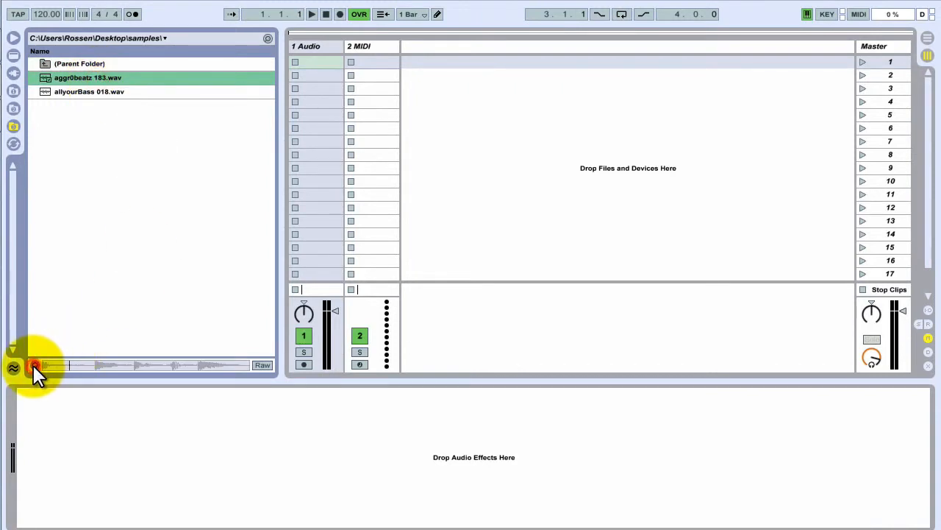
click(87, 93)
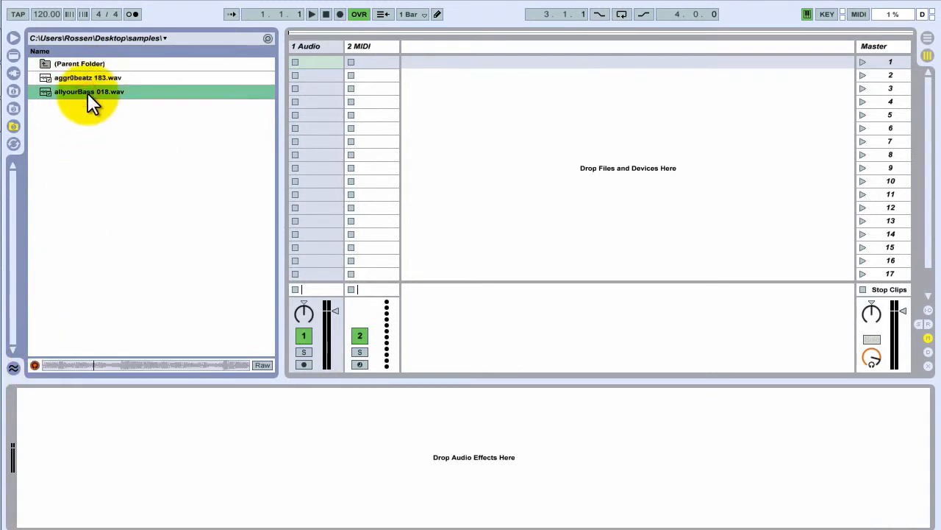
click(34, 365)
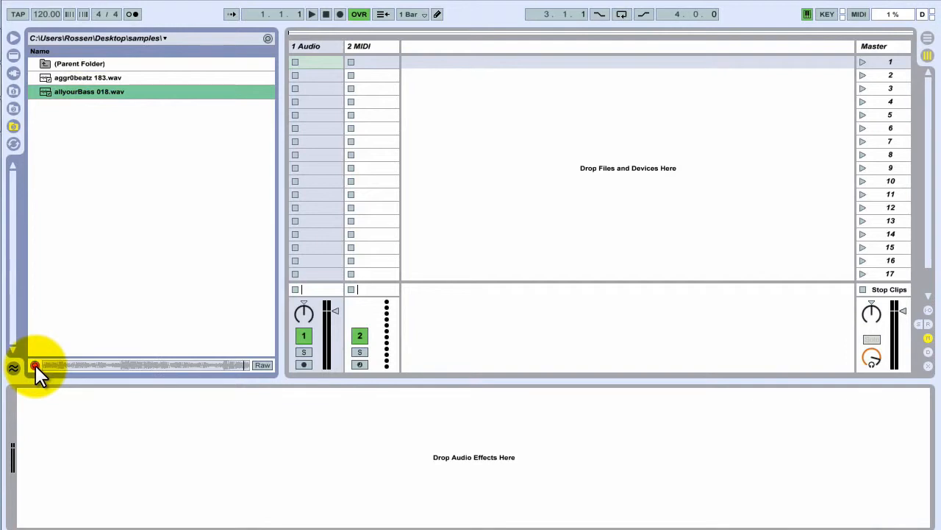
drag(280, 192, 213, 195)
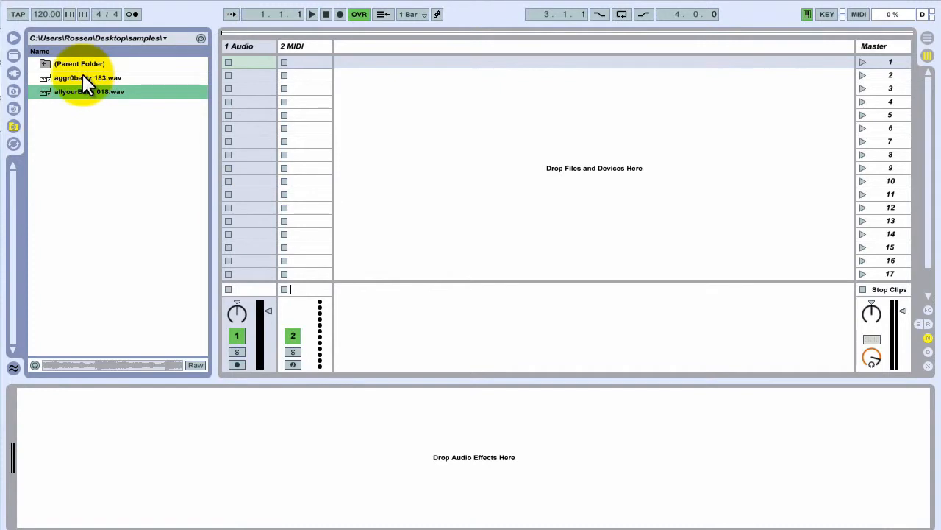
Step: Place aggr0beatz 183.wav in the first clip slot of the audio track and inspect its waveform
drag(82, 74, 247, 63)
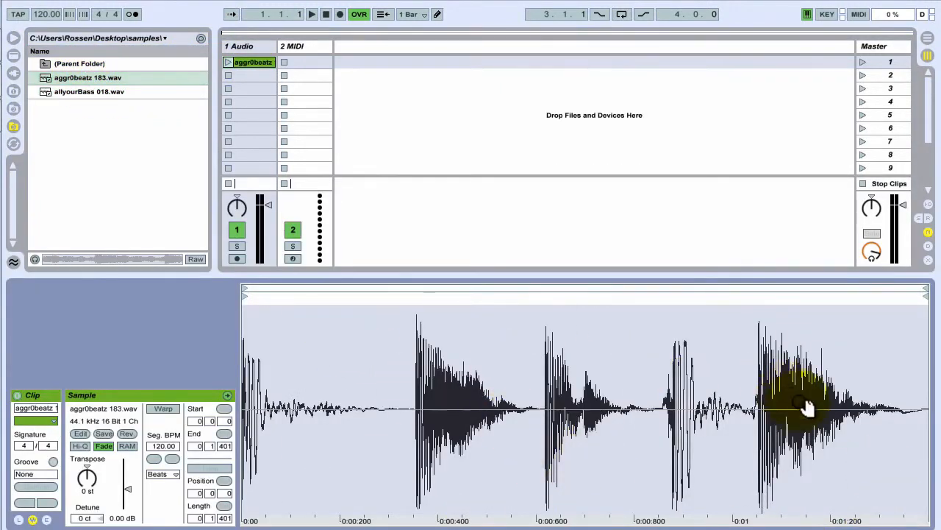
click(920, 516)
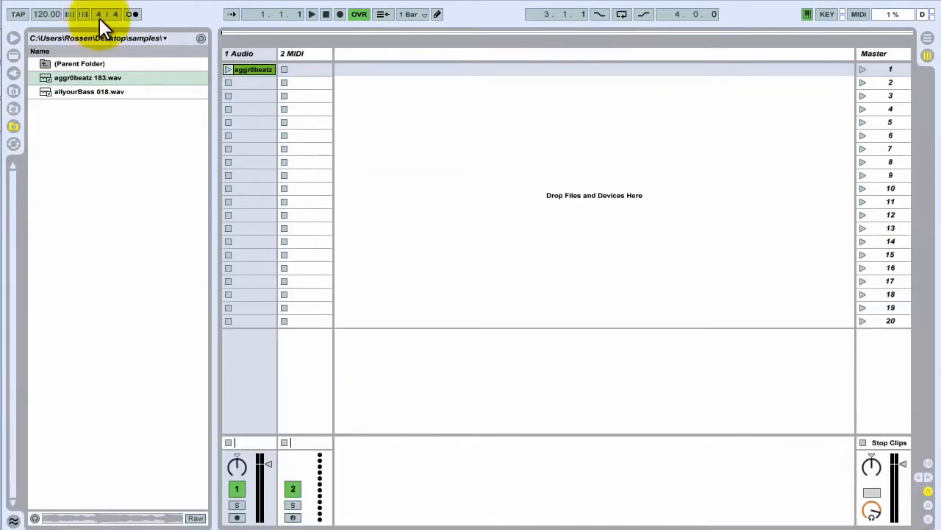
Step: Delete the audio track and load an empty Drum Rack onto the MIDI track
click(258, 57)
key(Delete)
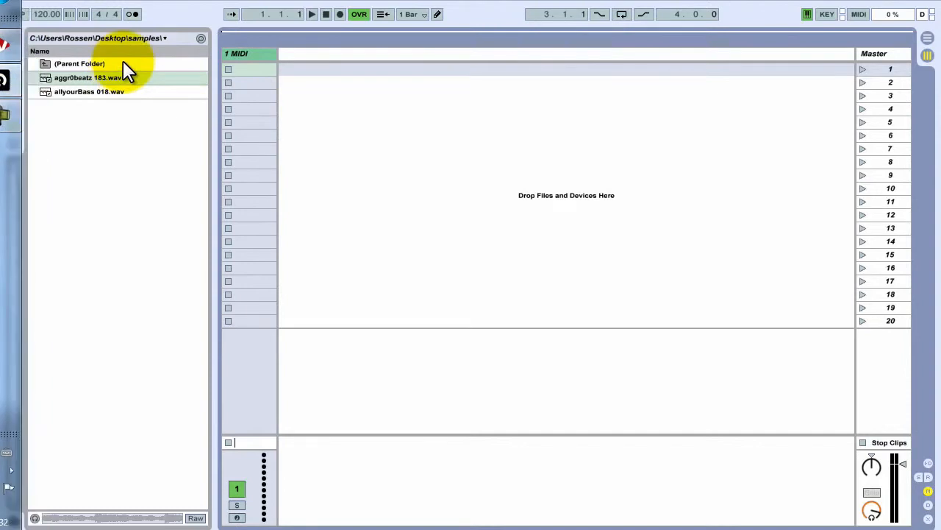
click(18, 56)
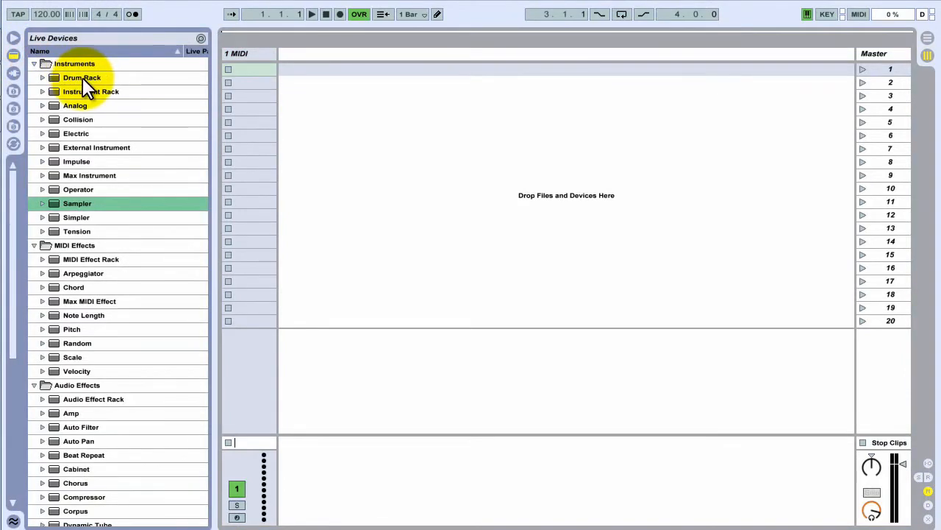
drag(80, 77, 256, 61)
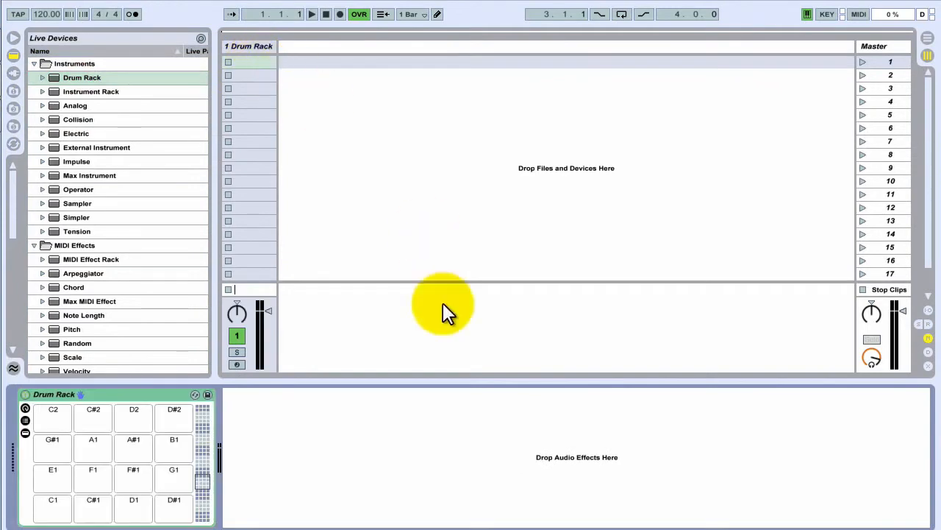
Step: Load aggr0beatz 183.wav from the samples folder onto the Drum Rack pads C2, C#2, D2 and D#2
click(17, 105)
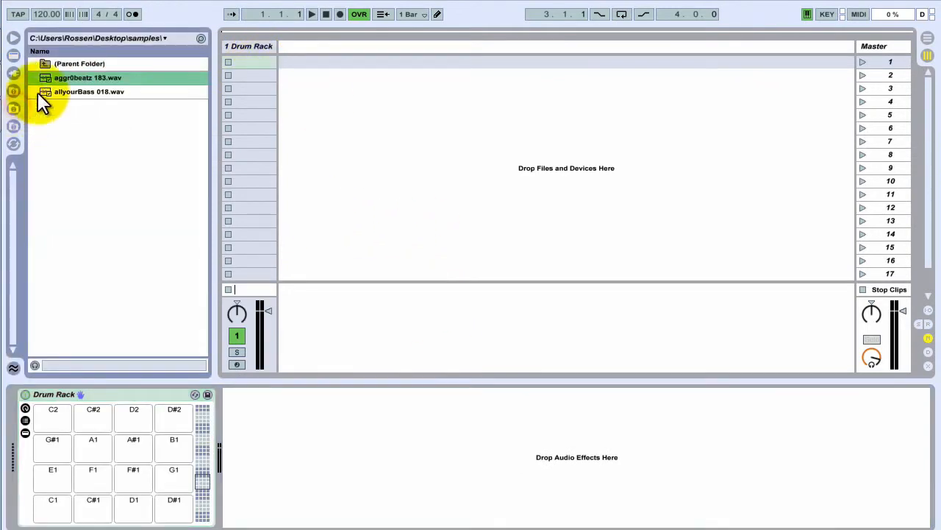
drag(96, 78, 52, 421)
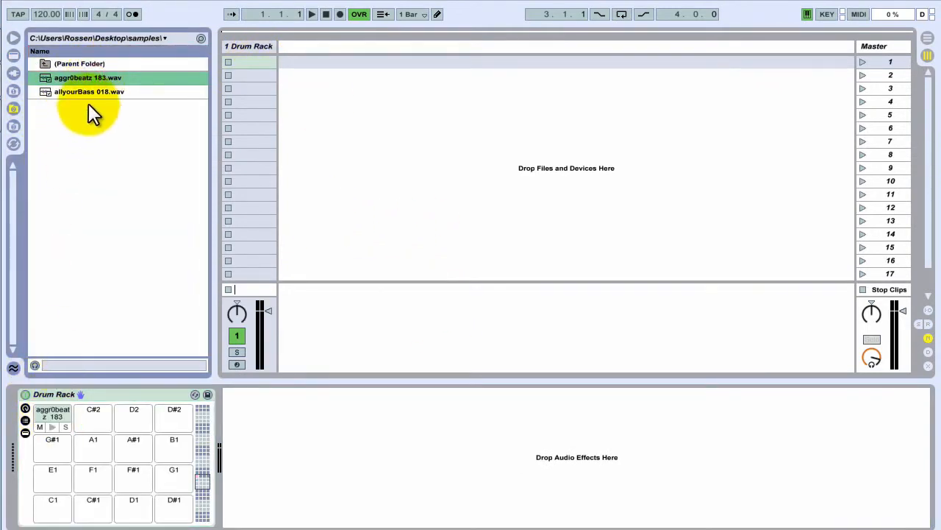
drag(93, 78, 94, 417)
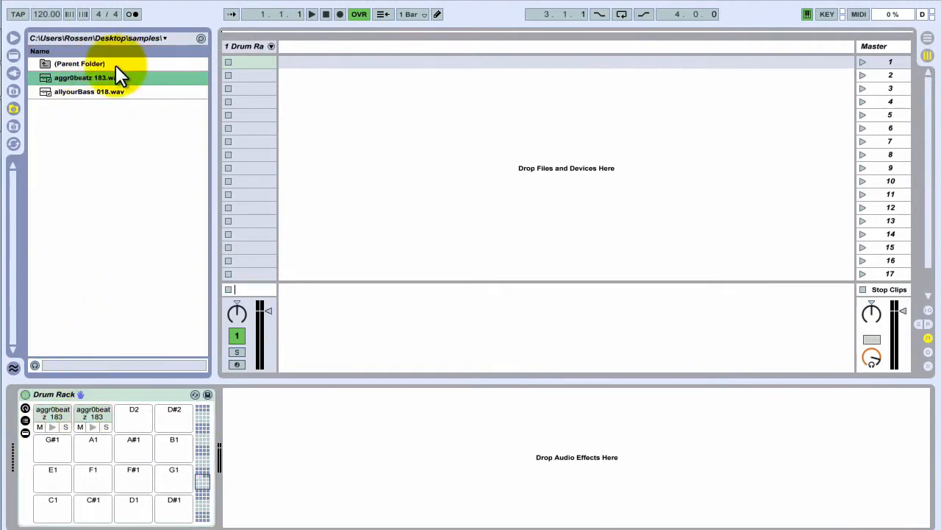
drag(115, 76, 142, 413)
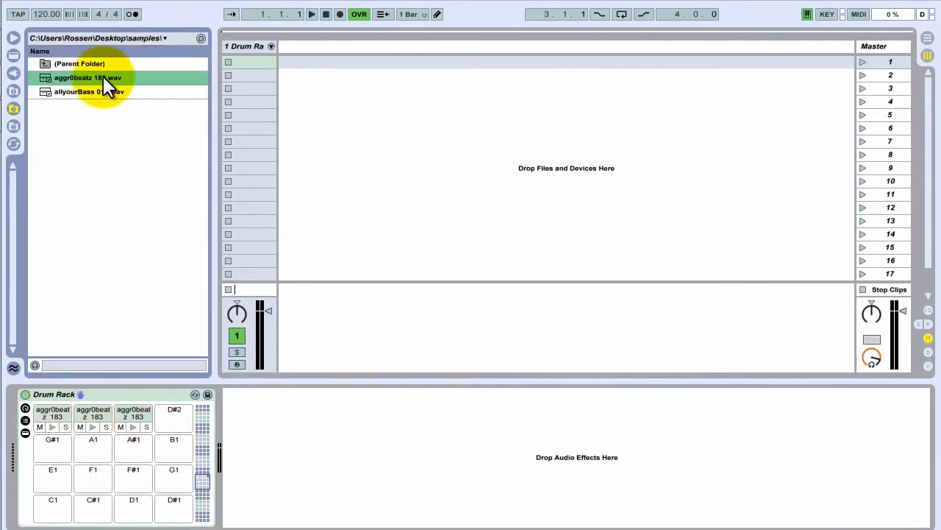
drag(103, 75, 172, 419)
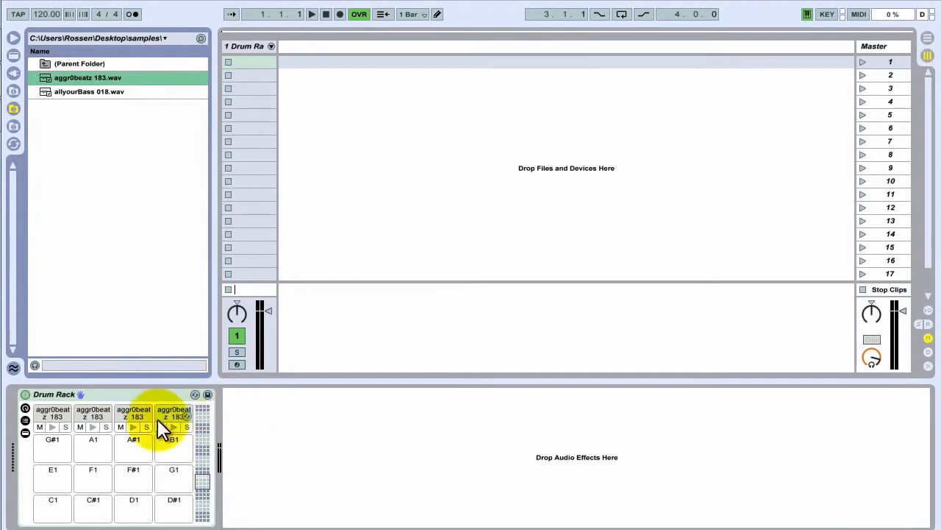
Step: Audition the samples on the C2, C#2 and D2 pads of the Drum Rack
click(53, 427)
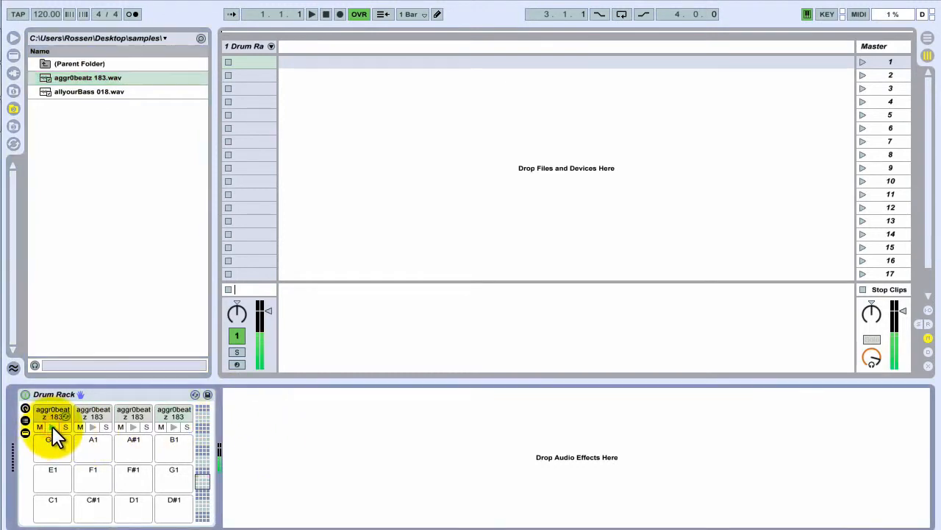
click(95, 426)
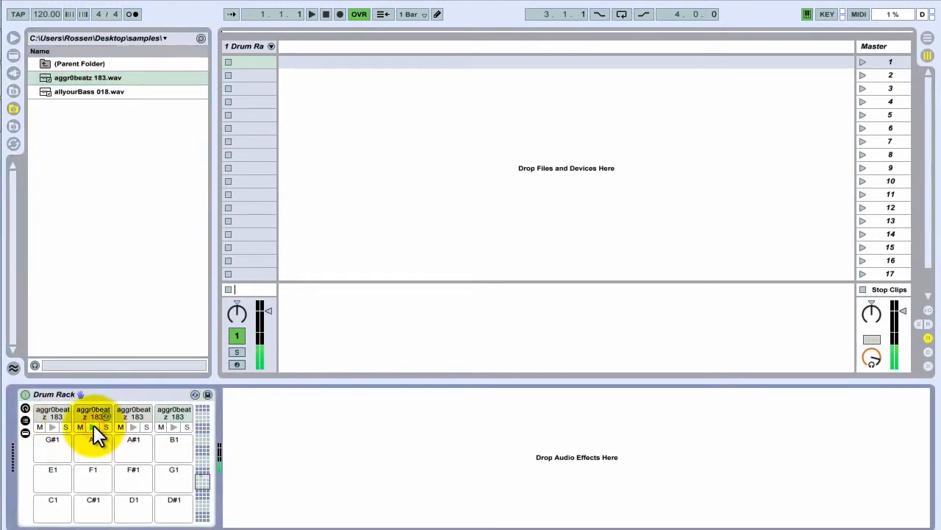
click(130, 426)
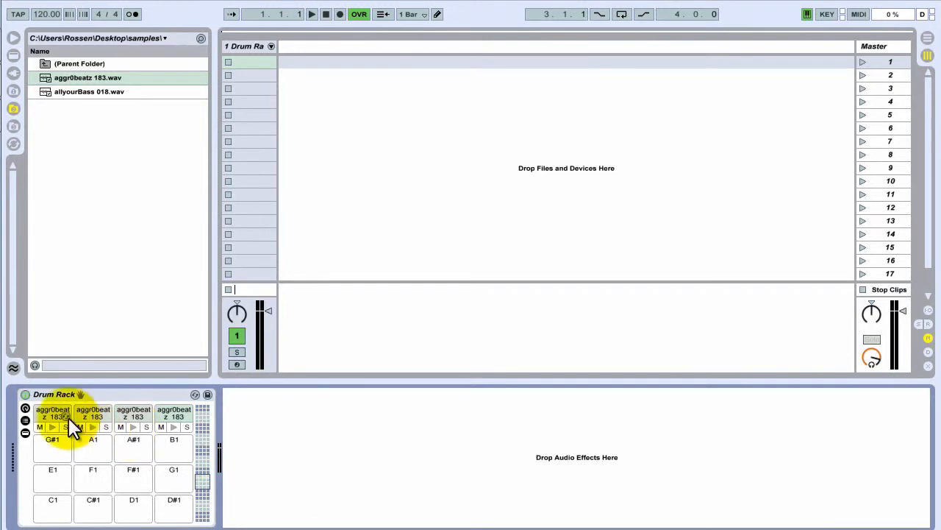
Step: Trim the C2 pad's sample to only the opening hit of the loop and audition it
click(51, 409)
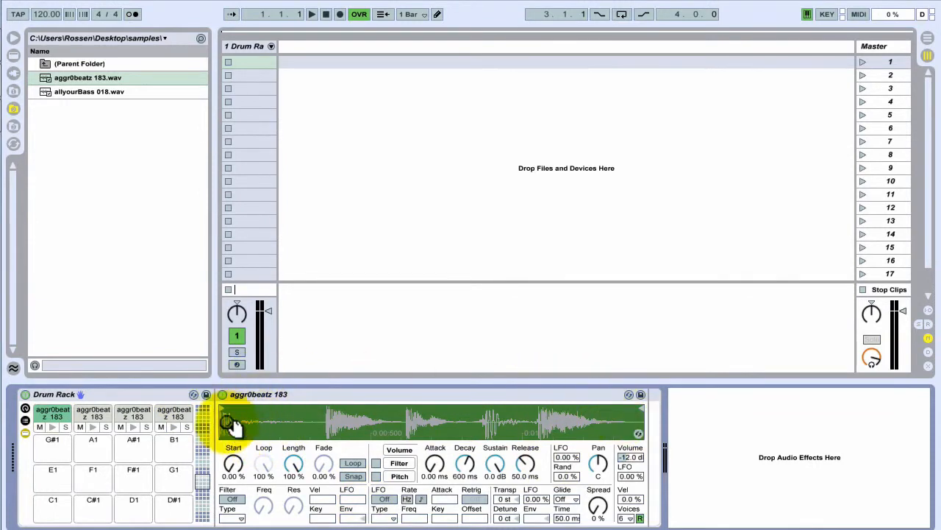
drag(634, 405, 227, 401)
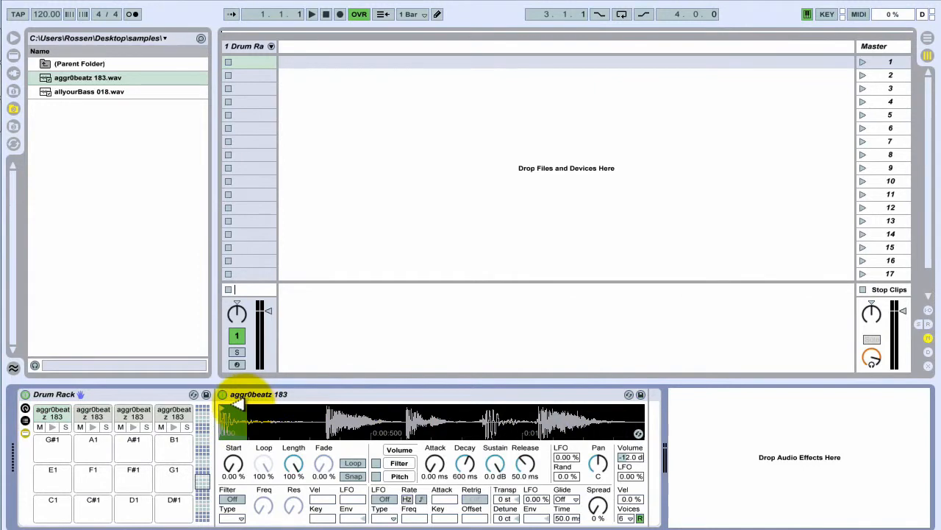
click(59, 440)
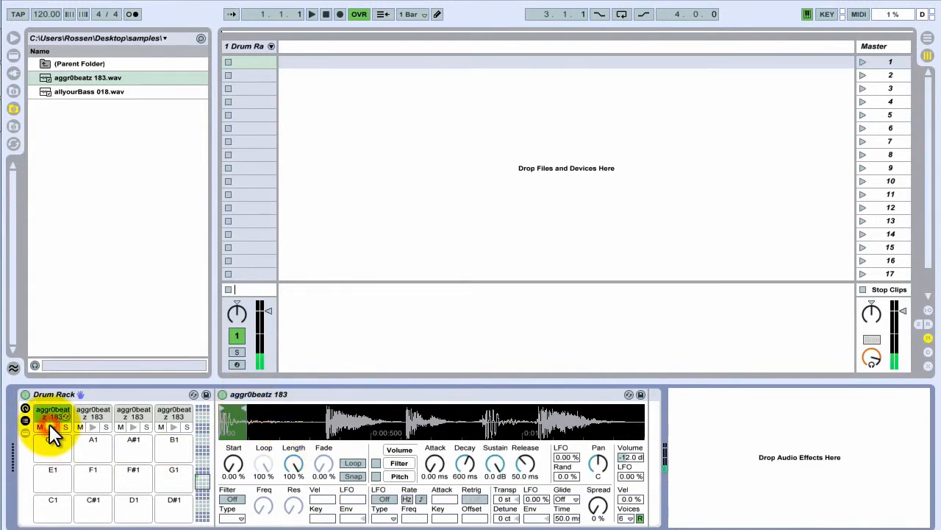
Step: Trim the C#2 pad's sample to the loop's second hit, ending just before the third, and audition it
click(92, 412)
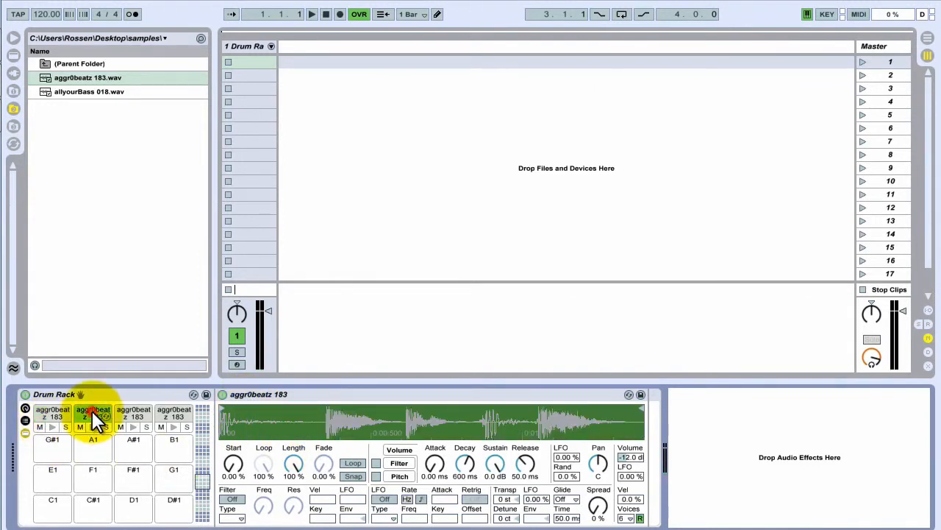
drag(226, 409, 332, 410)
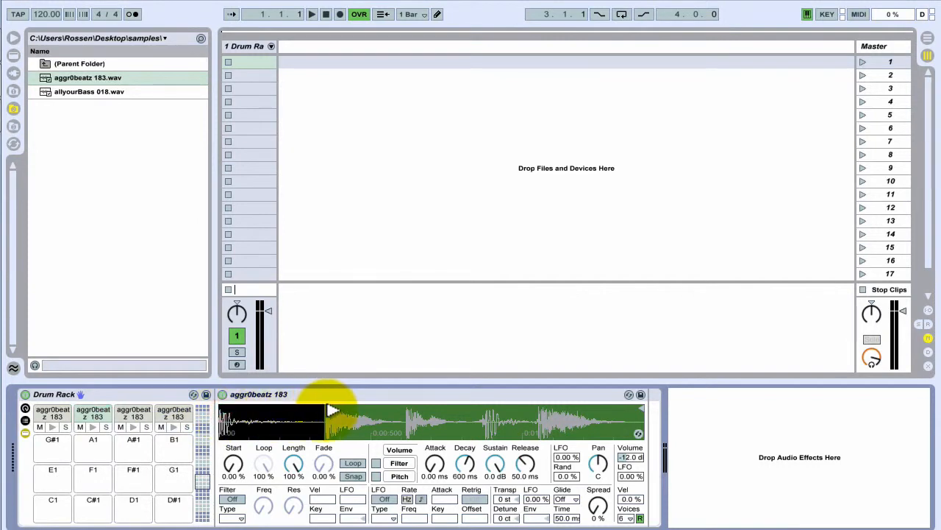
mouse_move(634, 402)
mouse_down()
mouse_move(392, 398)
mouse_move(400, 391)
mouse_up()
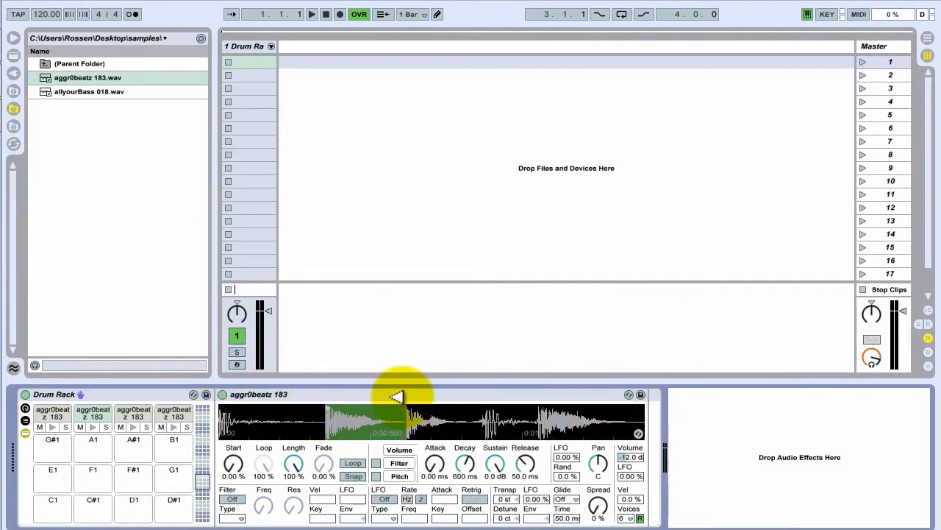
click(93, 426)
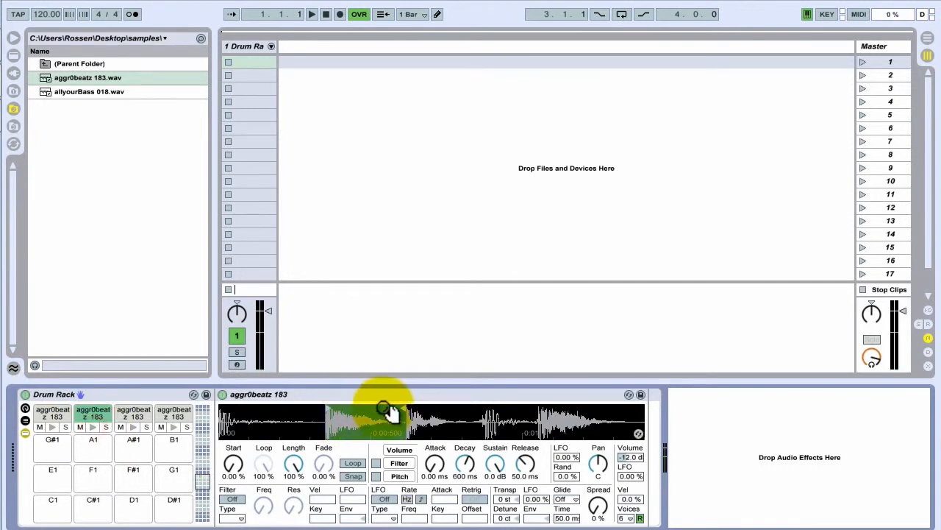
drag(407, 407, 406, 407)
Step: Trim the D2 pad's sample to the loop's third hit and audition the slice several times
click(130, 426)
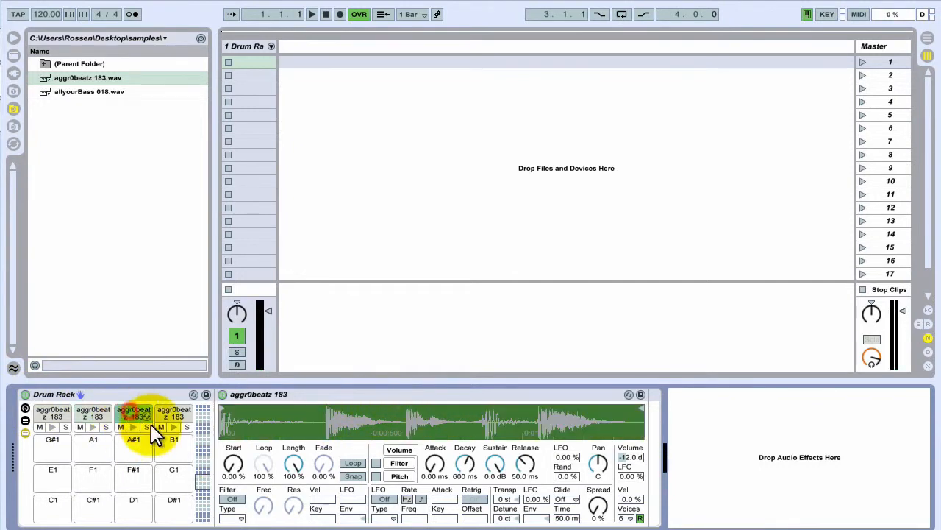
drag(225, 410, 417, 411)
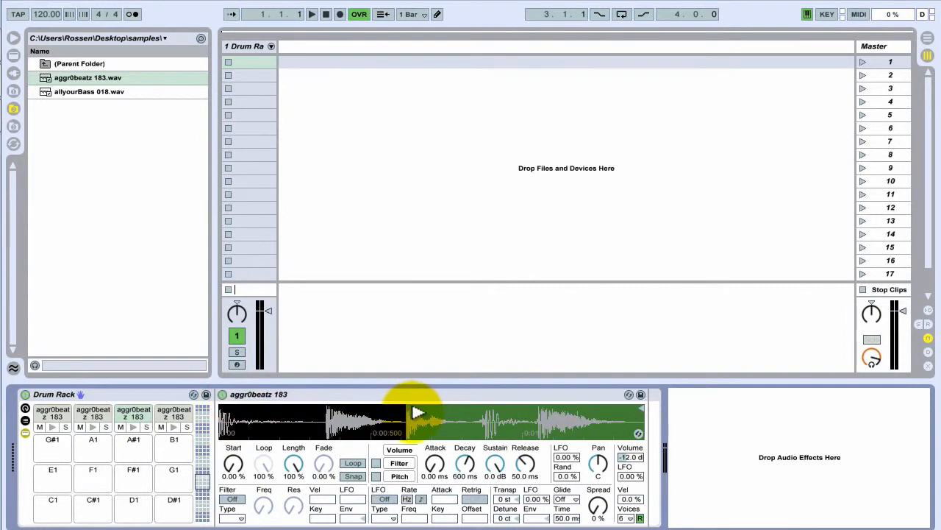
mouse_move(634, 406)
mouse_down()
mouse_move(475, 409)
mouse_move(441, 399)
mouse_move(456, 405)
mouse_up()
click(132, 427)
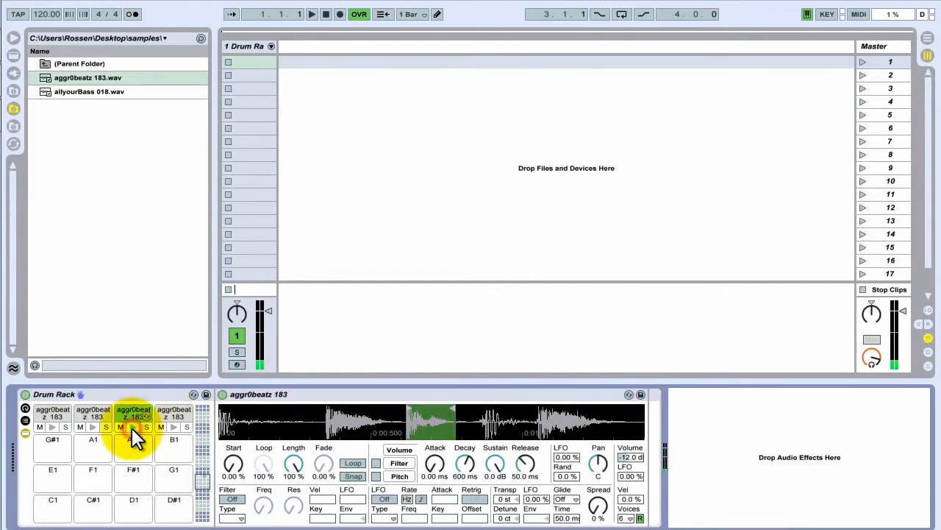
click(133, 427)
click(132, 427)
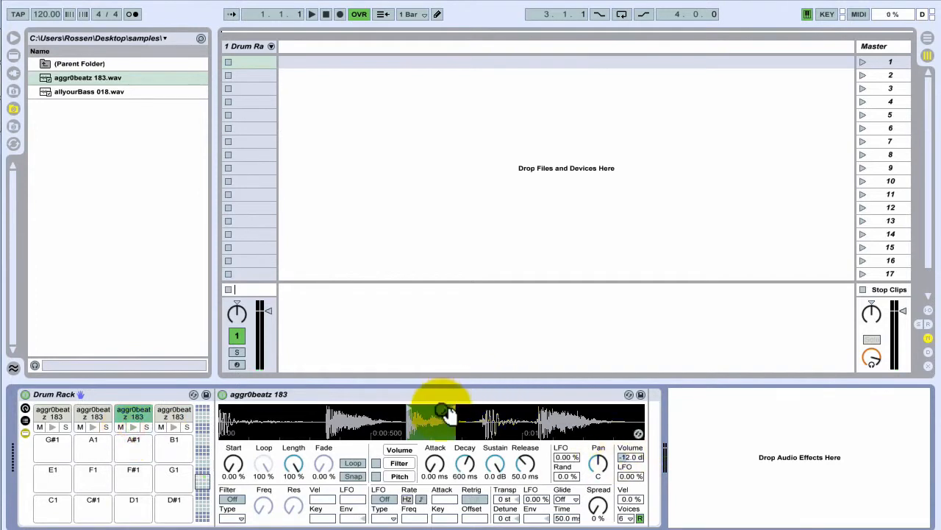
Step: Zoom into the D2 pad's waveform, shorten the slice's end to exclude the following hit, and compare it with the C#2 pad
mouse_move(449, 410)
mouse_down()
mouse_move(462, 405)
mouse_move(425, 410)
mouse_move(420, 420)
mouse_move(437, 431)
mouse_move(427, 426)
mouse_up()
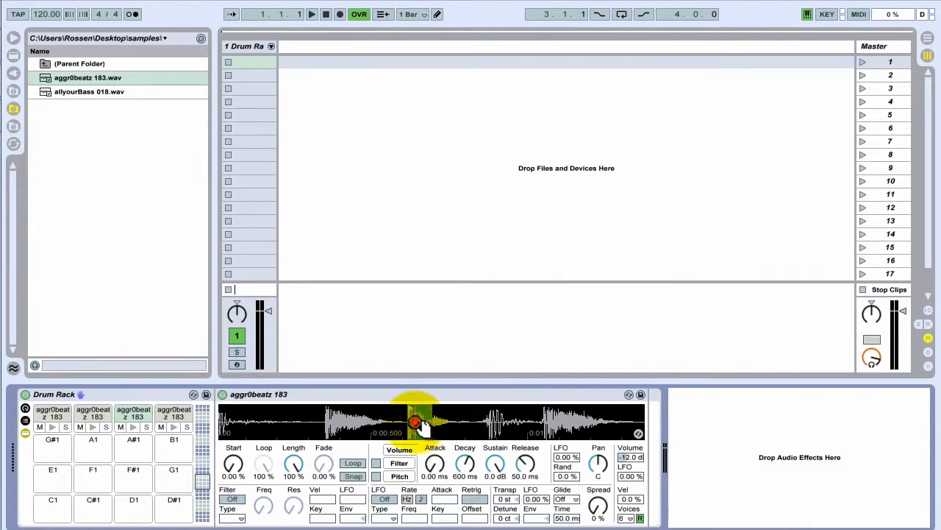
mouse_move(417, 422)
mouse_down()
mouse_move(420, 414)
mouse_move(319, 432)
mouse_move(230, 415)
mouse_move(294, 409)
mouse_move(357, 430)
mouse_up()
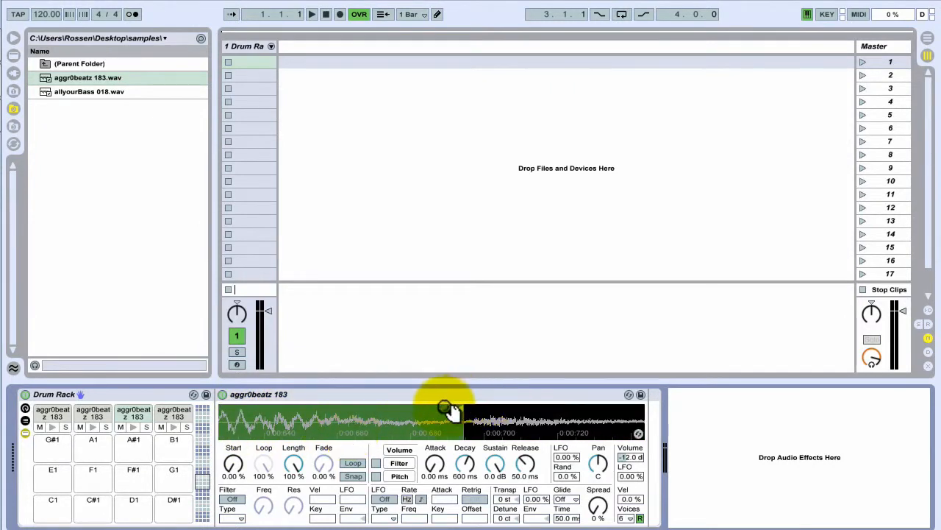
mouse_move(458, 405)
mouse_down()
mouse_move(465, 417)
mouse_move(442, 414)
mouse_up()
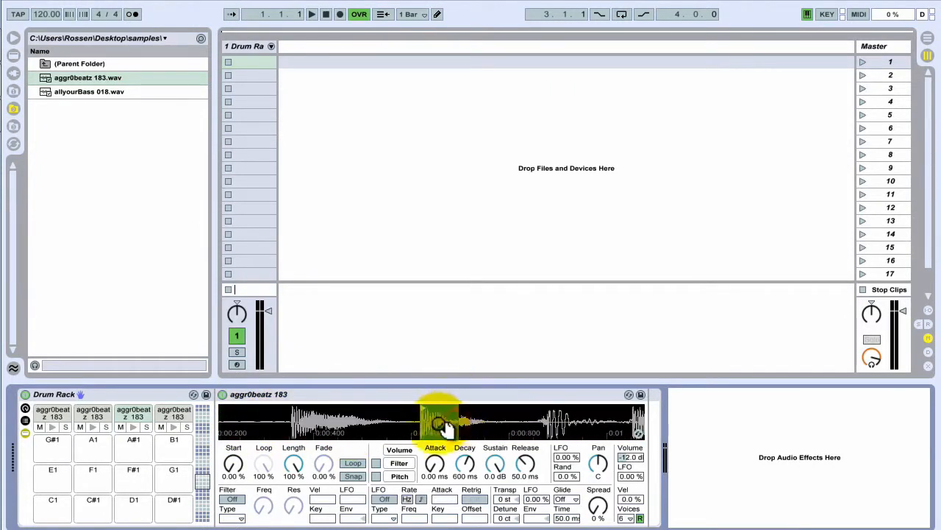
click(132, 425)
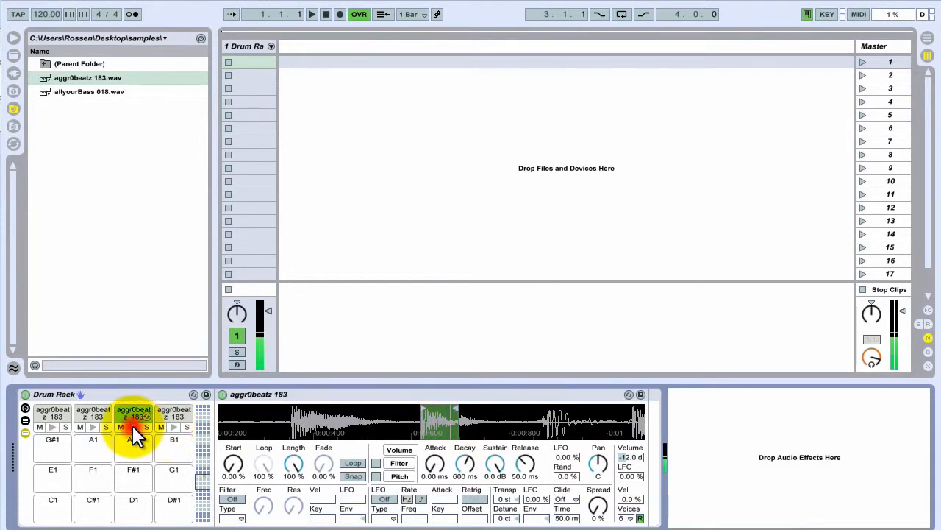
click(95, 425)
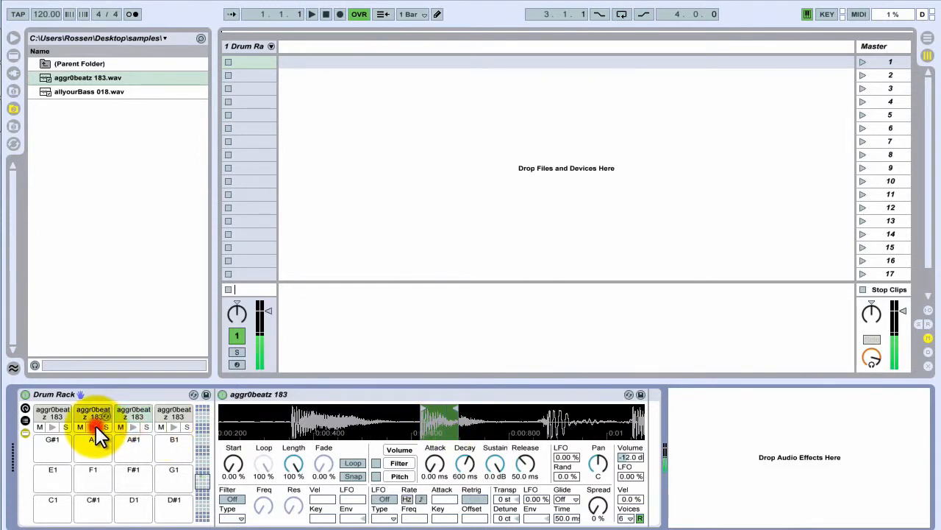
Step: Trim the D#2 pad's sample to the short hit right after the D2 pad's slice and audition it
click(175, 411)
drag(397, 416, 537, 416)
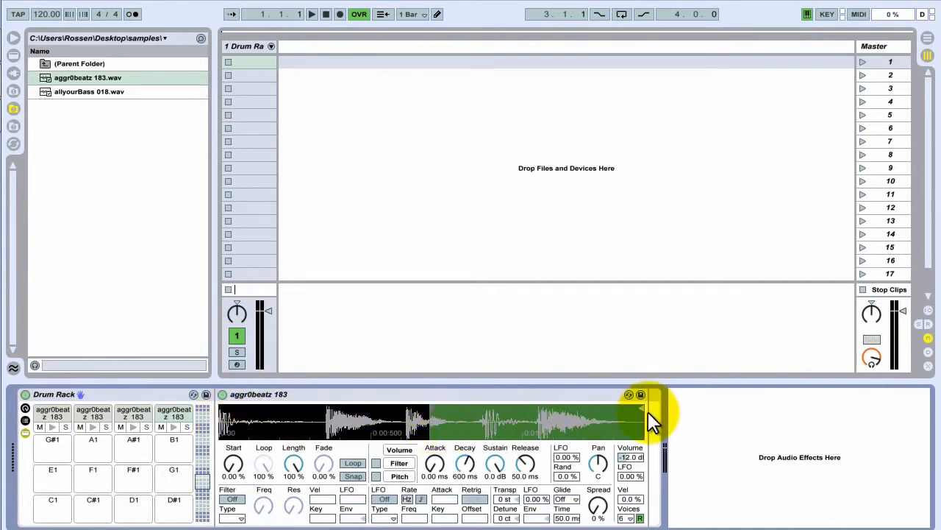
mouse_move(643, 409)
mouse_down()
mouse_move(640, 396)
mouse_move(466, 390)
mouse_move(448, 395)
mouse_move(438, 430)
mouse_move(447, 385)
mouse_move(447, 414)
mouse_move(555, 403)
mouse_up()
click(177, 423)
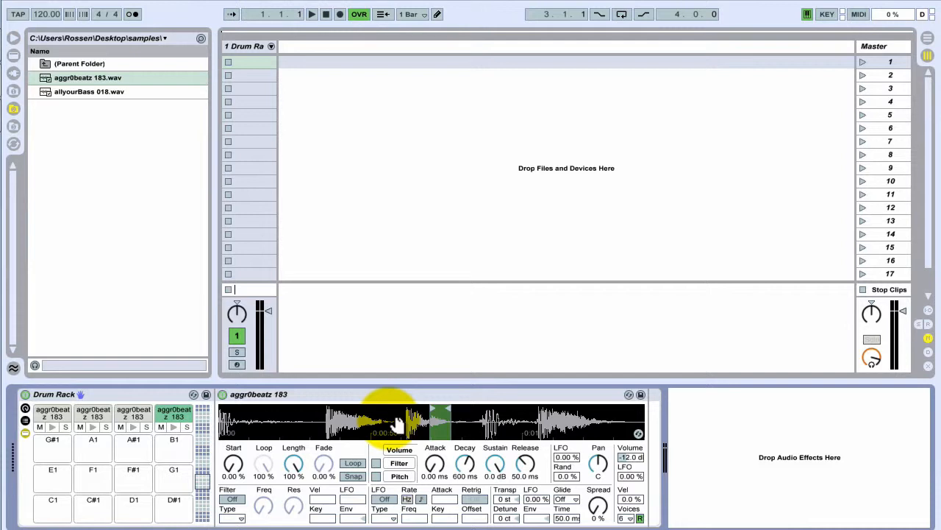
click(172, 427)
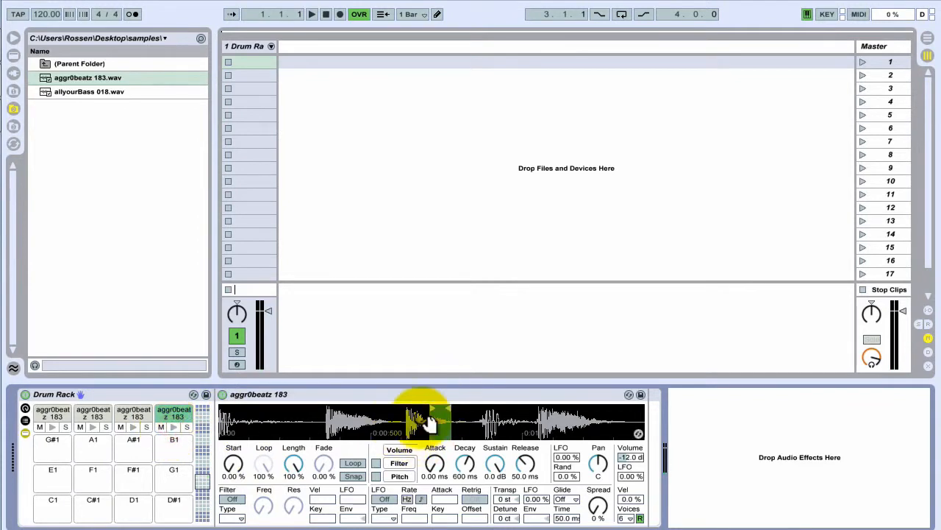
Step: Enable an HP12 filter at 745 Hz on the D#2 pad's sample and audition the result
click(229, 500)
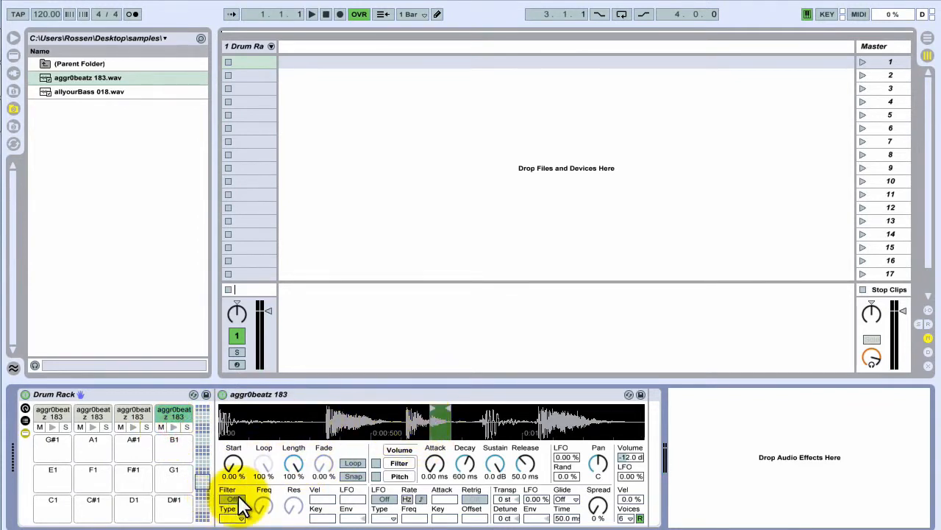
click(234, 518)
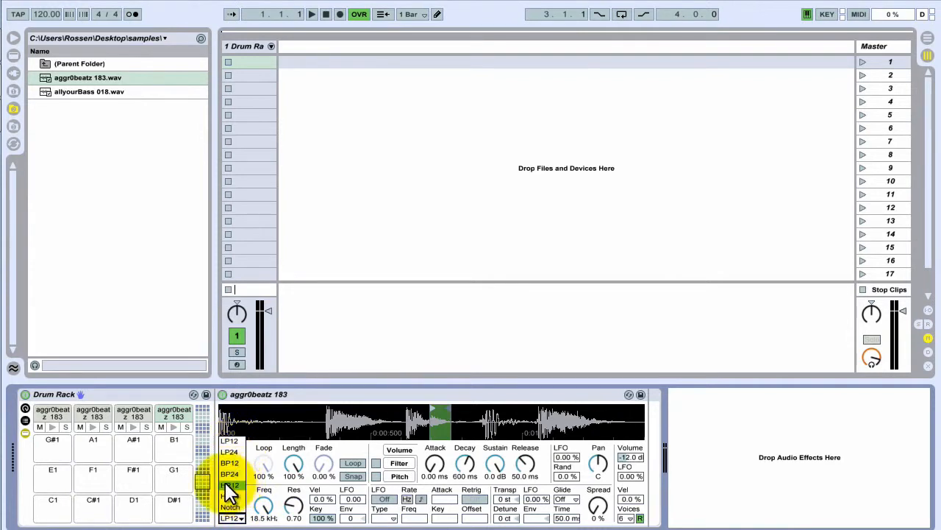
click(230, 485)
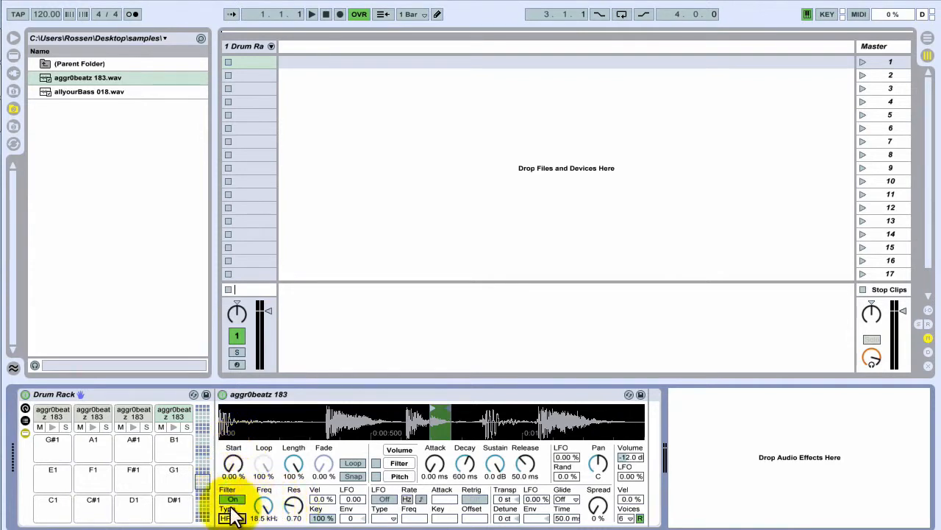
drag(264, 505, 270, 517)
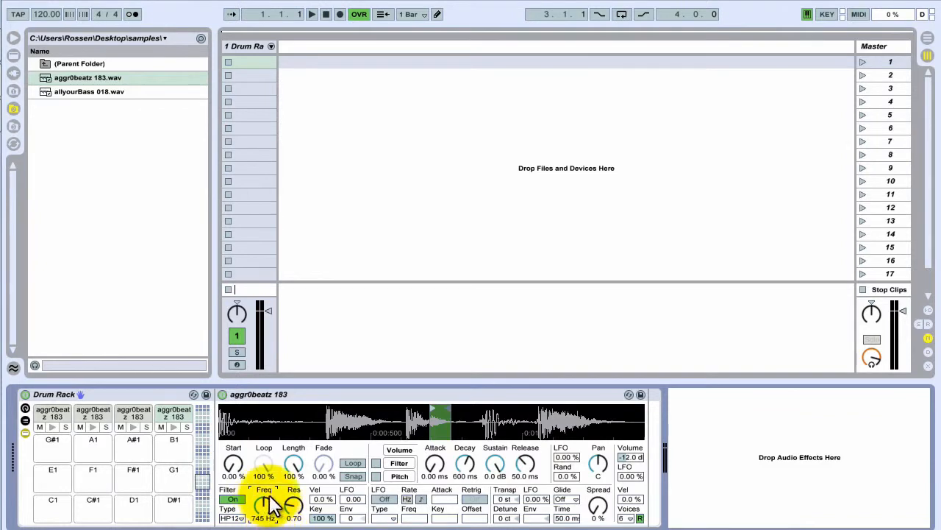
click(172, 427)
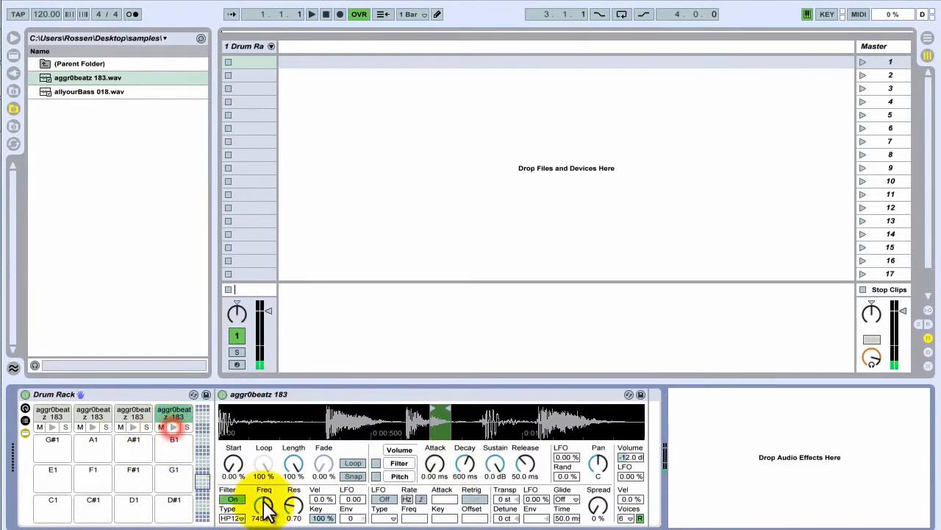
Step: Audition the D#2 pad with its filter bypassed for comparison, and re-enable the filter
click(232, 500)
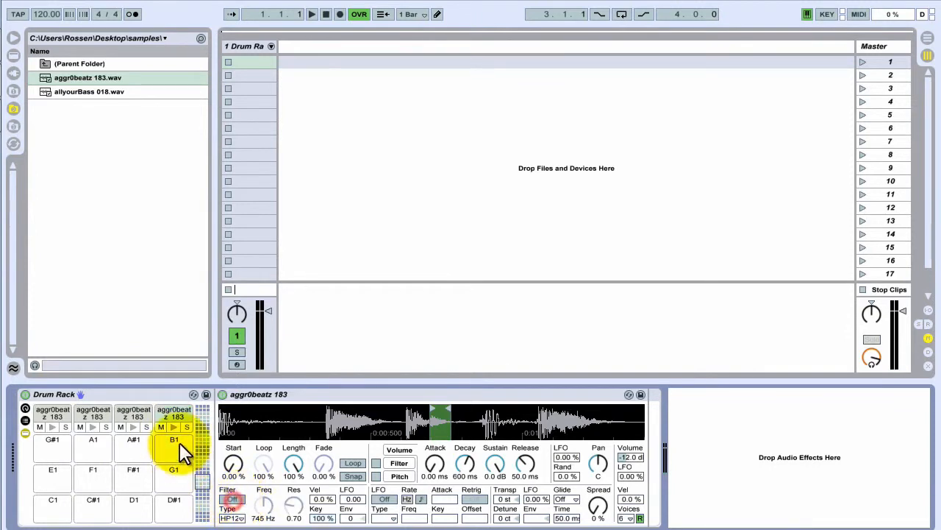
click(174, 425)
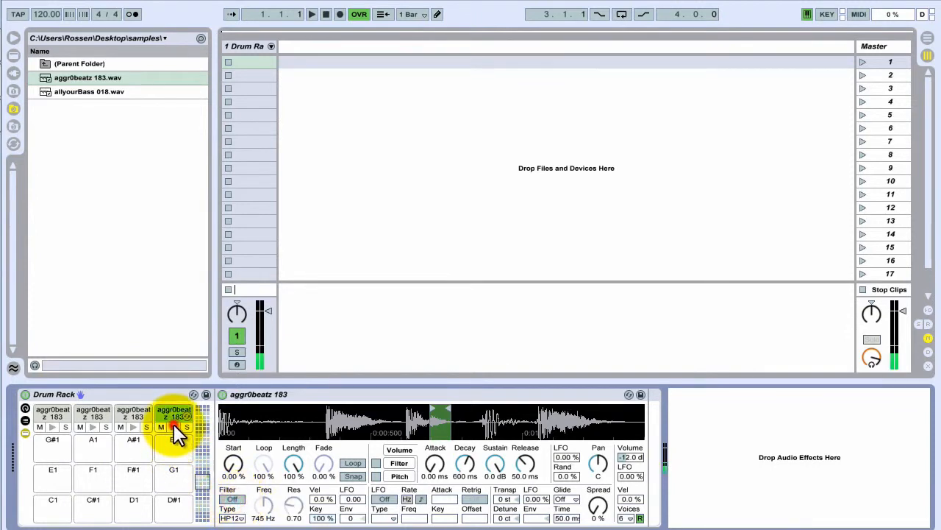
click(233, 500)
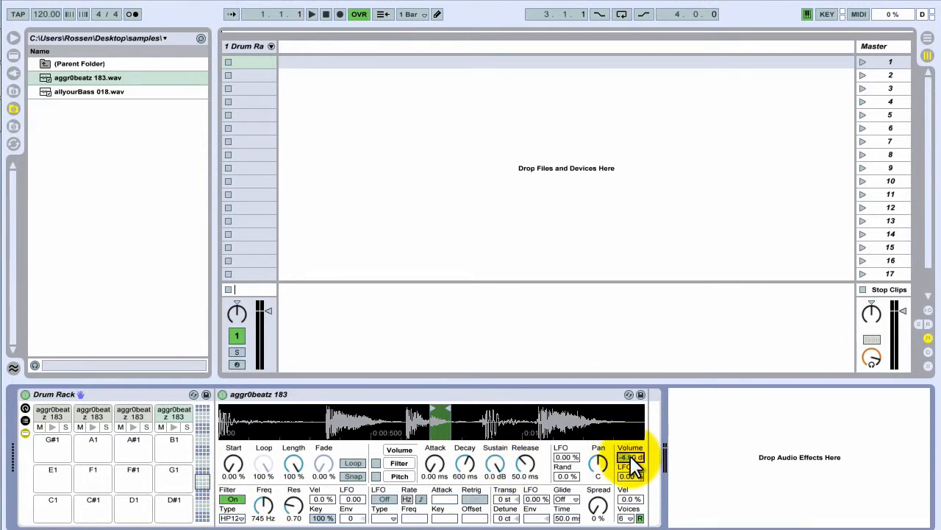
Step: Audition the D#2 pad and set the C2 pad's sample volume to -7.31 dB
click(174, 426)
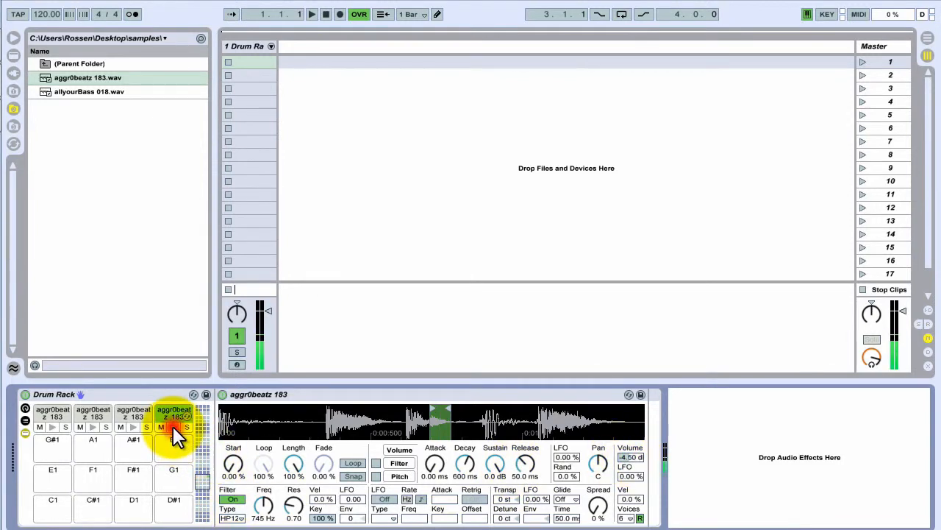
click(48, 423)
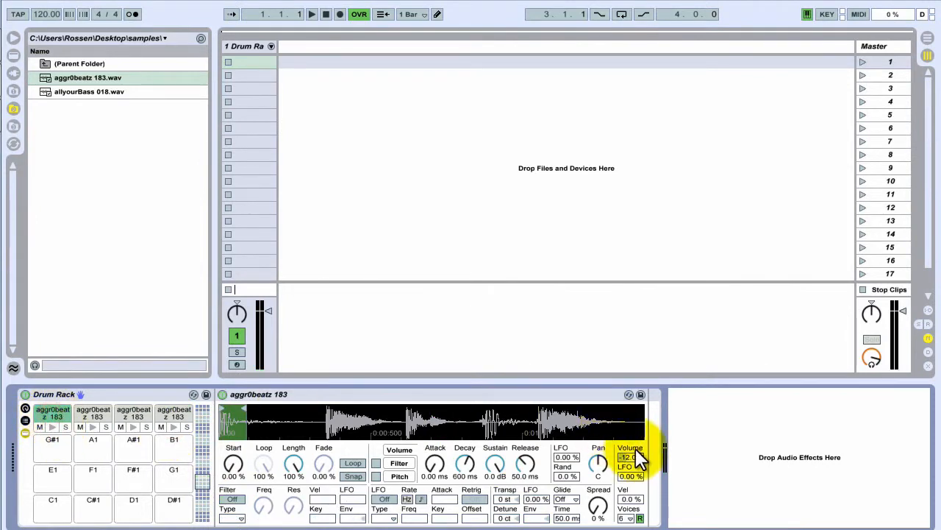
drag(631, 455, 631, 441)
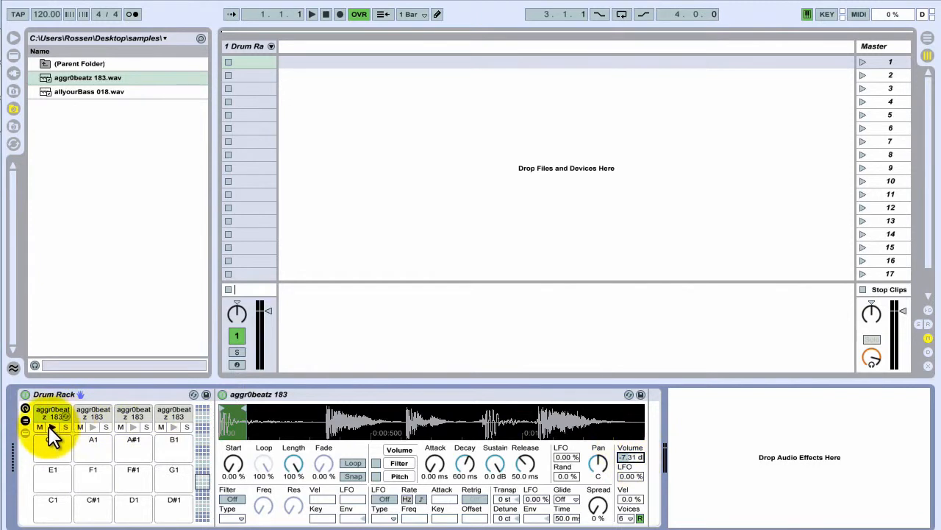
Step: Audition the C#2 and D2 pads to compare their hits
click(92, 424)
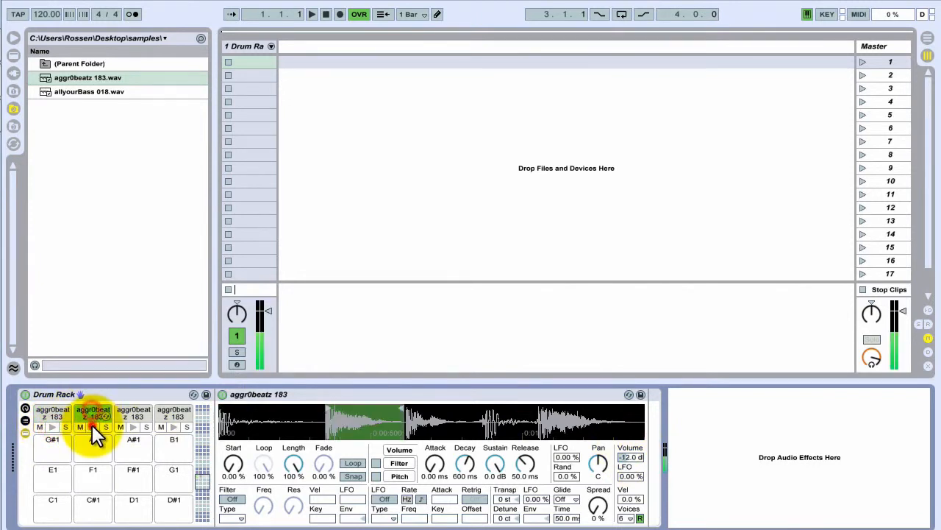
click(133, 412)
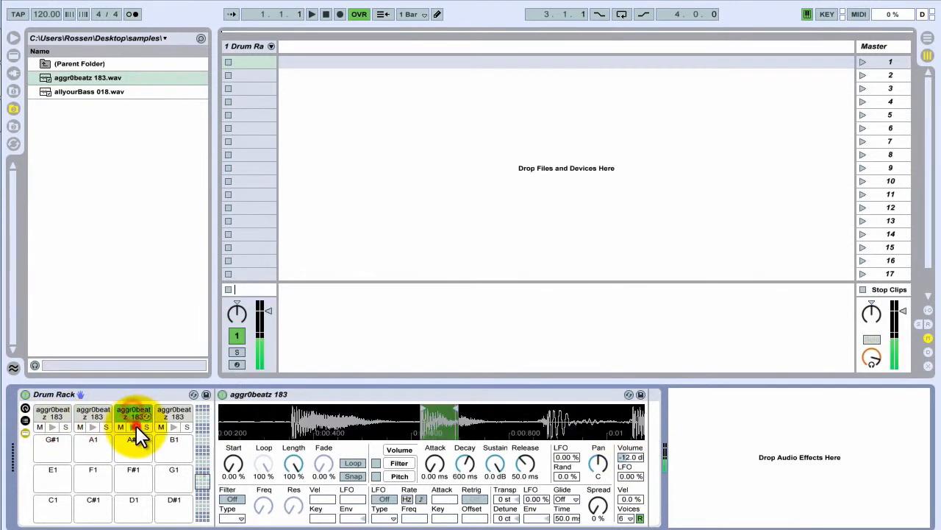
click(136, 425)
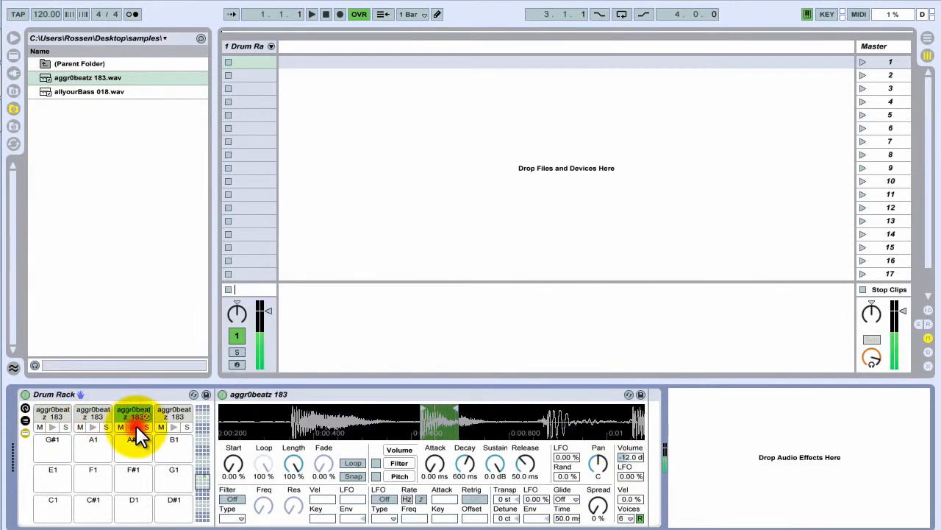
Step: Enable an HP24 filter at 384 Hz on the D2 pad's sample and audition the result
click(233, 501)
click(232, 518)
click(234, 412)
click(264, 505)
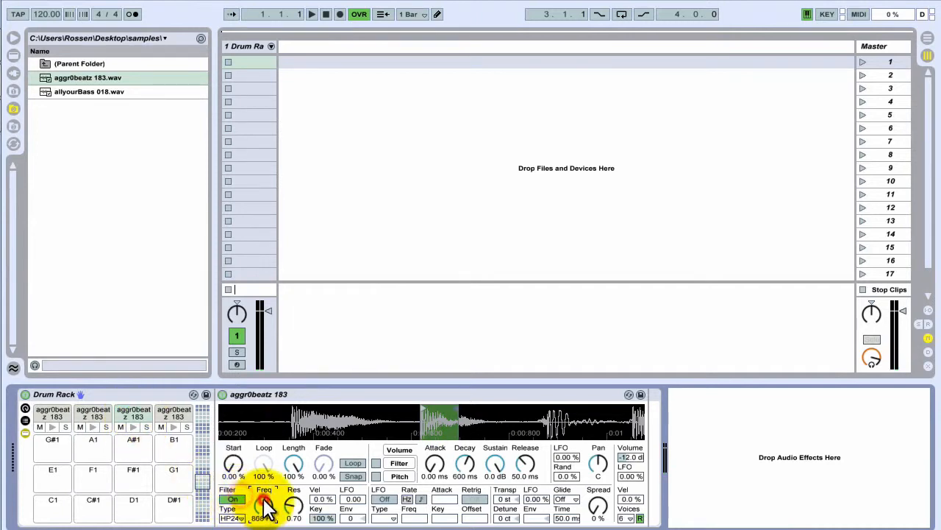
drag(265, 506, 266, 515)
click(133, 425)
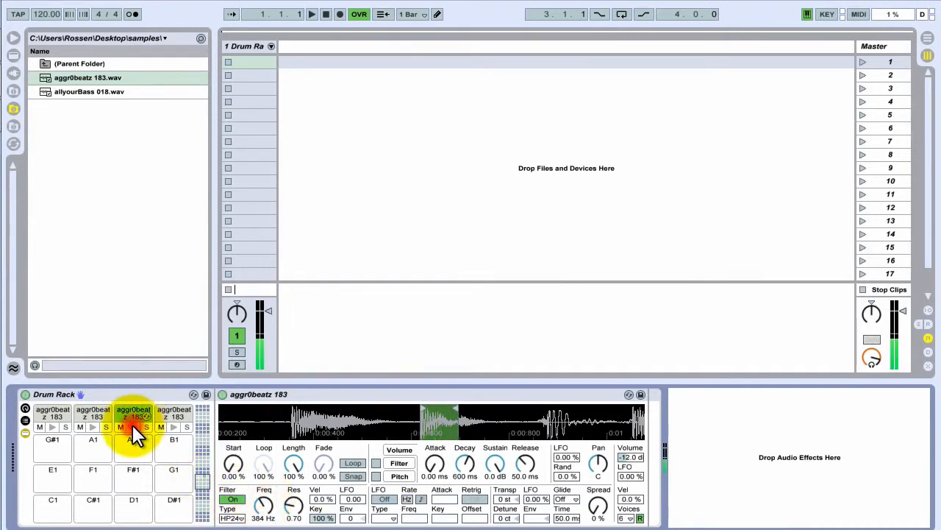
Step: Try a resonance of 3.02 on the D2 pad's filter and audition it
drag(294, 504, 315, 456)
click(259, 517)
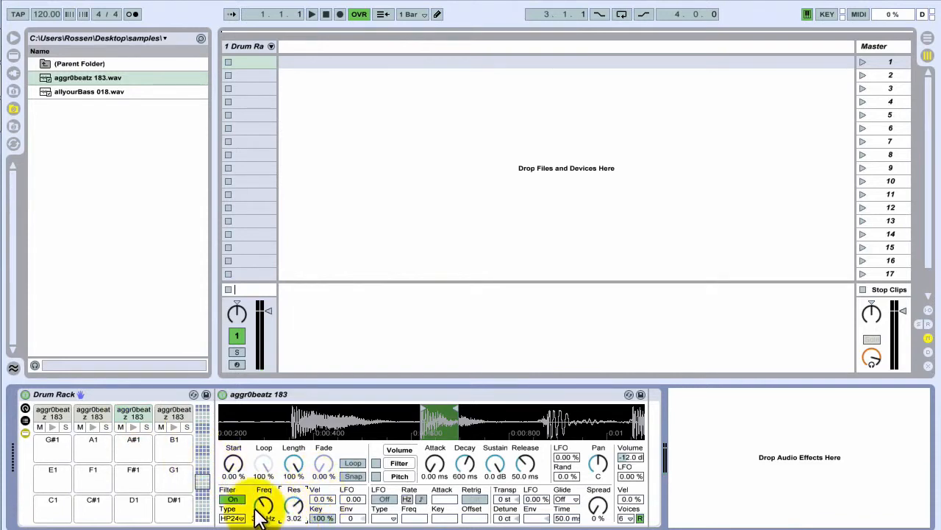
drag(259, 517, 260, 500)
click(132, 430)
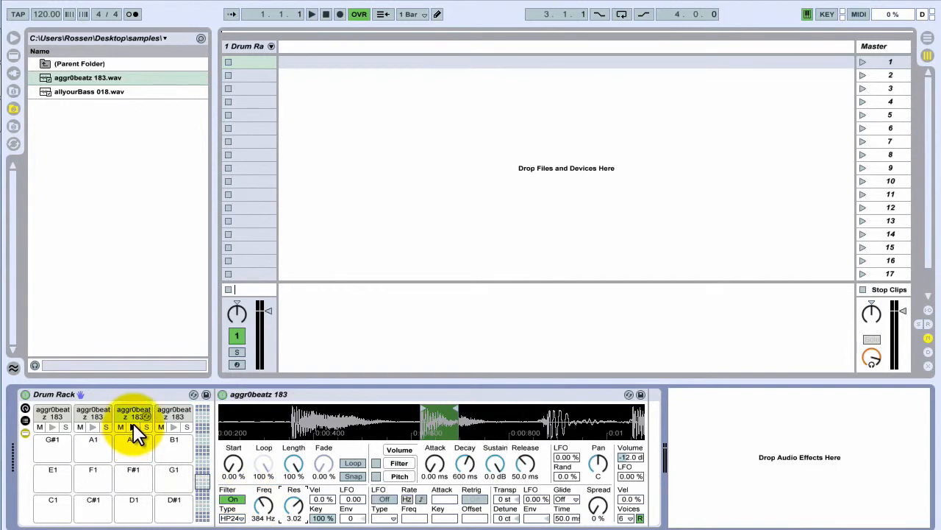
click(133, 431)
Step: Set the D2 pad's filter resonance to 0.71 and audition the pad
click(294, 505)
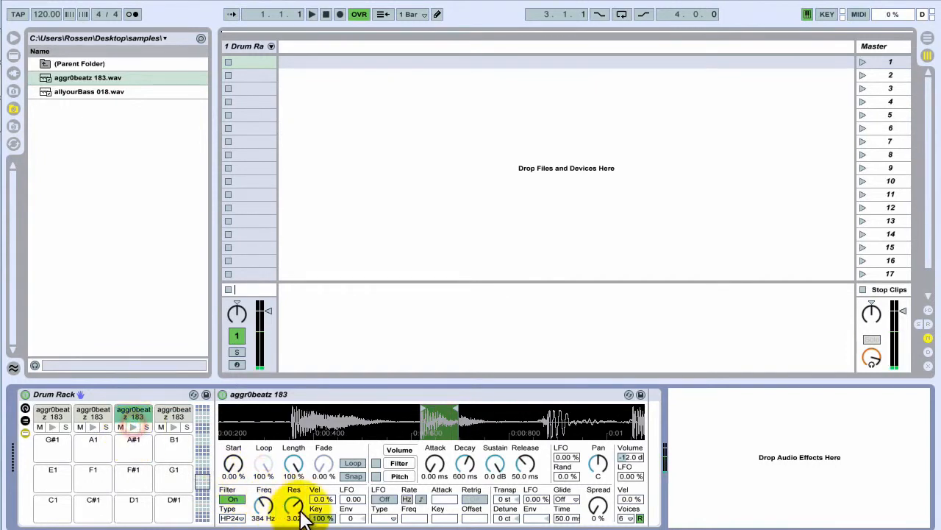
mouse_move(303, 515)
mouse_down()
mouse_move(252, 487)
mouse_move(298, 490)
mouse_move(295, 516)
mouse_up()
click(132, 426)
click(134, 429)
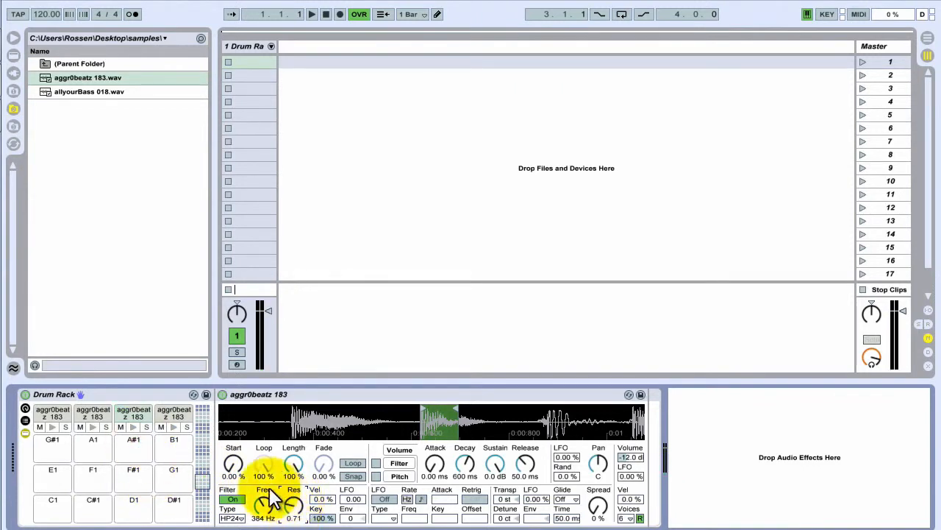
click(131, 426)
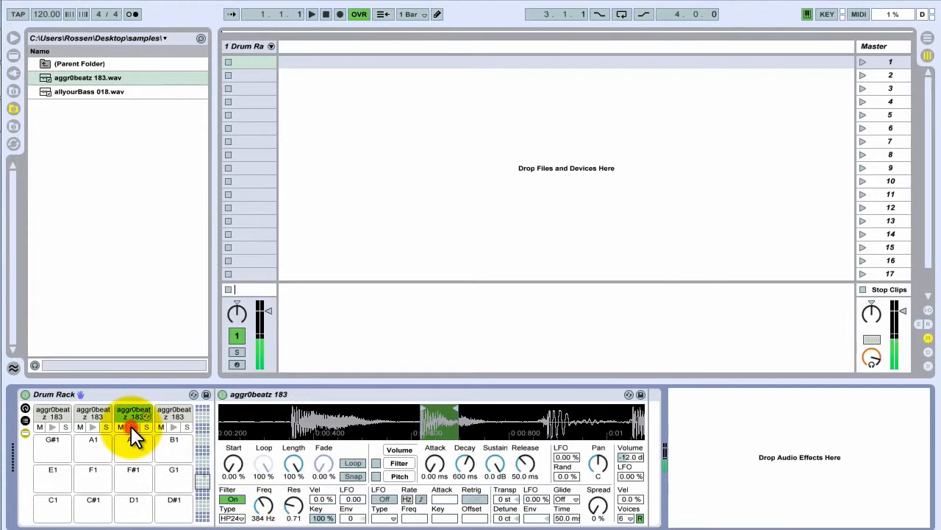
Step: Compare the D2 pad with the C2 and C#2 pads and set its sample volume to -7.88 dB
click(55, 426)
click(90, 426)
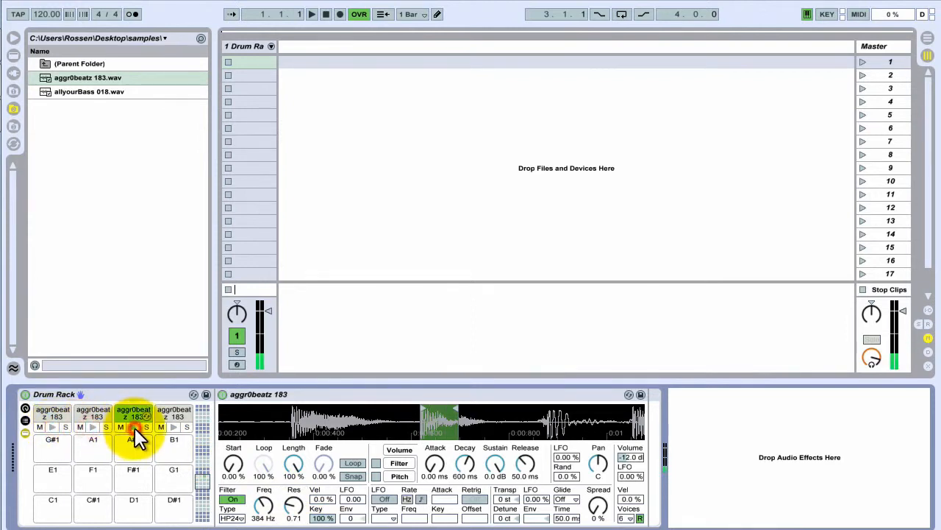
click(135, 407)
click(629, 457)
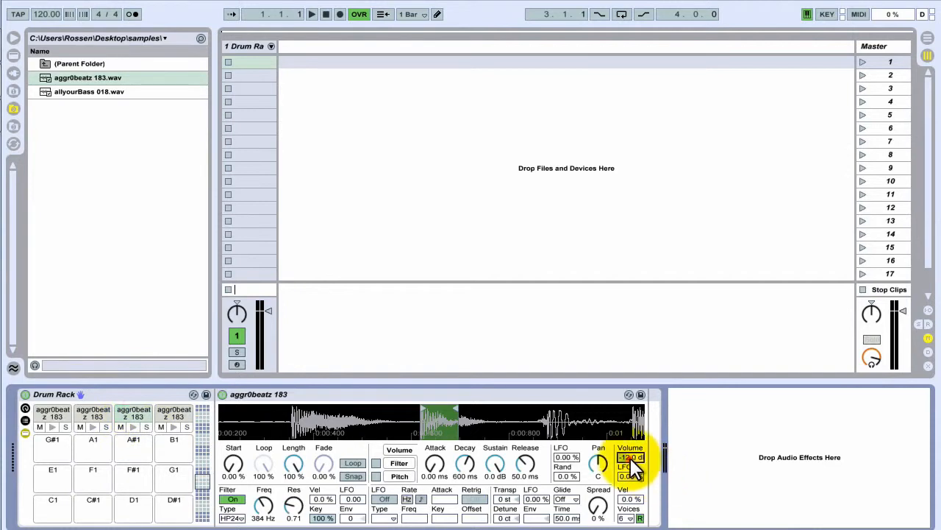
Step: Rename the C2 pad as "kick"
click(52, 406)
right_click(49, 407)
click(73, 414)
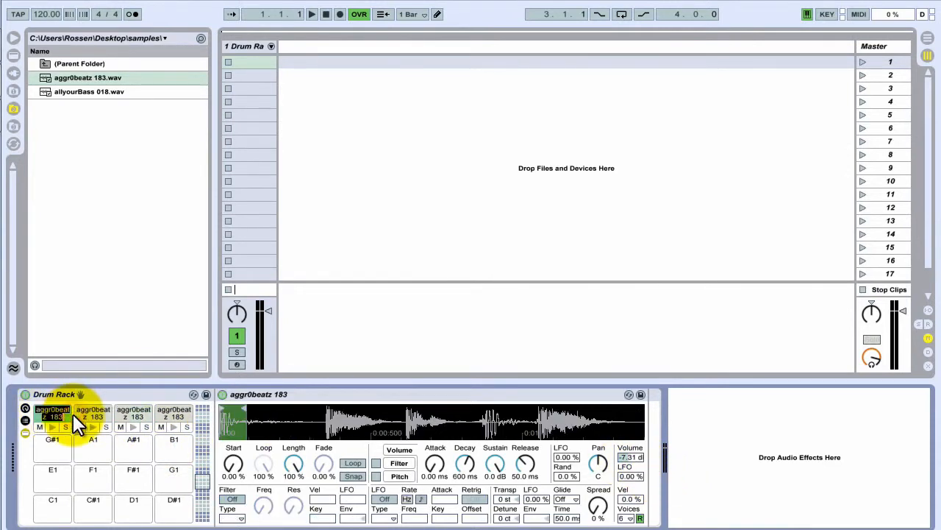
text(kick)
Step: Rename the C#2 pad as "snare LOng" and the D2 pad as "snare short"
click(93, 426)
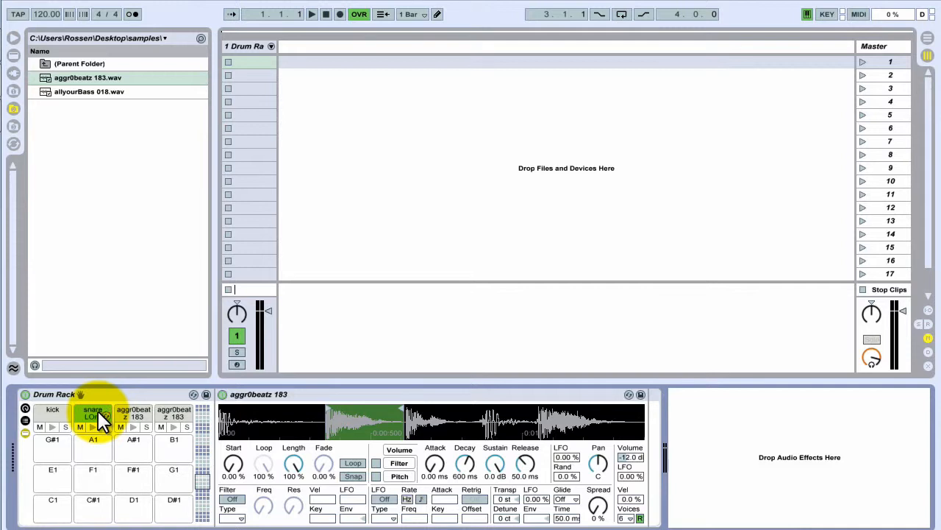
right_click(130, 409)
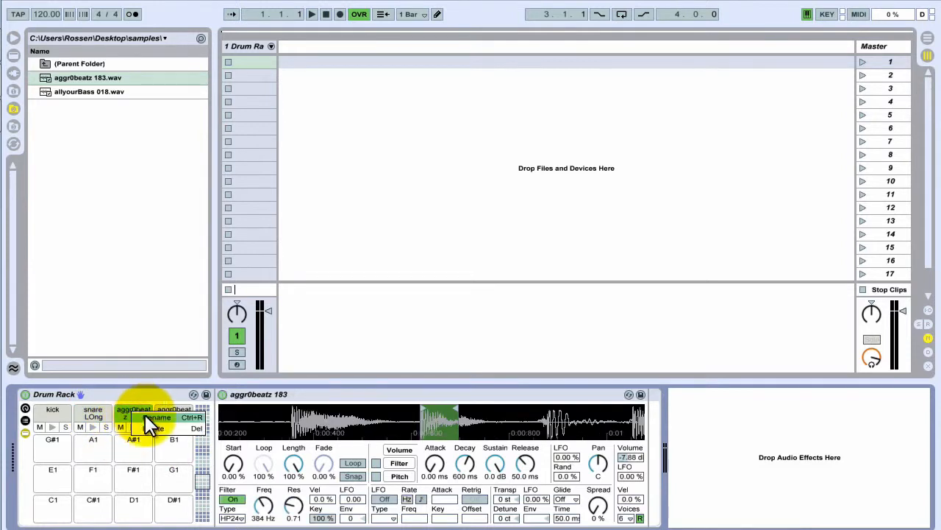
click(145, 417)
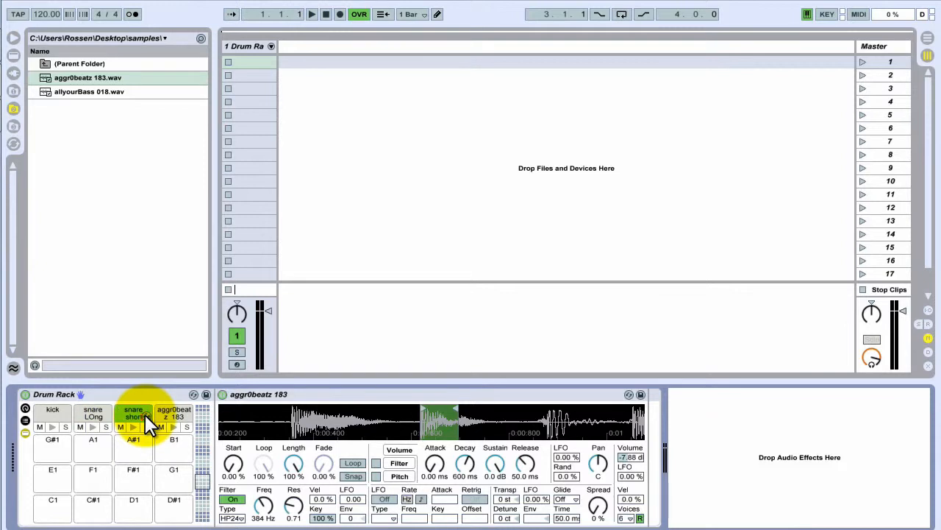
click(103, 411)
right_click(88, 413)
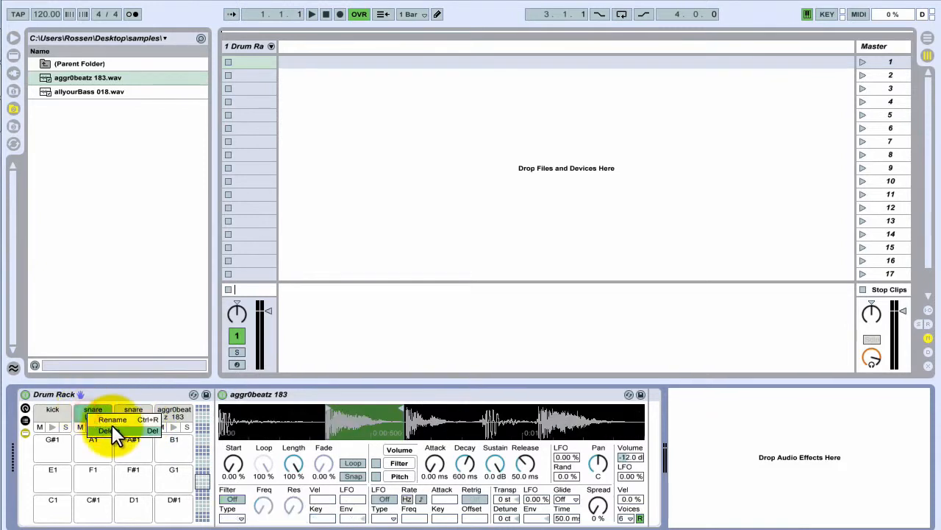
click(112, 428)
key(ctrl+z)
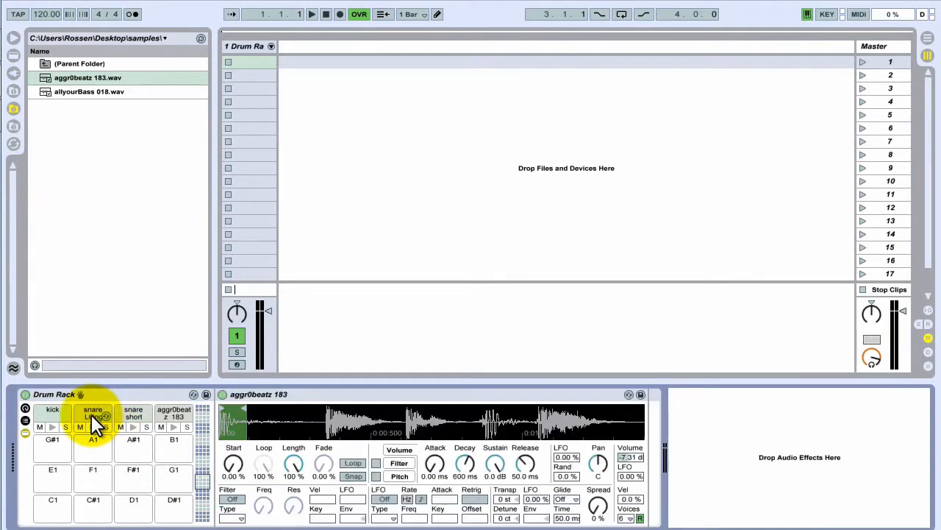
Step: Correct the C#2 pad's name to "snare Long" and rename the D#2 pad as "hat"
click(86, 415)
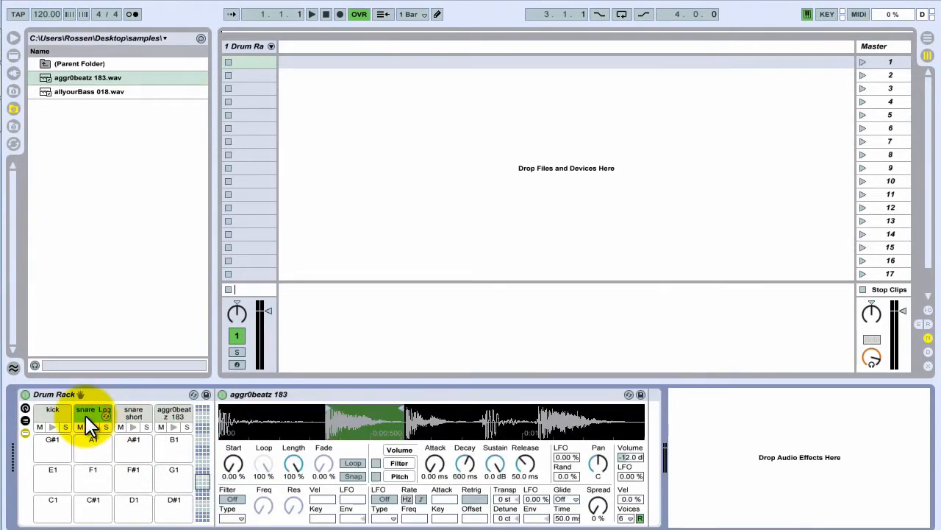
key(Return)
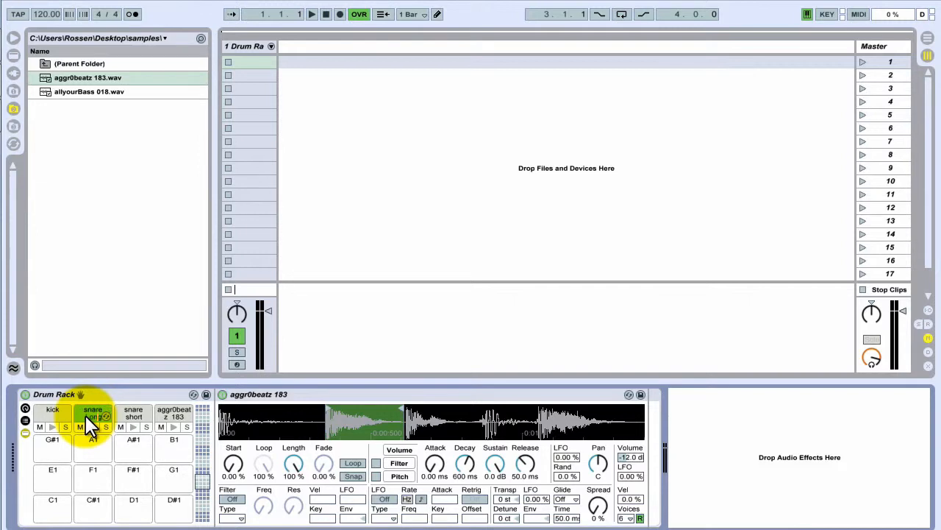
click(172, 425)
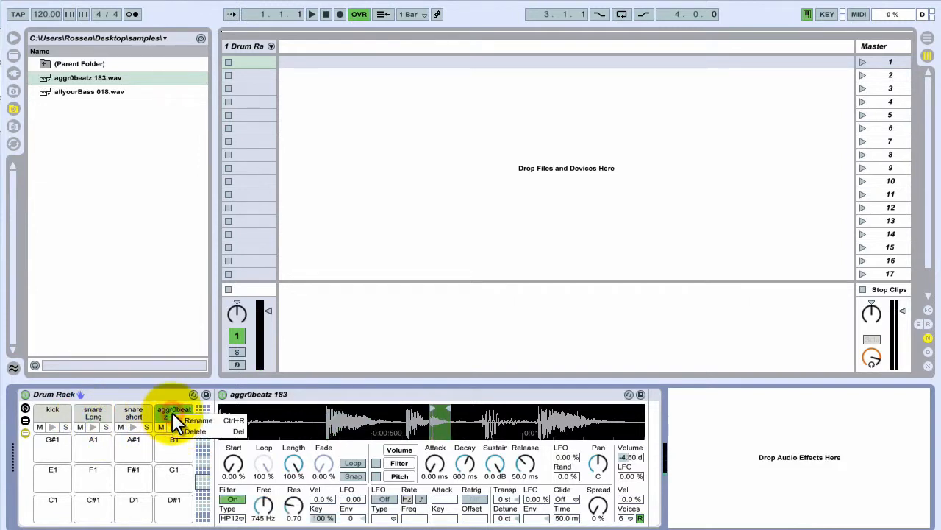
click(189, 423)
text(hat)
key(Return)
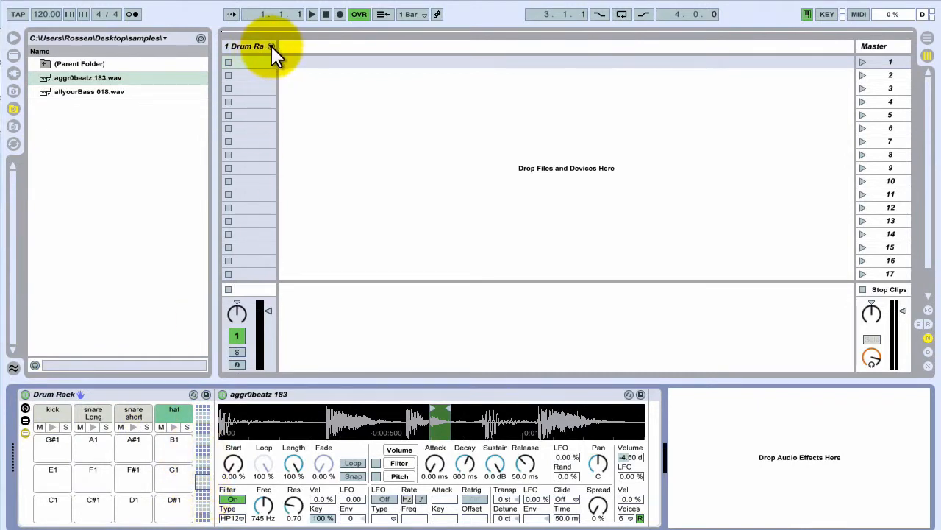
Step: Unfold the Drum Rack track into its individual chains, and widen the Drum Rack and snare Long columns to show their full names
drag(271, 46, 299, 45)
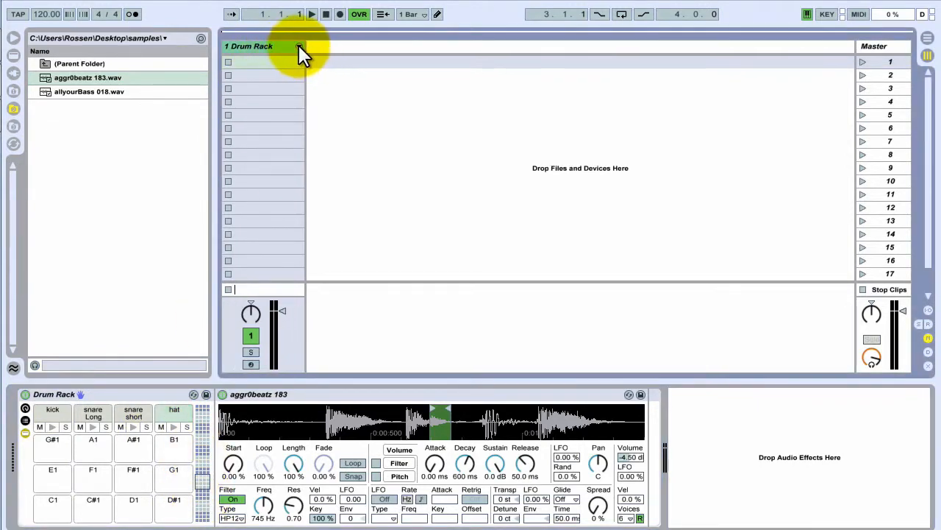
click(299, 46)
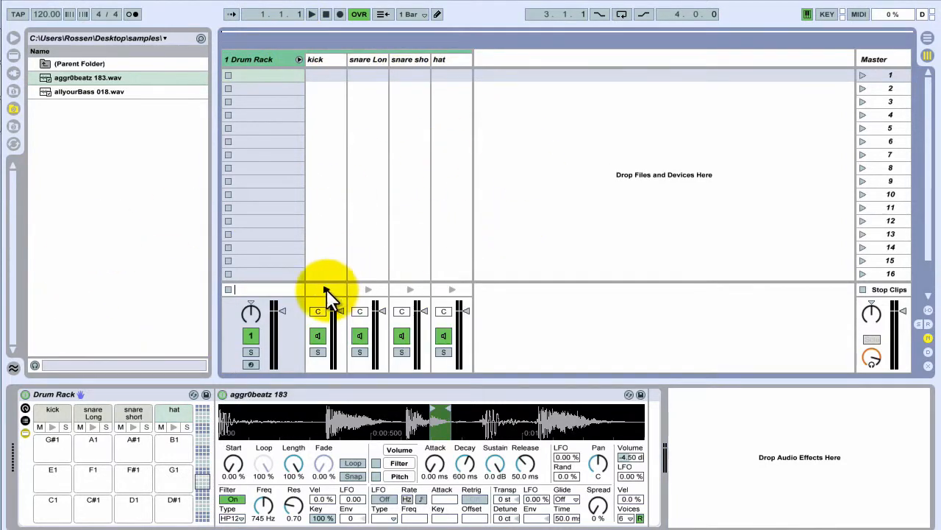
click(331, 59)
click(360, 62)
drag(389, 59, 403, 59)
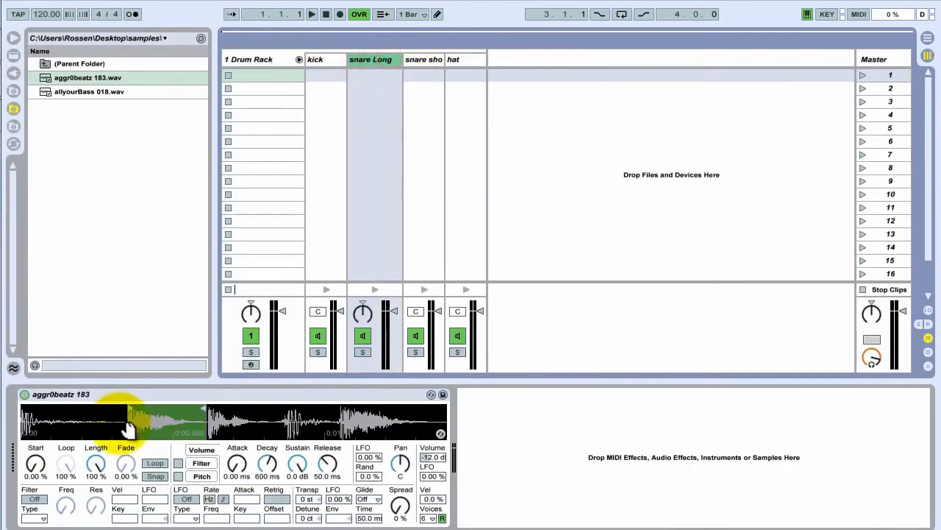
Step: Audition the kick, snare Long, snare short and hat chains from the Session View mixer
click(326, 289)
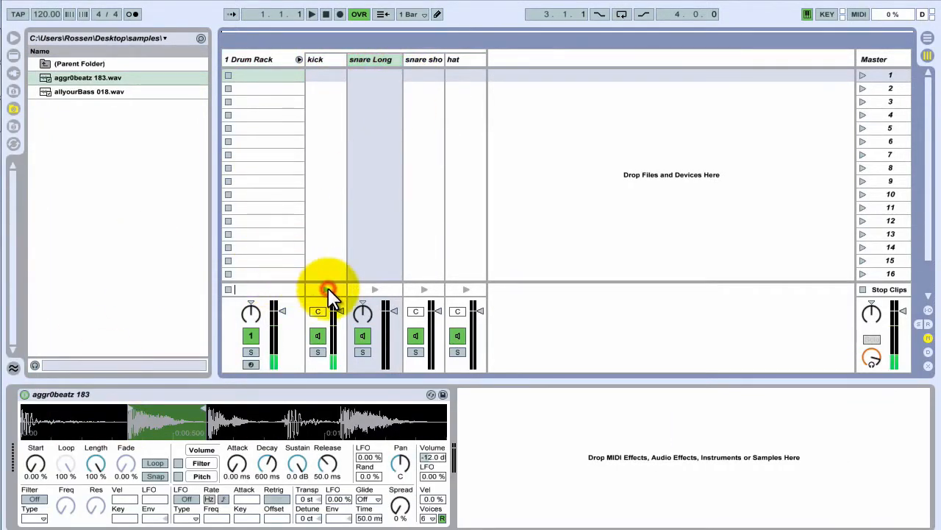
click(375, 289)
click(424, 290)
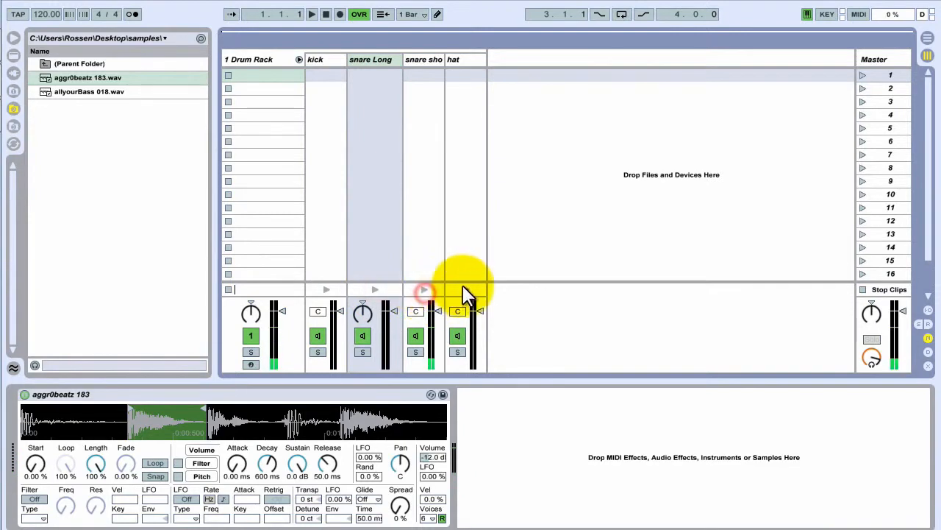
click(467, 289)
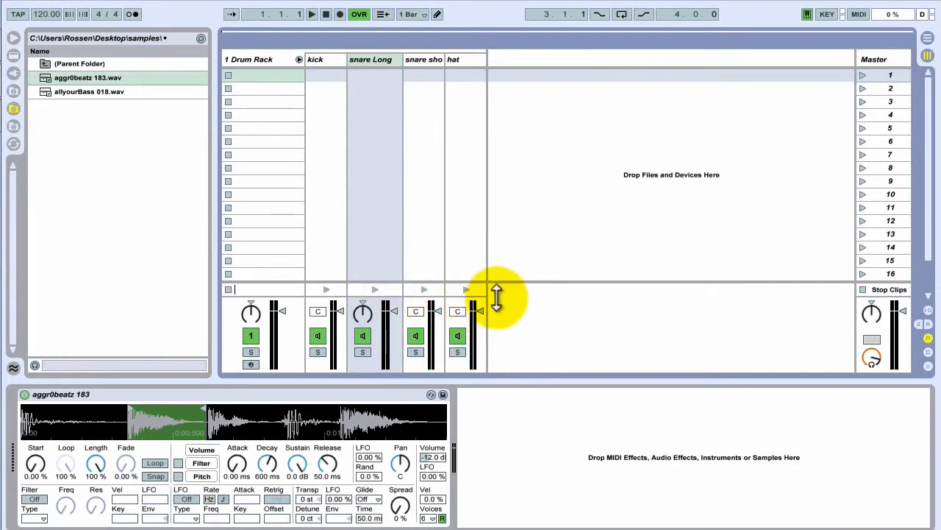
Step: Enlarge the mixer section to expose the volume faders, and try lower levels on the hat chain before returning it to 0
drag(496, 298, 510, 208)
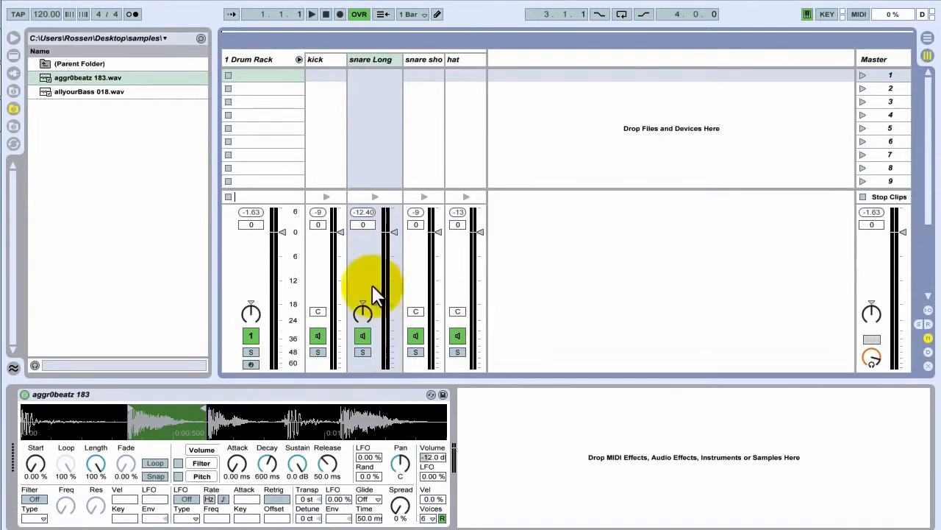
scroll(477, 233, down, 5)
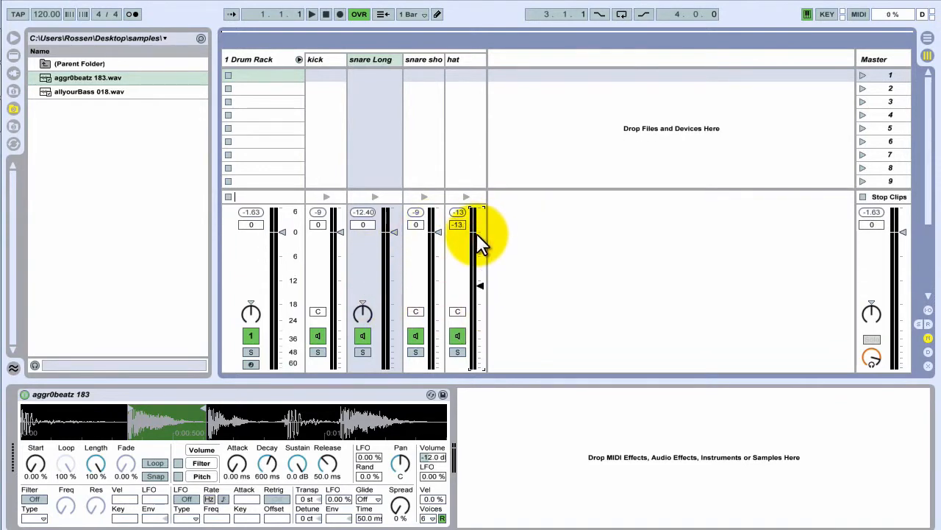
scroll(477, 231, up, 5)
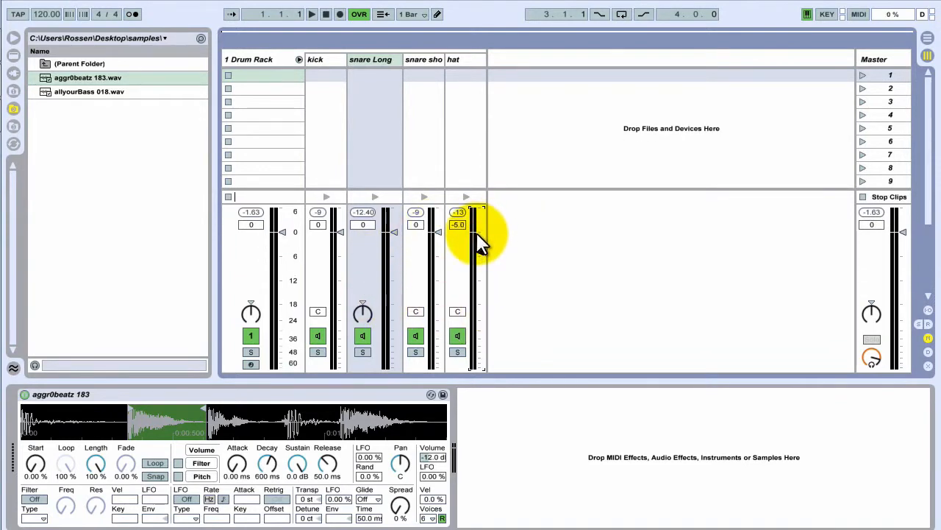
Step: Hide the file browser to give the Session View more room
click(13, 37)
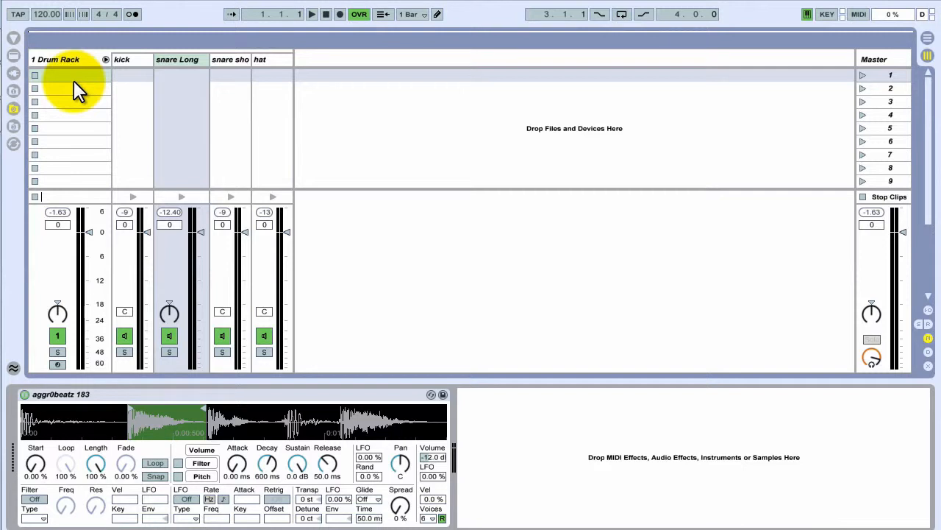
Step: Select the Drum Rack track and set the project tempo to 180 BPM
click(67, 59)
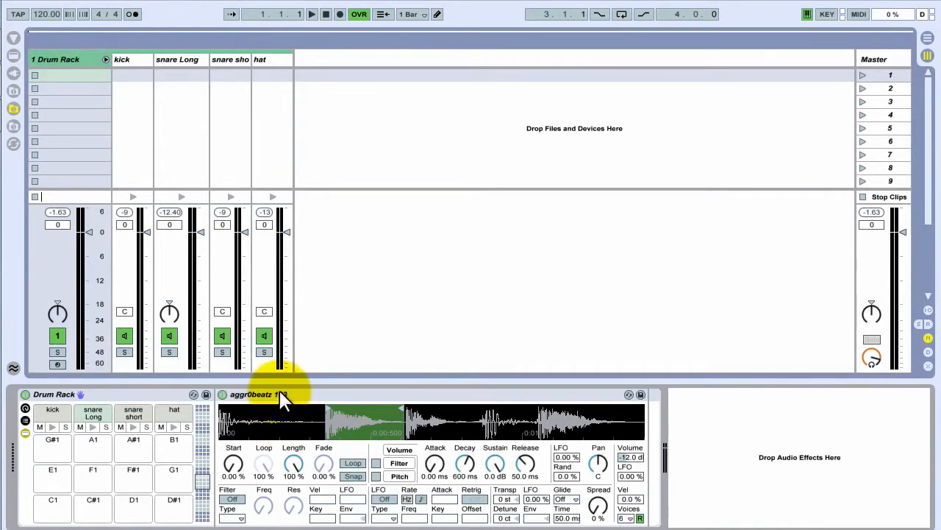
click(49, 16)
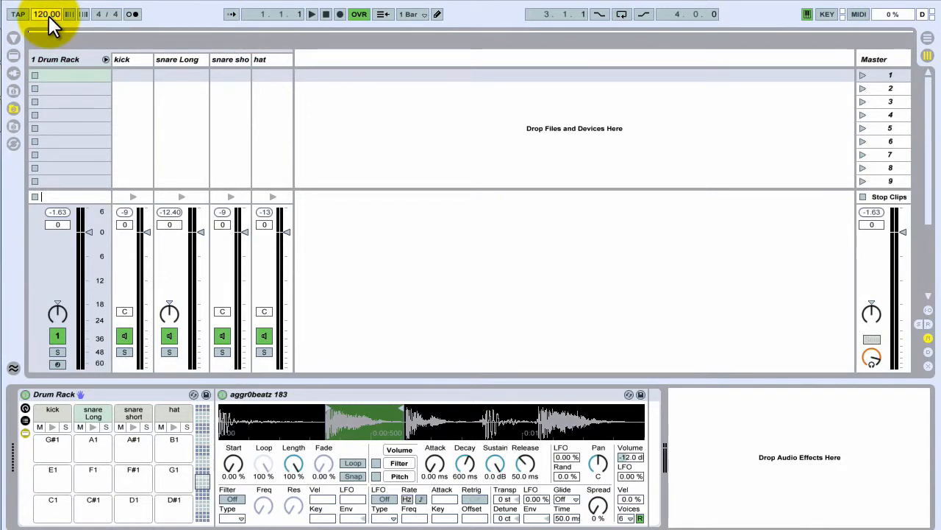
text(180)
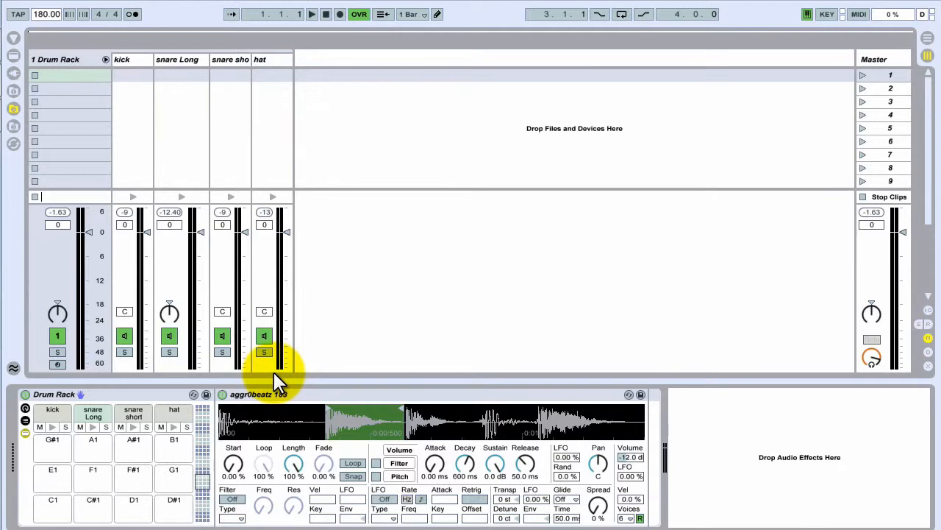
Step: Create an empty MIDI clip in the Drum Rack track's first slot and audition the kick, snare Long, snare short and hat lanes
double_click(59, 77)
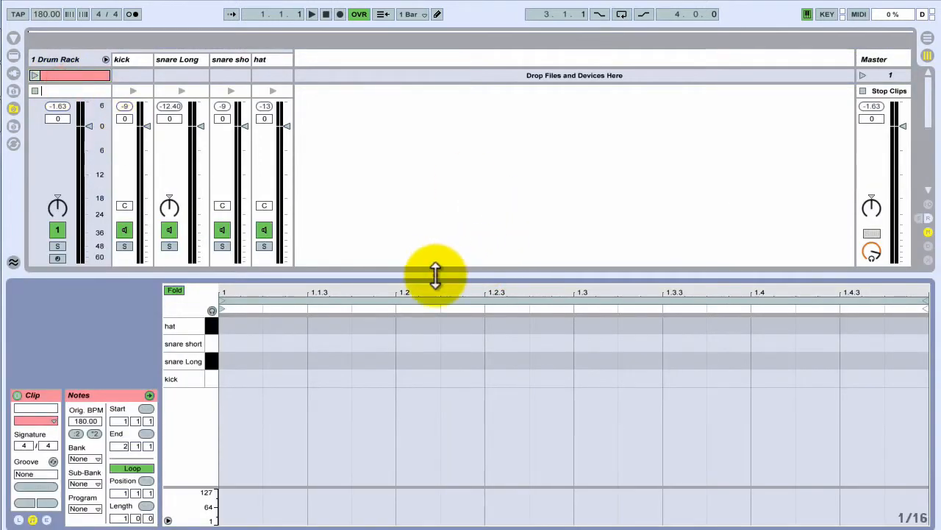
drag(436, 275, 384, 315)
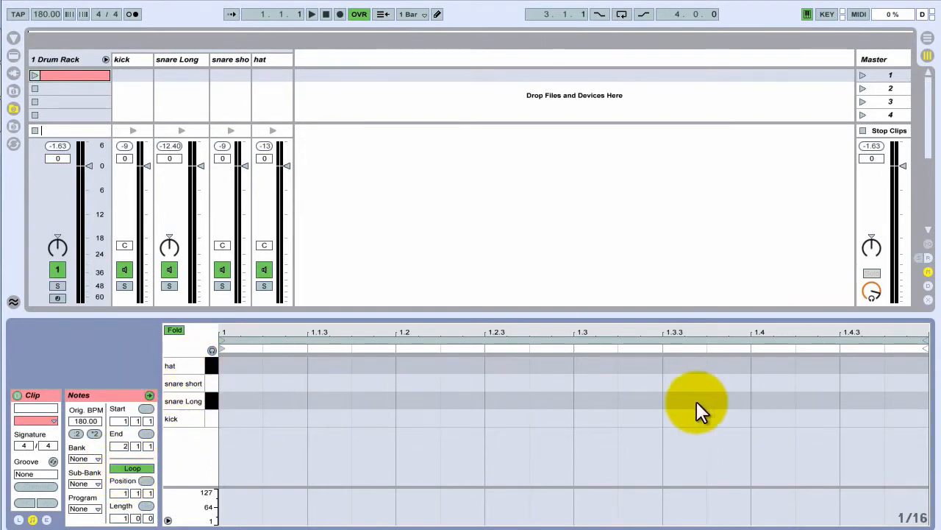
click(211, 417)
click(212, 401)
click(215, 384)
click(210, 363)
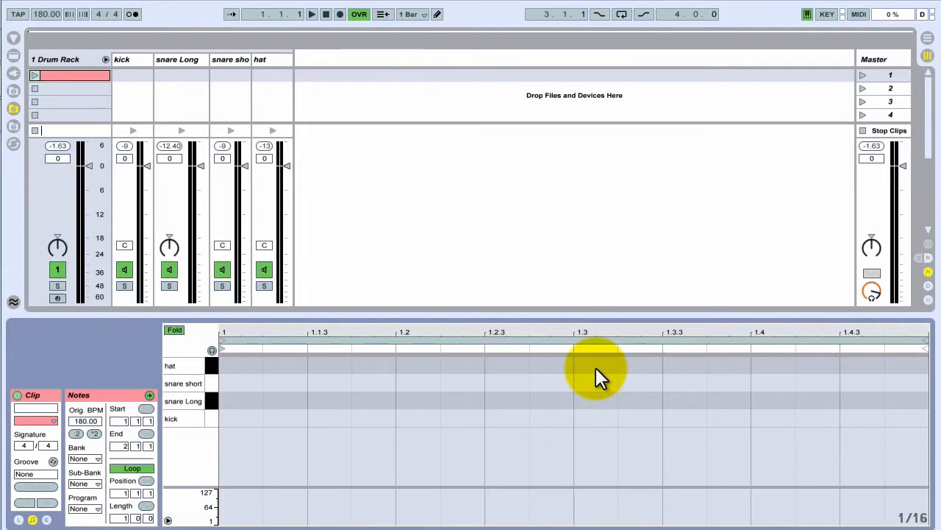
Step: Launch the clip and program eighth-note kicks at 1 and 1.2.3 and eighth-note snare Long hits at 1.2 and 1.3.3
click(89, 78)
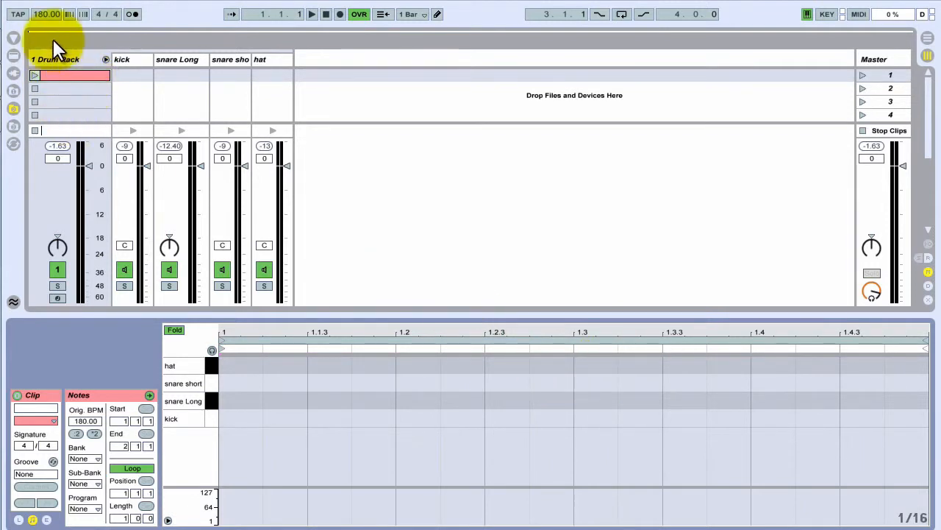
click(35, 74)
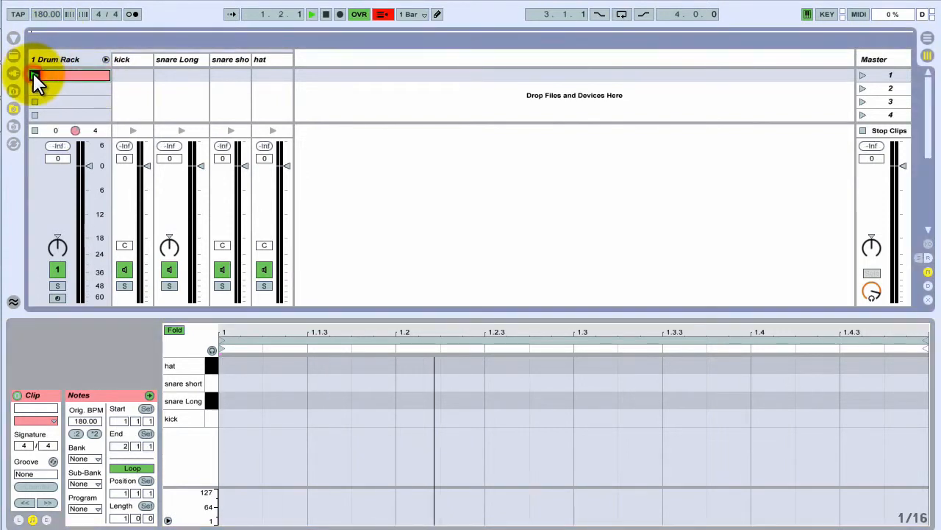
double_click(228, 418)
drag(258, 416, 305, 412)
double_click(398, 401)
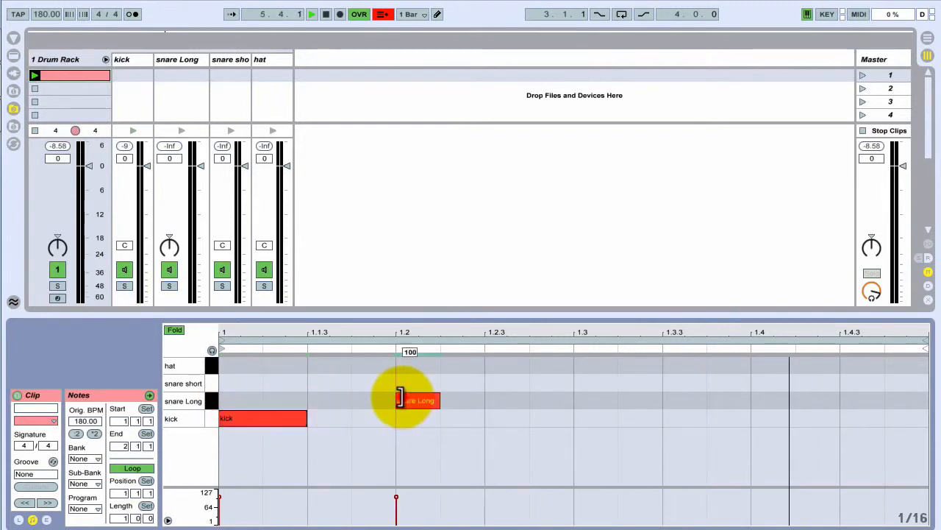
drag(438, 400, 573, 415)
double_click(498, 419)
double_click(680, 401)
drag(686, 394, 737, 391)
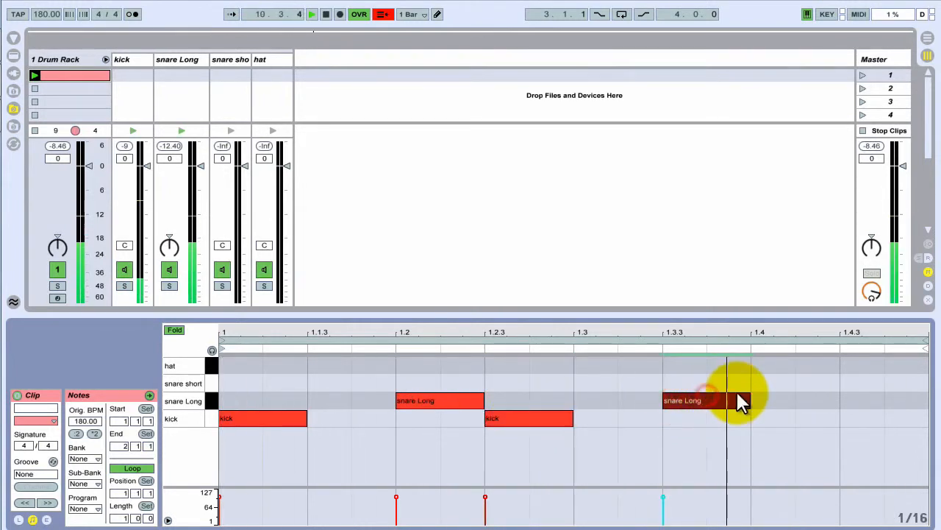
Step: Add two sixteenth-note kicks at 1.4.3 and 1.4.4, move the first to 1.4 and delete the second
double_click(853, 420)
double_click(892, 420)
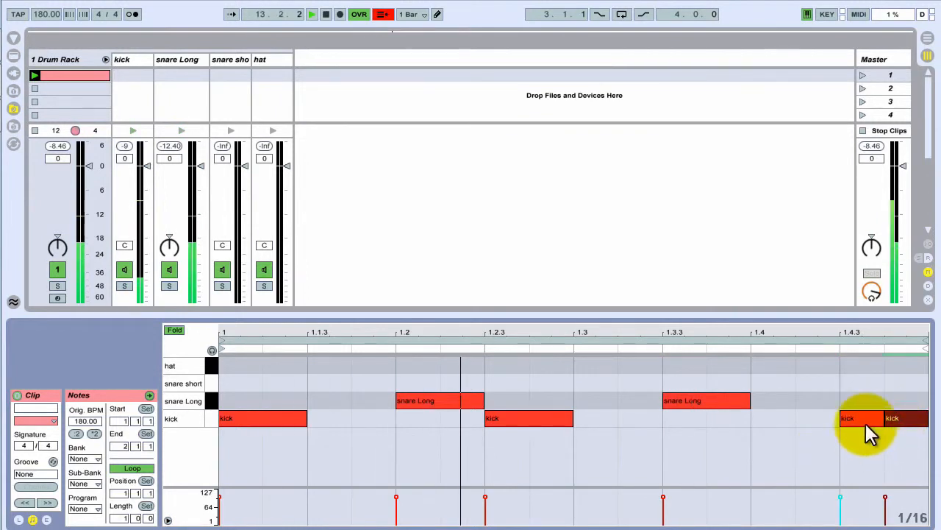
mouse_move(861, 420)
mouse_down()
mouse_move(830, 435)
mouse_move(790, 431)
mouse_up()
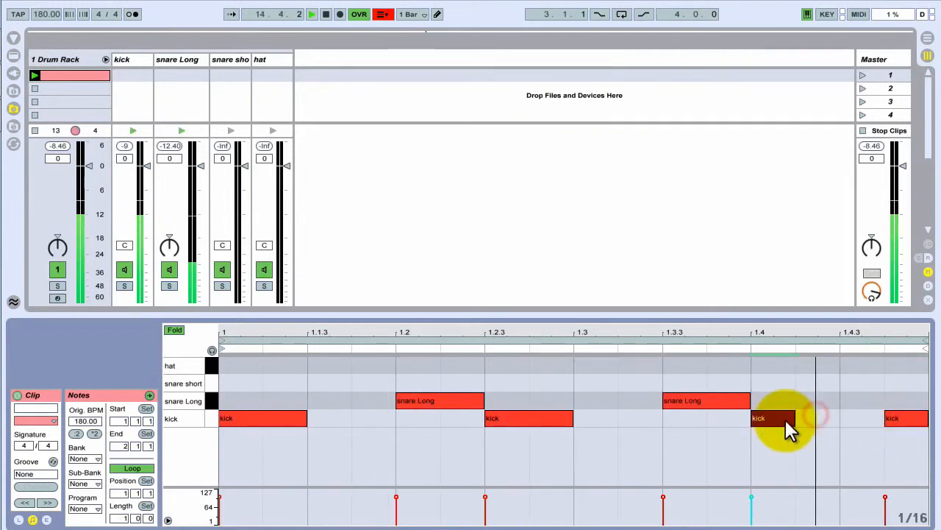
double_click(894, 420)
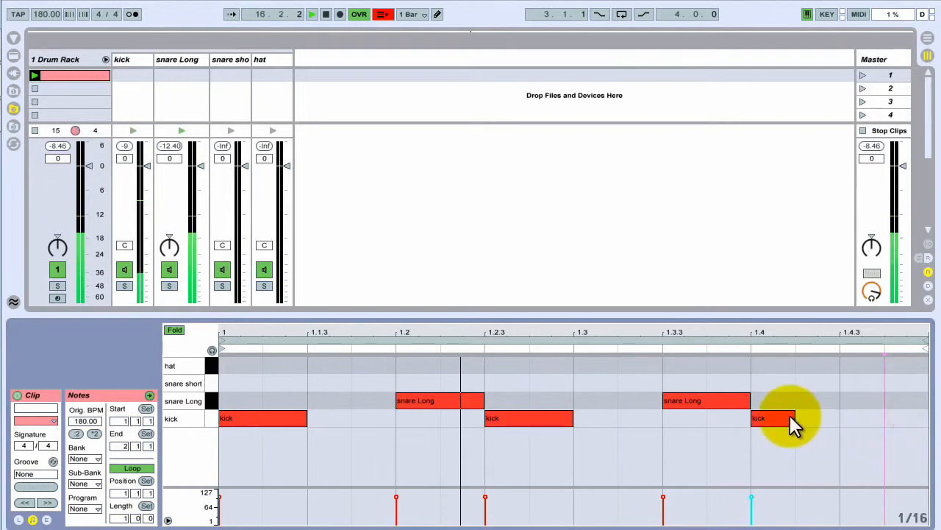
Step: Add sixteenth-note hats at 1.1.3, 1.2.3, 1.3, 1.3.4 and 1.4.3
double_click(321, 365)
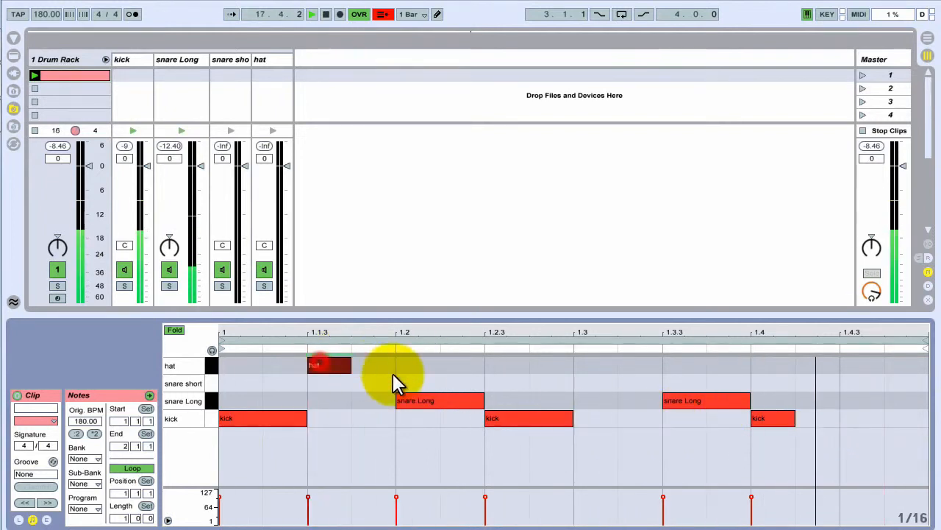
double_click(492, 365)
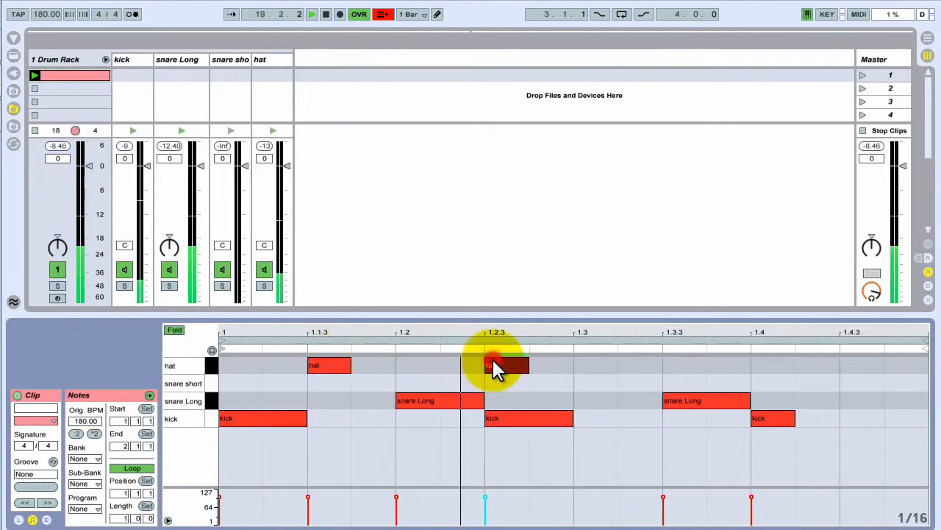
double_click(598, 365)
mouse_move(608, 364)
mouse_down()
mouse_move(597, 361)
mouse_move(638, 360)
mouse_move(604, 363)
mouse_up()
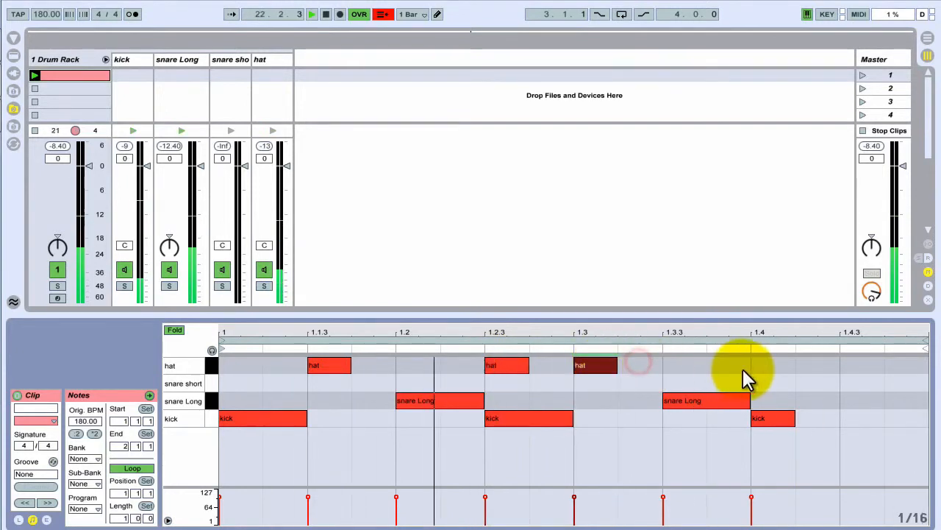
double_click(743, 365)
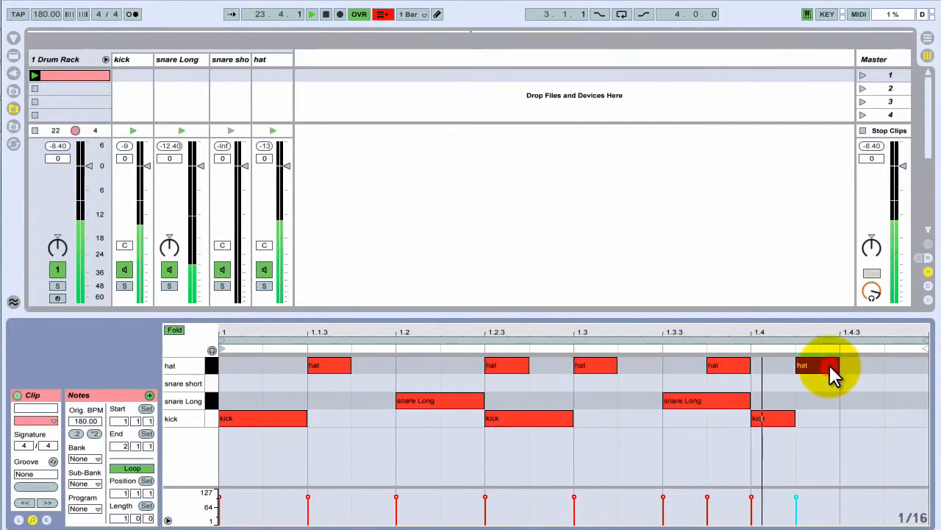
double_click(847, 366)
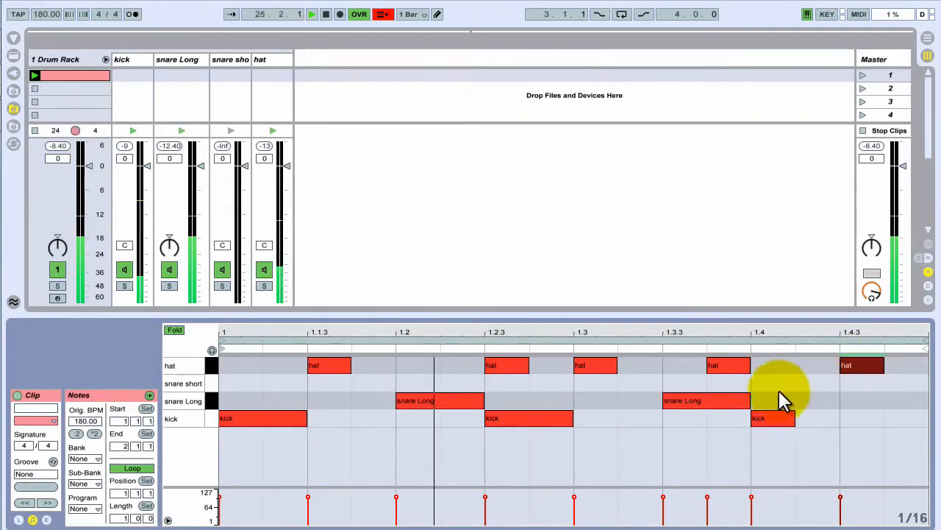
Step: Place snare short hits at 1.4.2 and 1.4.4, trying an extra one at 1.3.2 and 1.2.2 before deleting it
double_click(379, 384)
drag(379, 384, 804, 385)
double_click(633, 383)
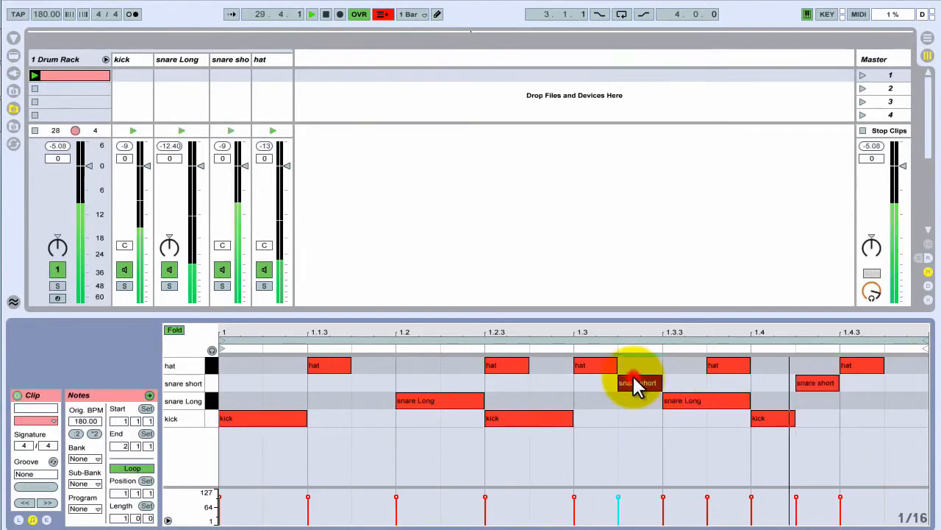
drag(634, 383, 450, 381)
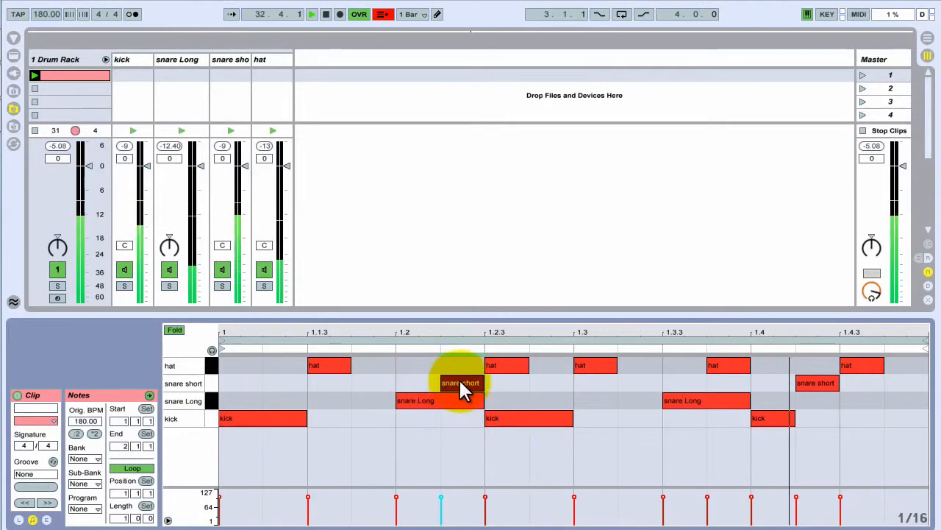
double_click(459, 381)
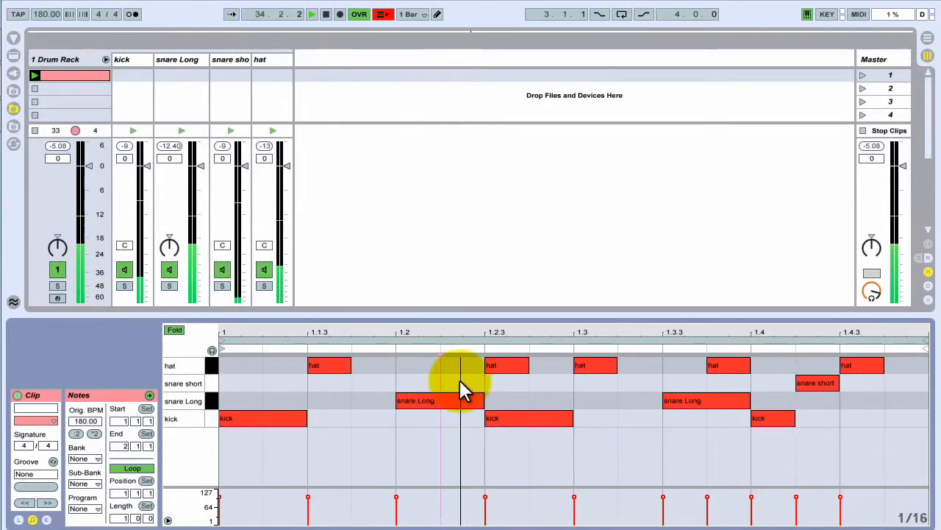
click(895, 381)
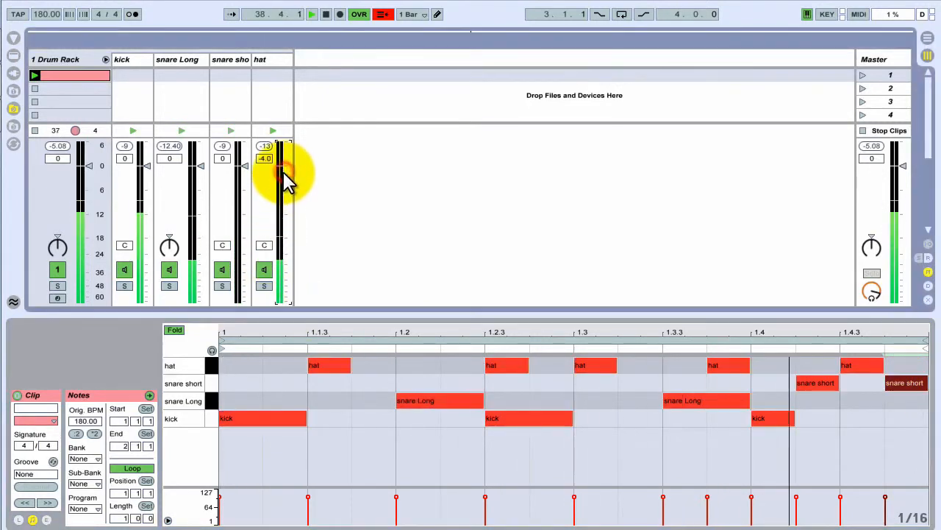
Step: Lower the hat chain's volume to -3.7 dB and pan it to the left, widening its mixer column to reach the pan knob
drag(284, 171, 287, 177)
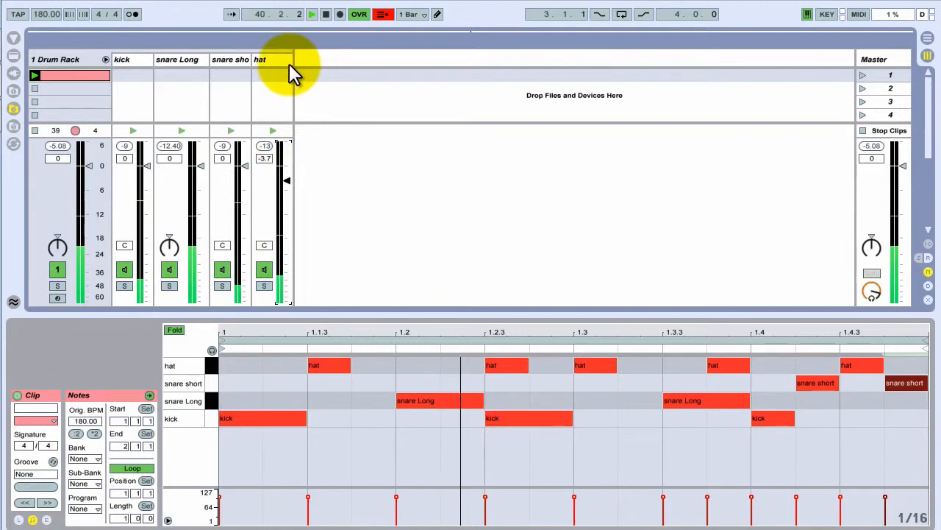
drag(292, 66, 321, 113)
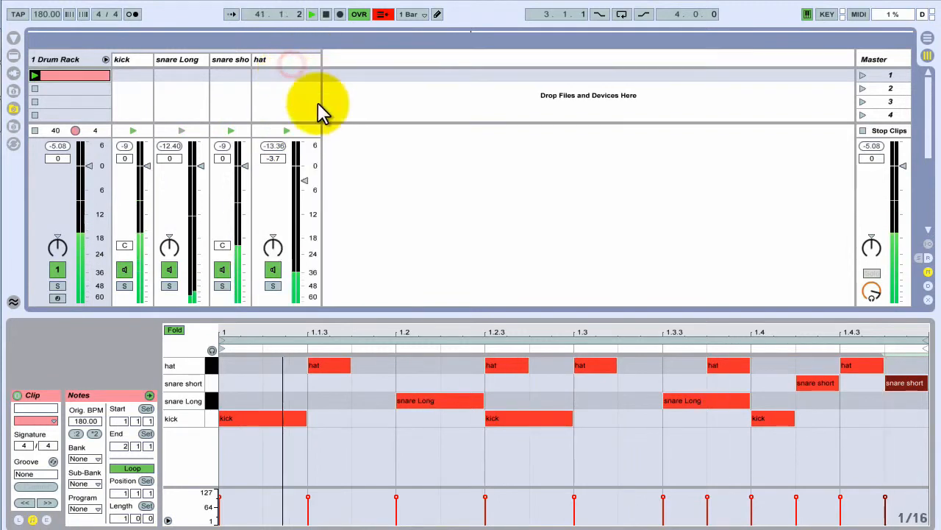
click(278, 247)
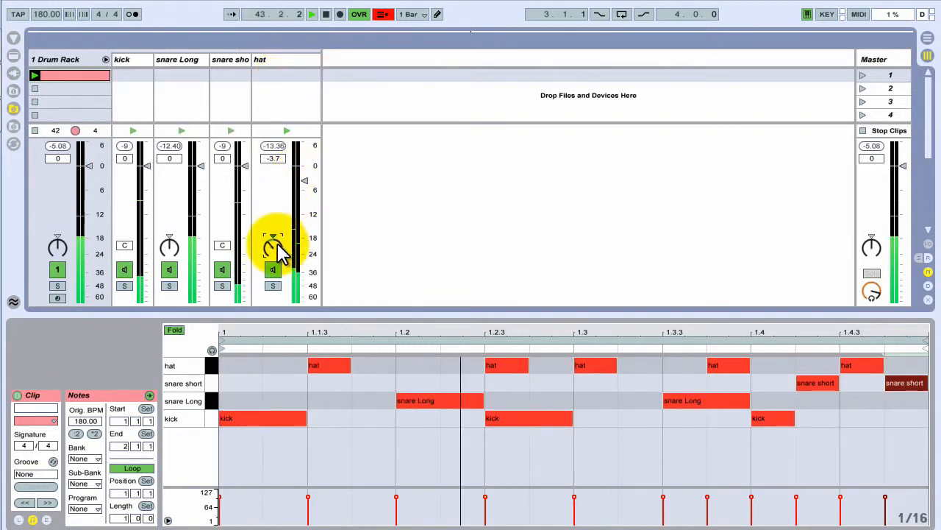
drag(319, 59, 307, 63)
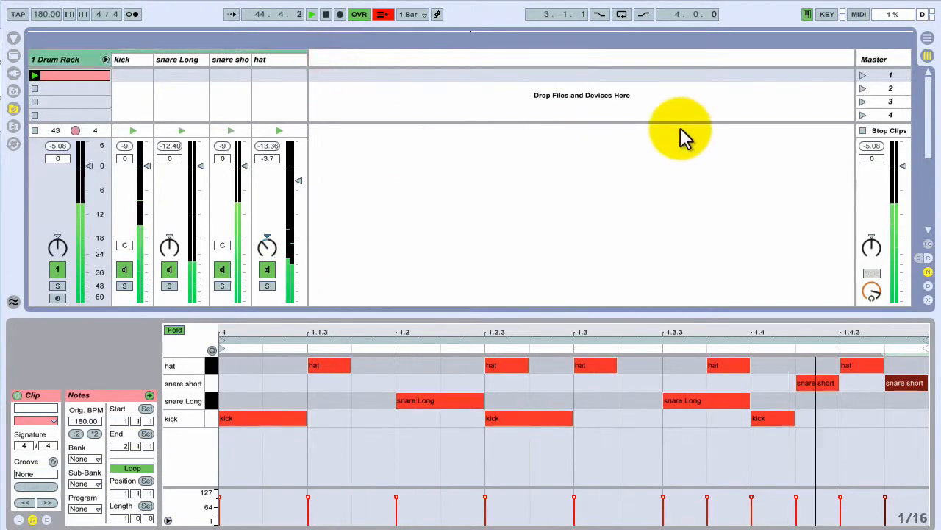
Step: Stop all clips, hide the clip detail view and fold the Drum Rack track's chains
click(862, 131)
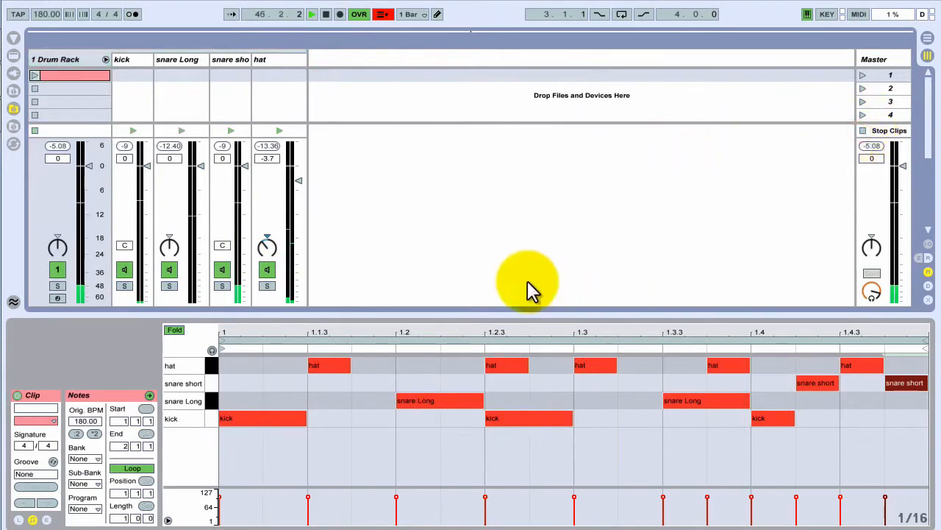
click(912, 517)
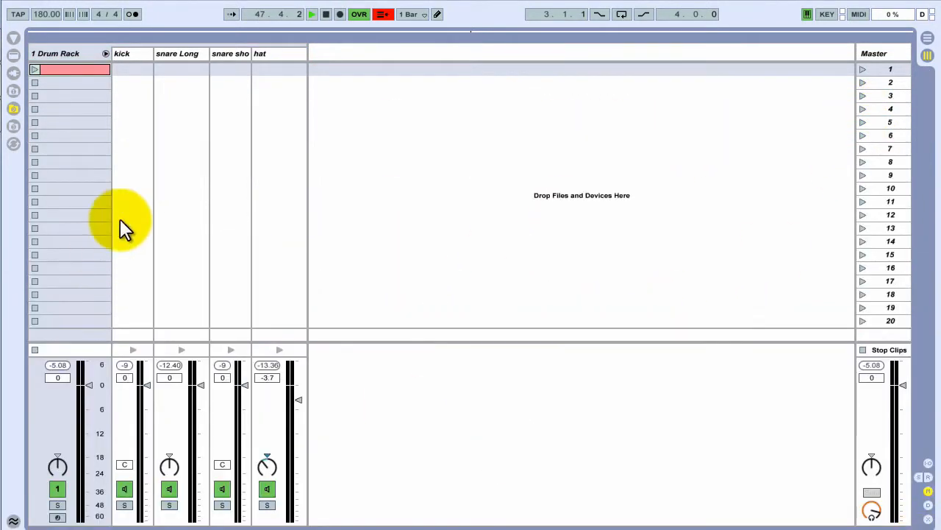
click(106, 54)
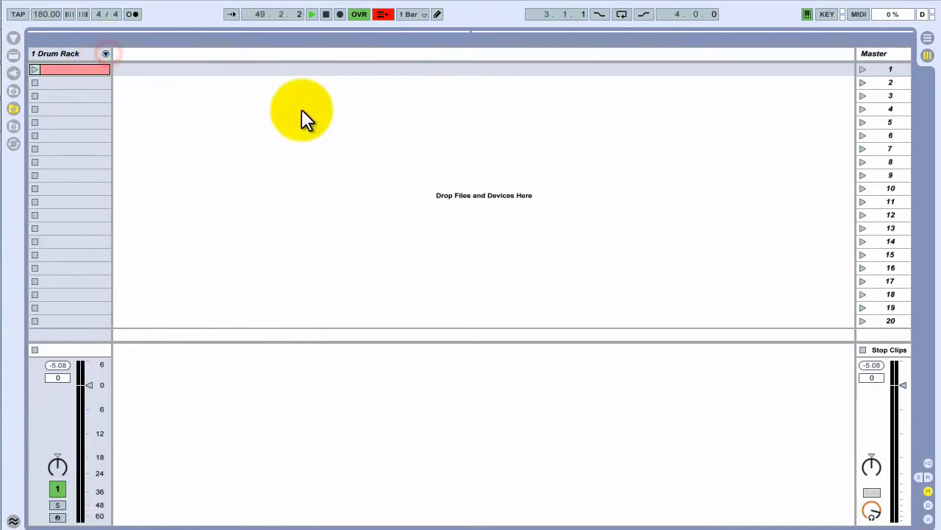
Step: Add allyourBass 018.wav from the file browser as a clip on a new audio track, keeping the browser hidden when done
click(12, 104)
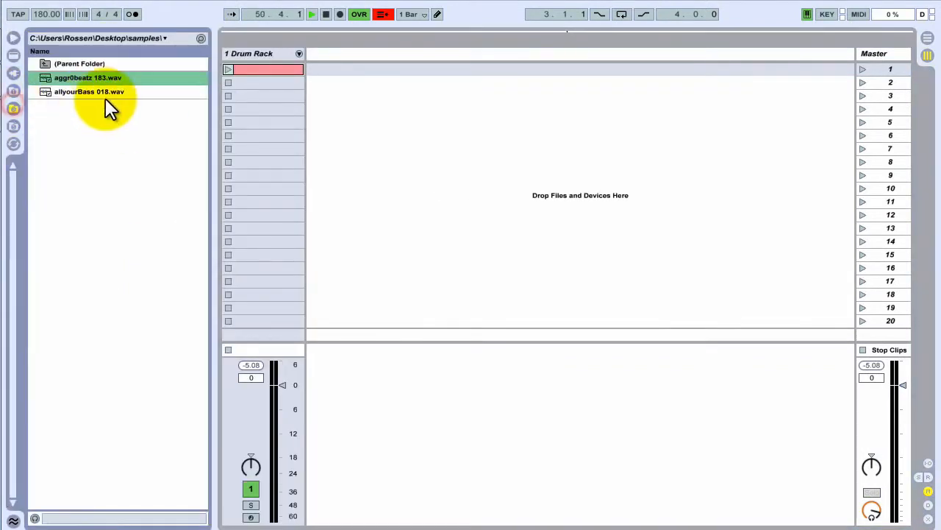
drag(92, 93, 491, 68)
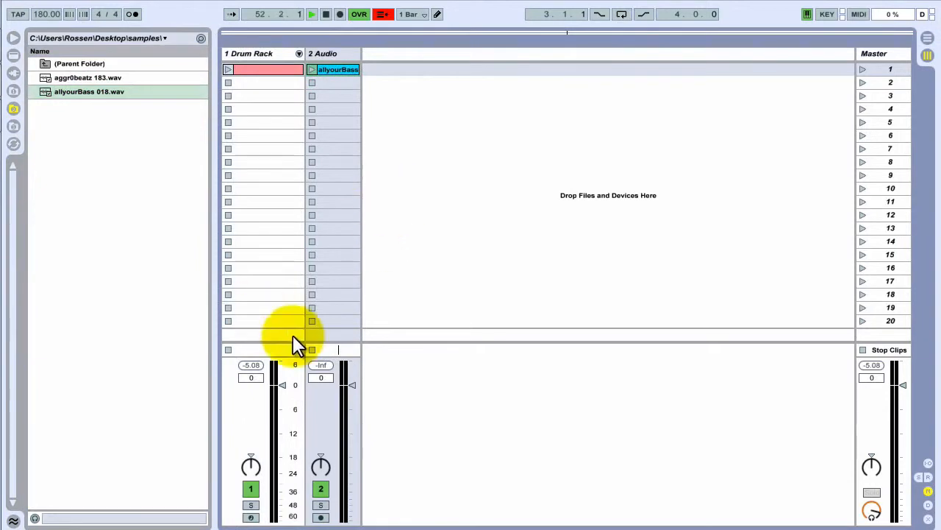
click(18, 36)
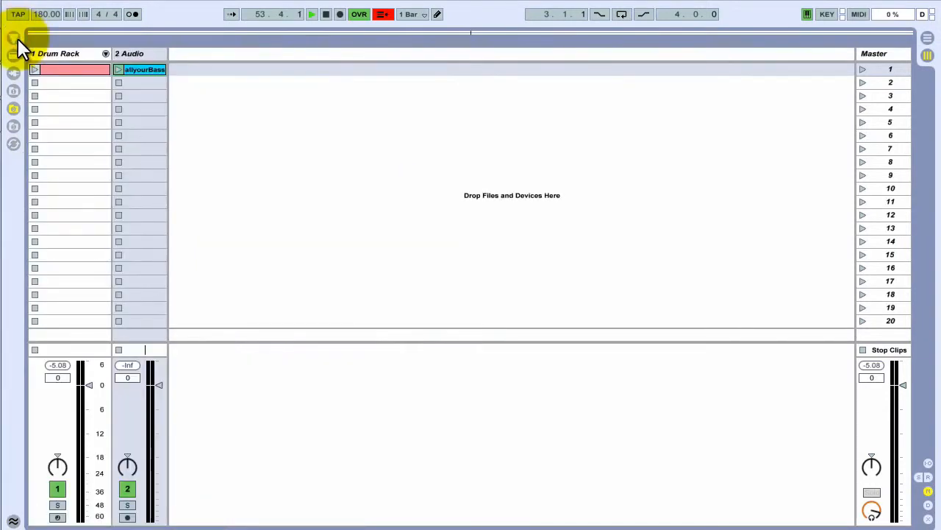
Step: Launch scene 1 to play drums and bass together, and lower the audio track's volume to -6.6 dB
click(864, 69)
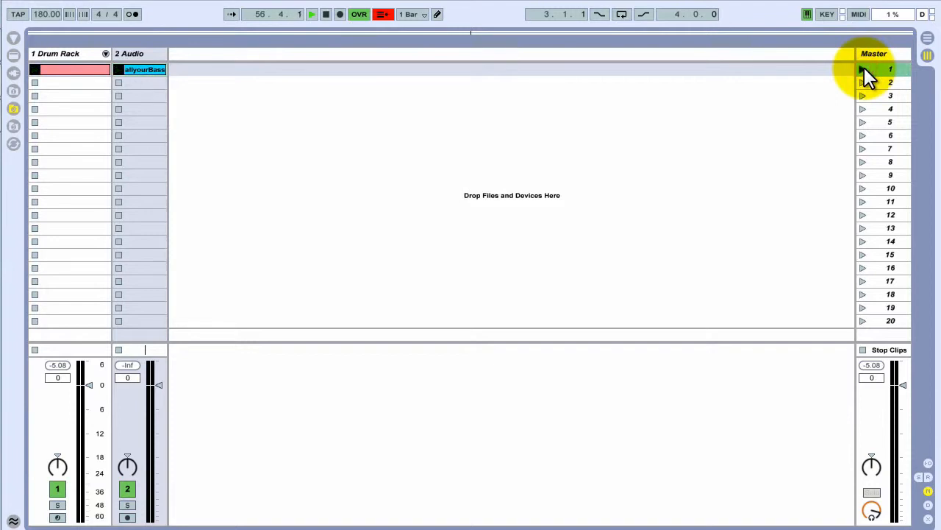
drag(162, 397, 155, 390)
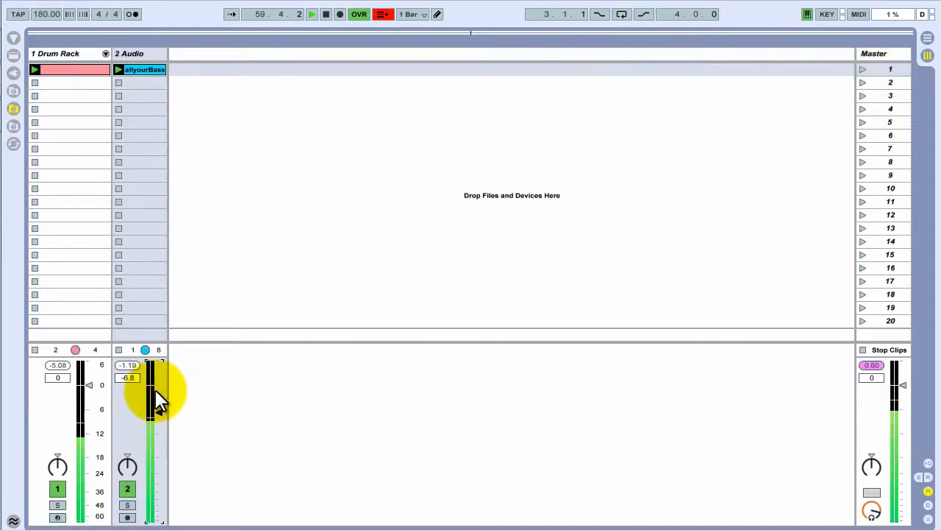
drag(155, 389, 156, 417)
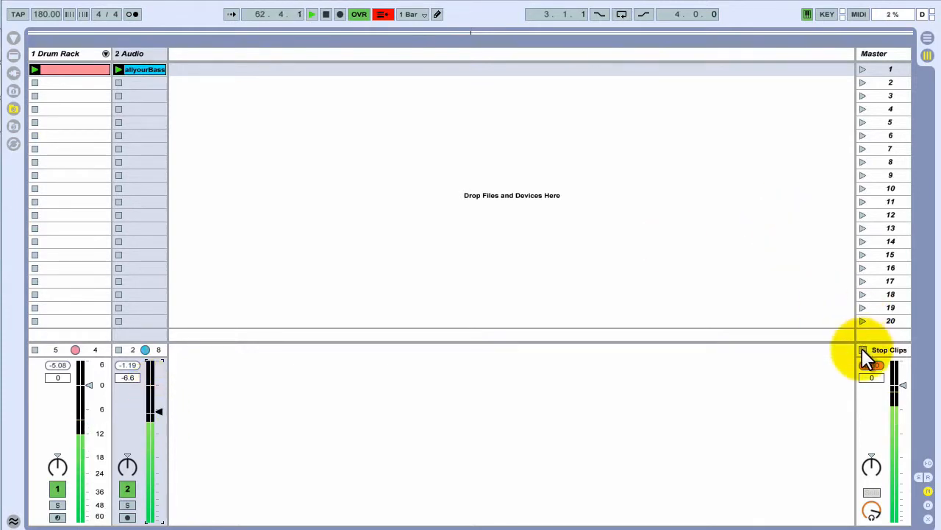
Step: Stop all playing clips and delete the audio track that holds the allyourBass 018.wav clip
double_click(140, 69)
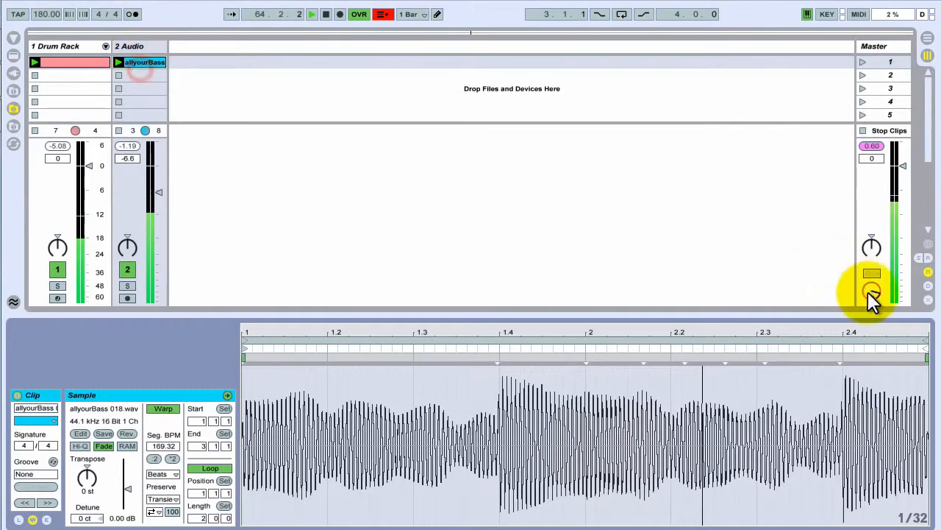
click(862, 130)
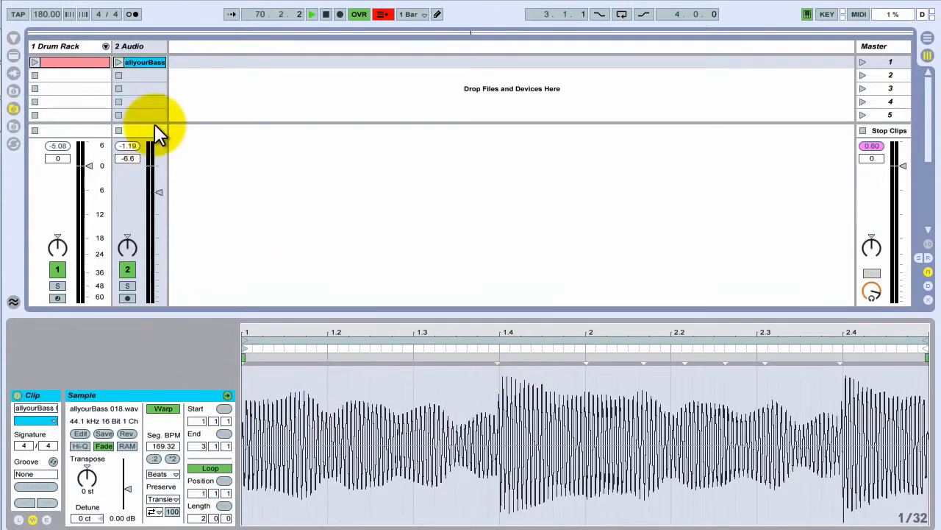
click(147, 62)
click(148, 44)
key(Delete)
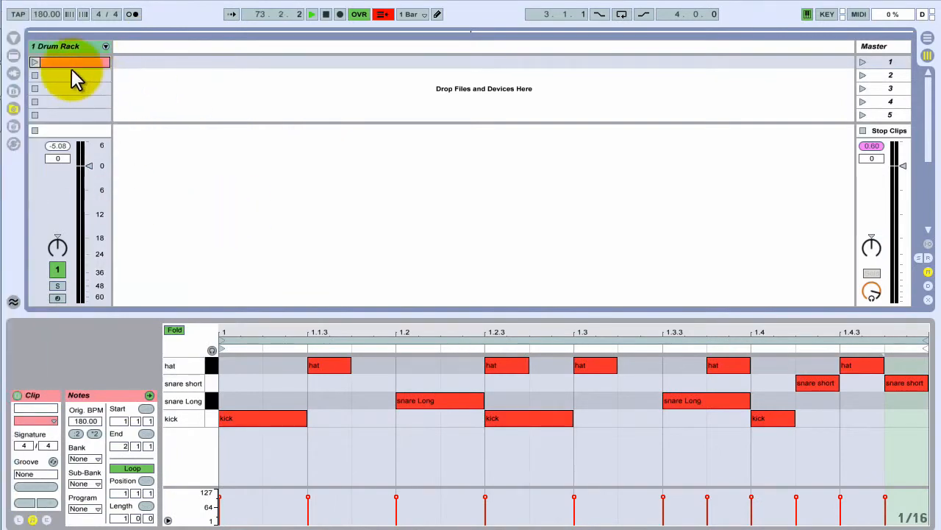
Step: Add a Sampler on a new MIDI track and load allyourBass 018.wav from the samples folder into it
click(17, 55)
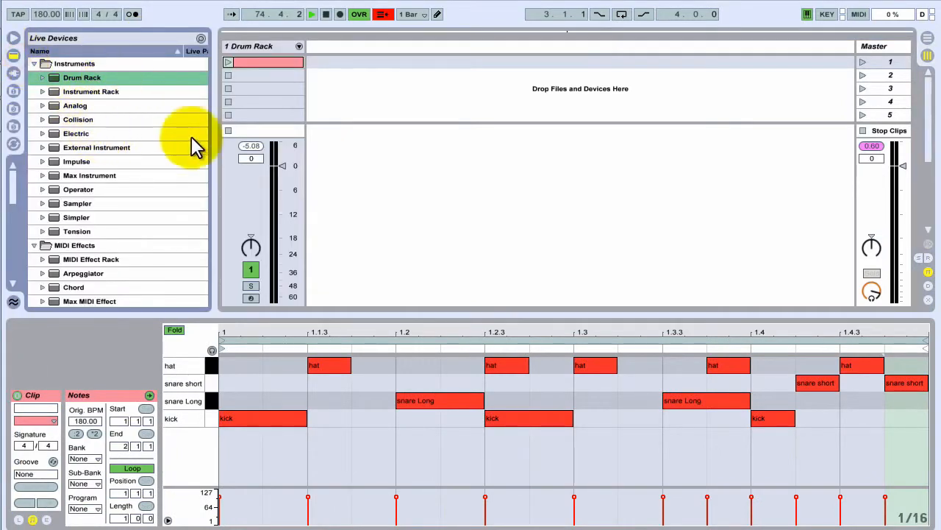
drag(68, 203, 389, 99)
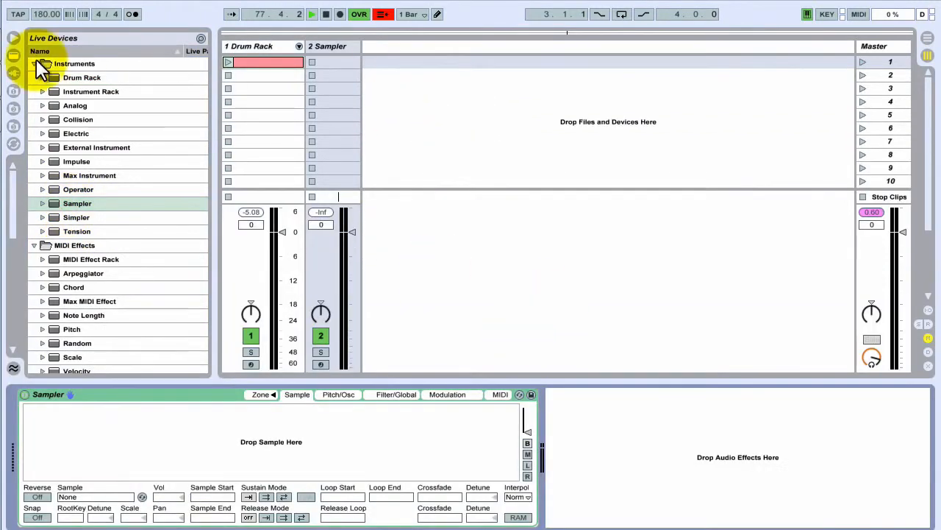
click(17, 126)
drag(88, 91, 267, 434)
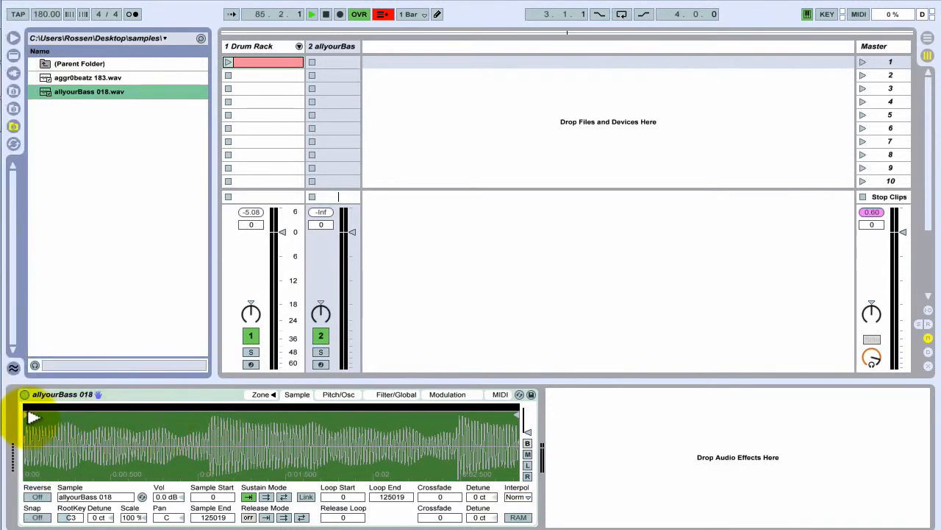
Step: Trim the Sampler's bass sample to its second hit, with the sample start at 46517 and the end at 108830
drag(33, 415, 218, 418)
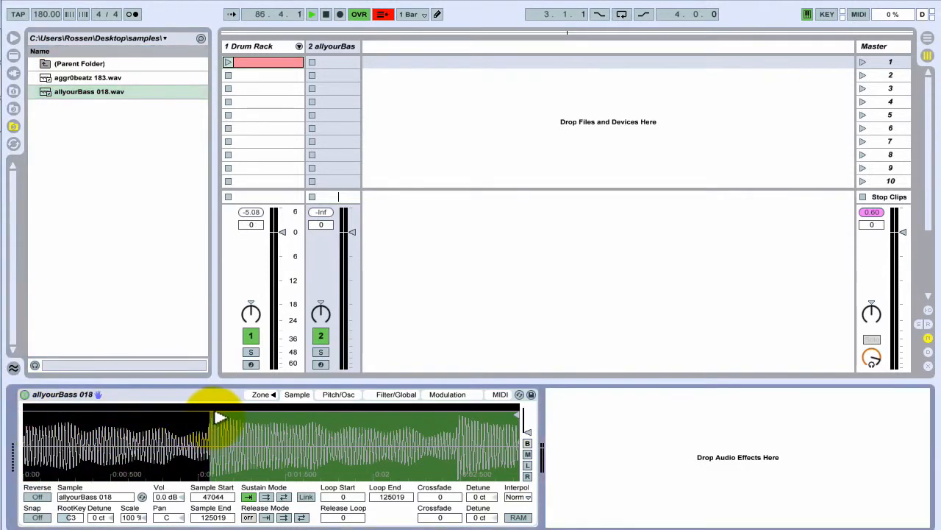
drag(515, 415, 448, 422)
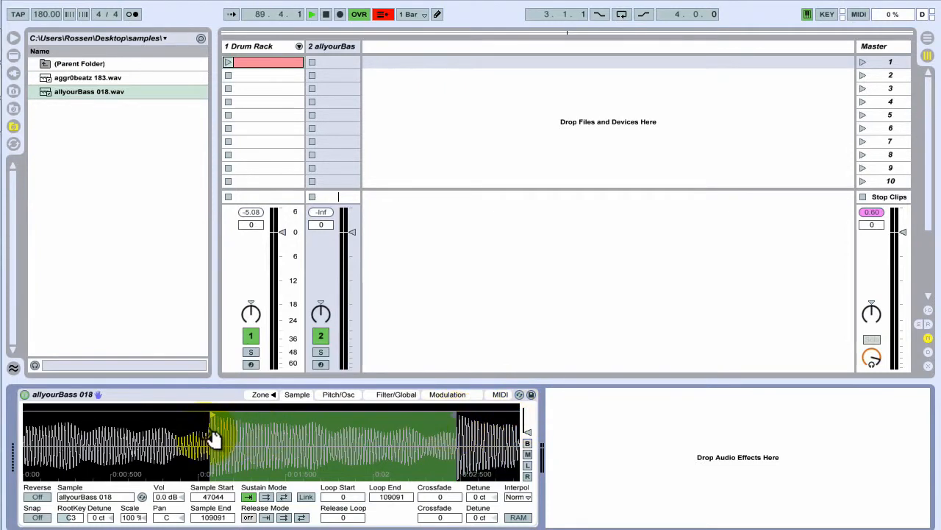
drag(217, 434, 202, 414)
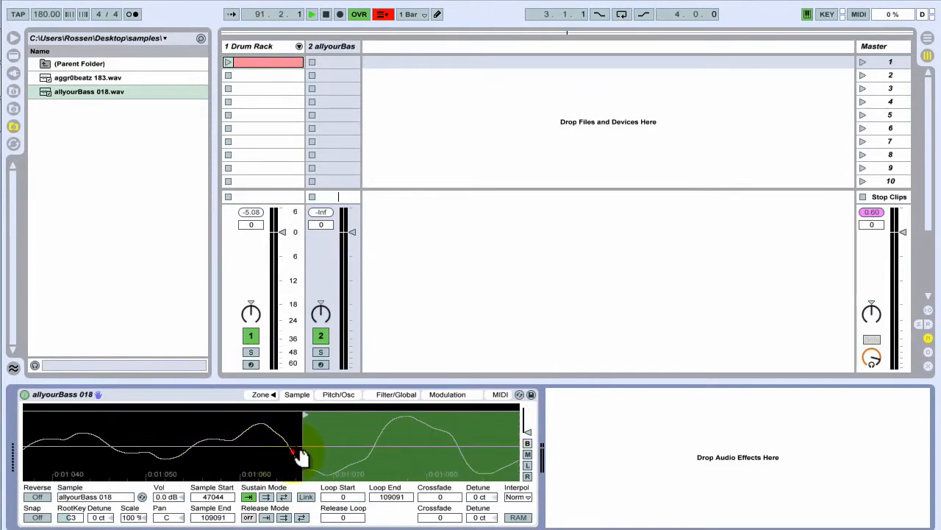
mouse_move(299, 448)
mouse_down()
mouse_move(312, 428)
mouse_move(294, 415)
mouse_move(270, 419)
mouse_move(252, 446)
mouse_up()
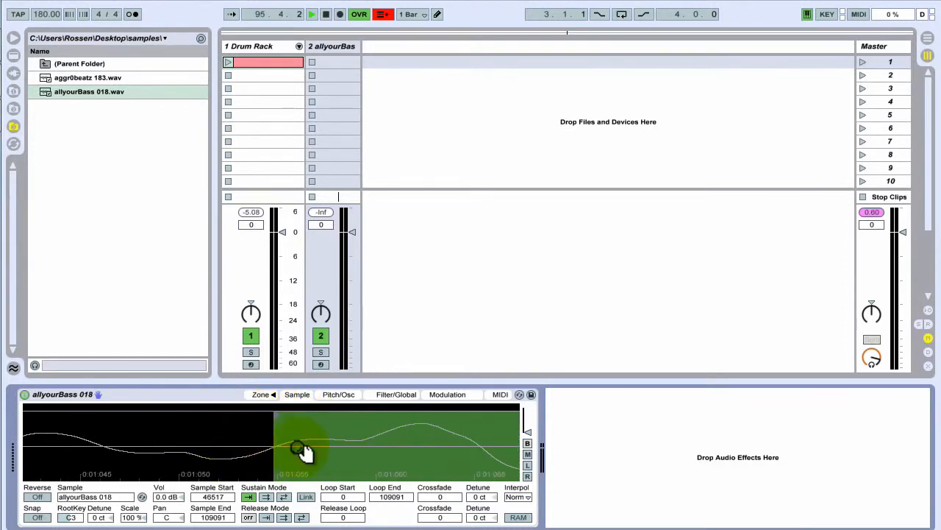
scroll(295, 438, down, 8)
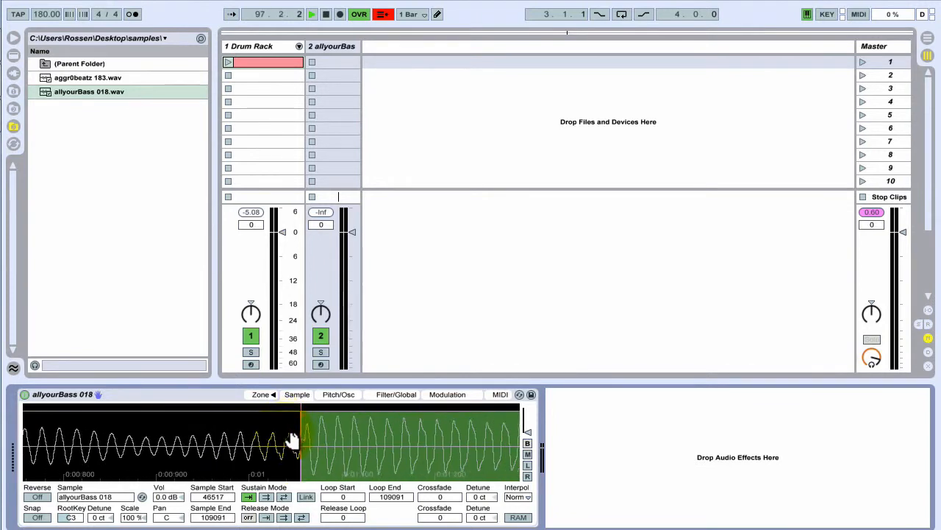
mouse_move(293, 440)
mouse_down()
mouse_move(217, 420)
mouse_move(354, 415)
mouse_move(224, 429)
mouse_move(221, 443)
mouse_move(487, 430)
mouse_move(353, 427)
mouse_move(395, 445)
mouse_move(425, 417)
mouse_move(374, 425)
mouse_move(375, 452)
mouse_move(406, 436)
mouse_move(405, 451)
mouse_move(445, 462)
mouse_move(376, 439)
mouse_up()
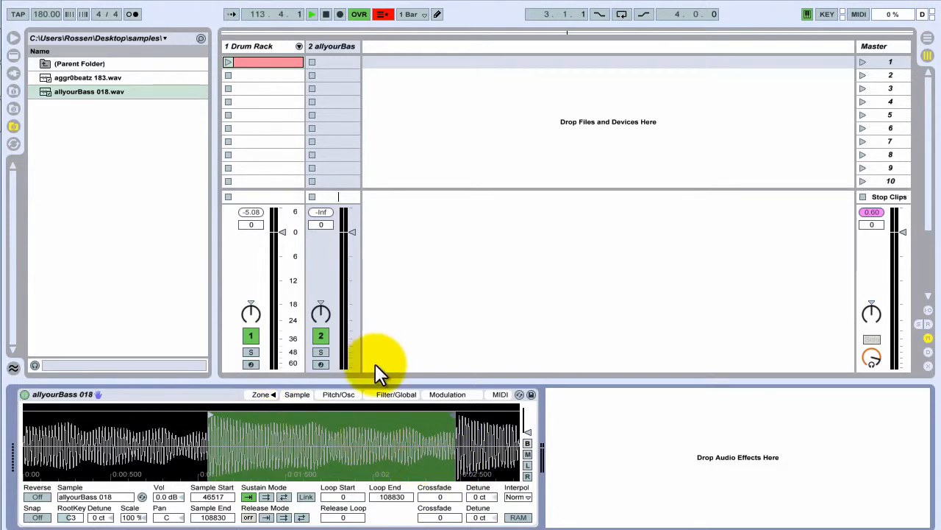
Step: Reset the master peak level, arm the Sampler track and audition the bass sample by playing a few notes
click(873, 212)
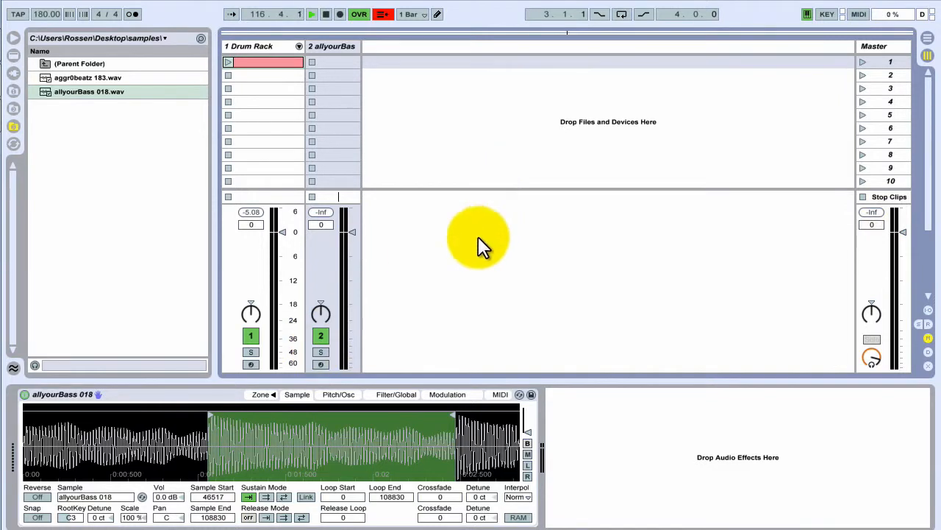
click(322, 364)
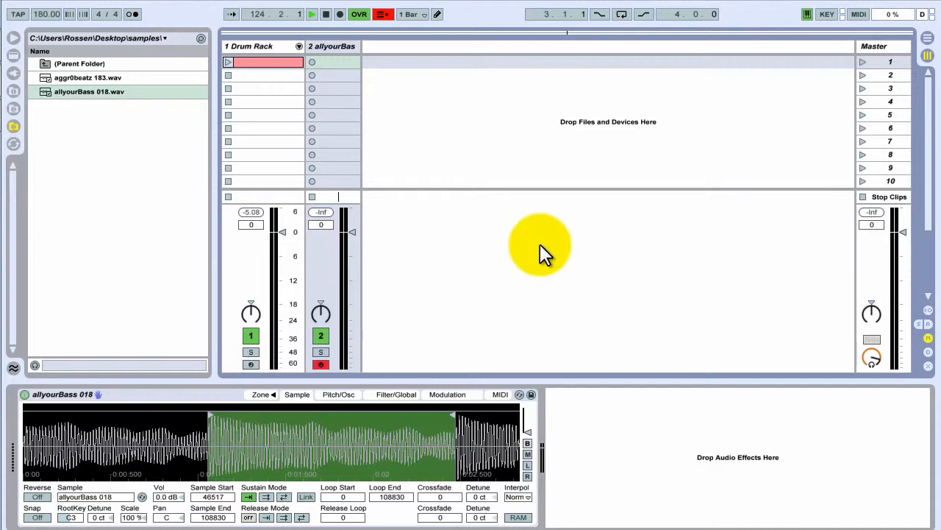
key(a)
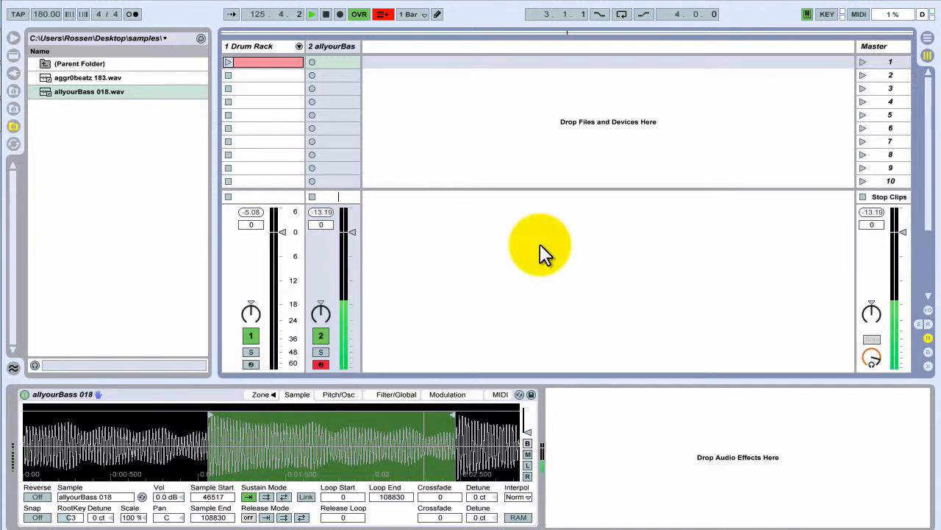
key(a)
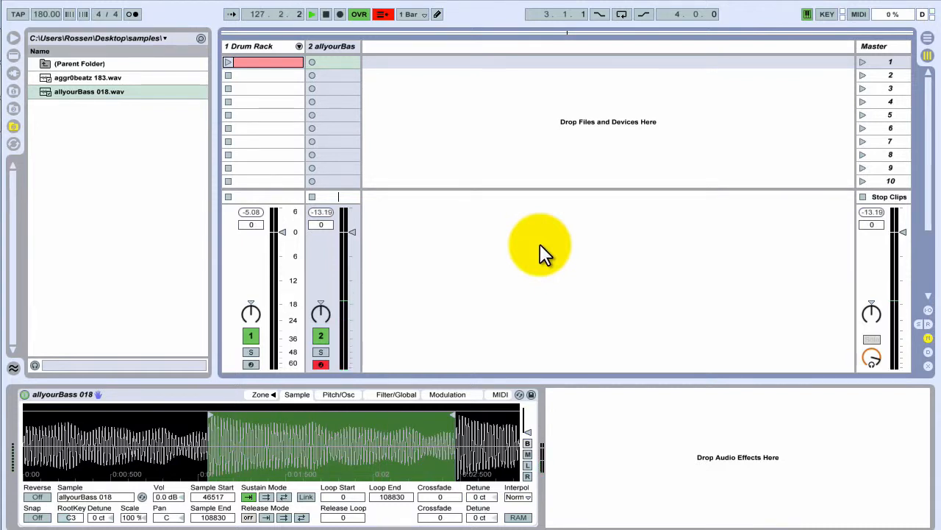
key(a)
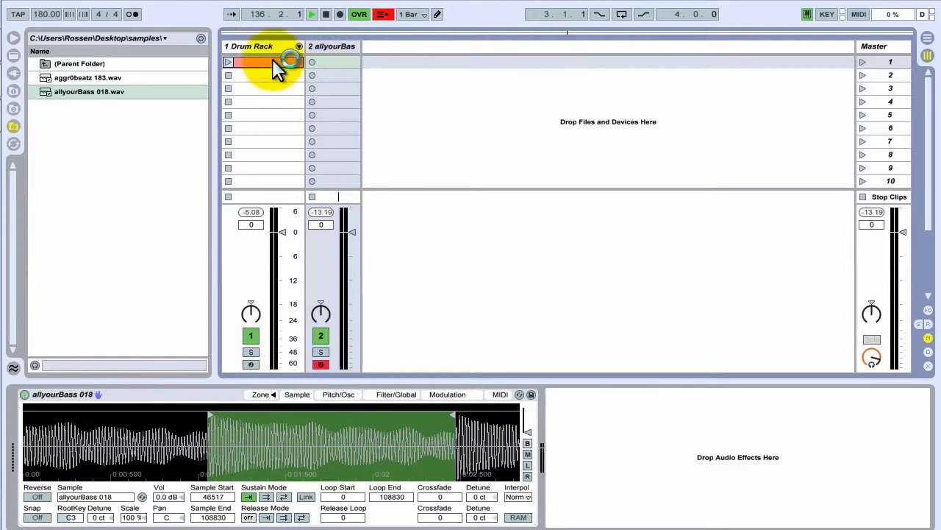
Step: Launch scene 1 for the drums and record a played bass line into the Sampler track's first clip slot
click(862, 61)
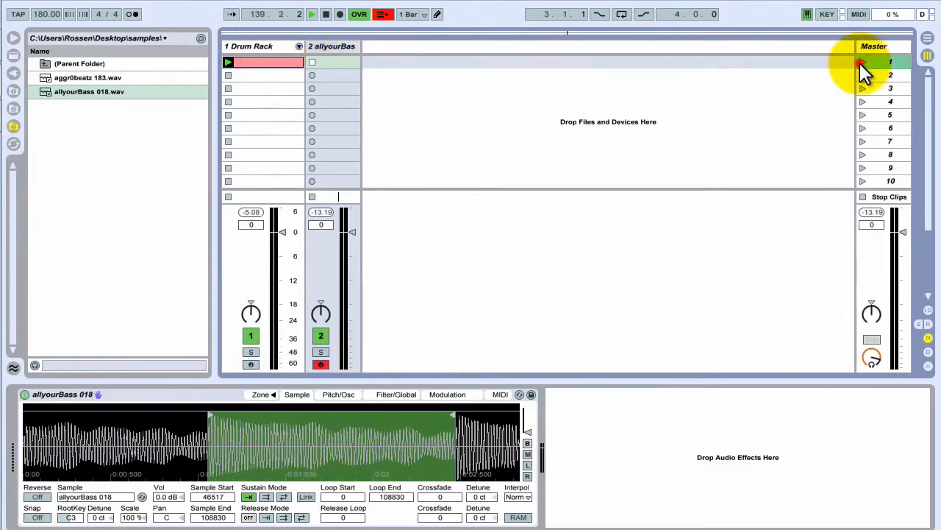
click(312, 61)
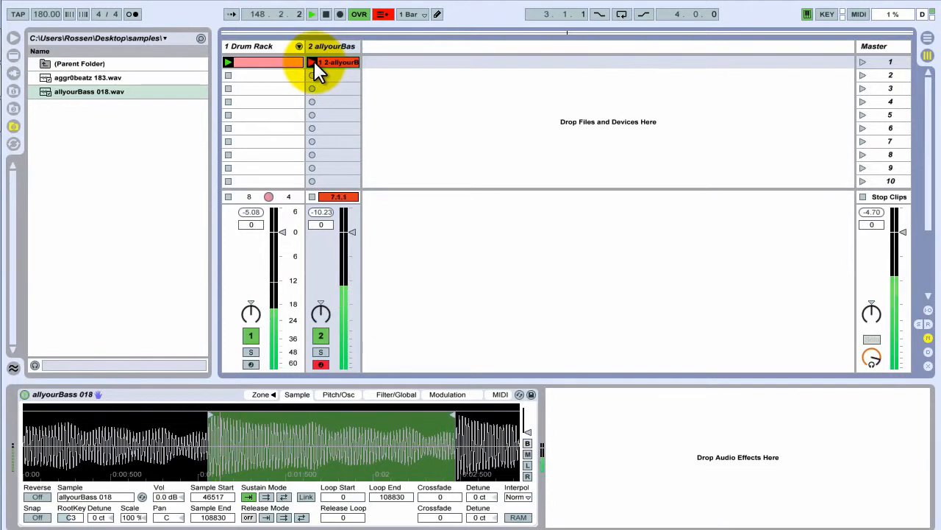
click(314, 61)
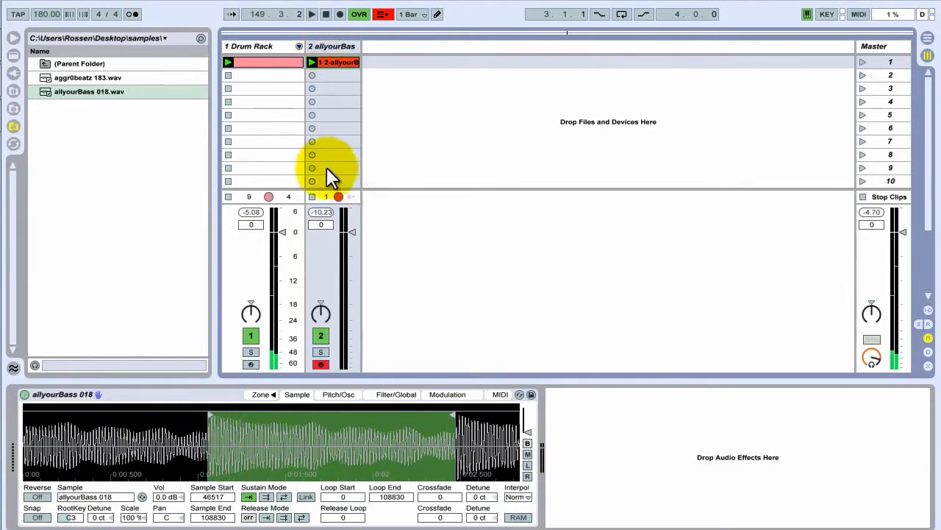
Step: Disarm the Sampler track and set the recorded bass clip's loop length to 8 bars in an enlarged note editor
key(shift+Tab)
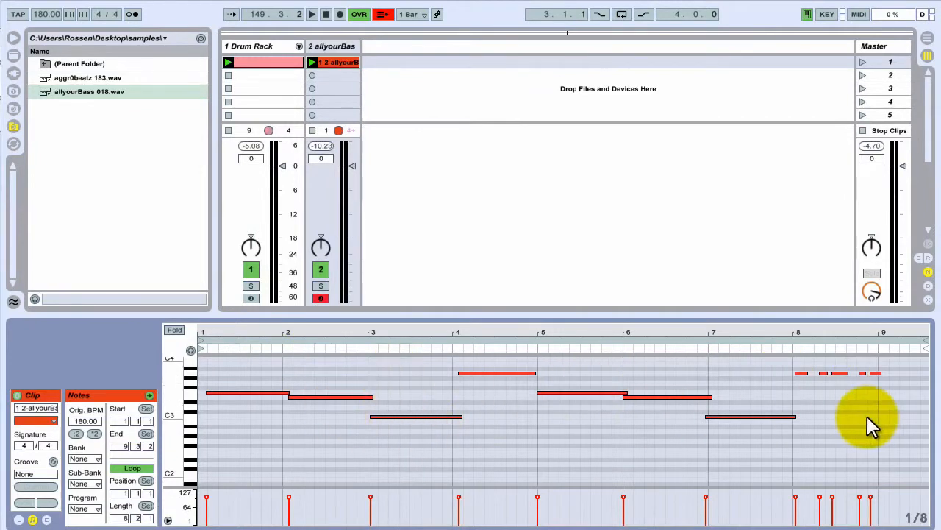
click(322, 298)
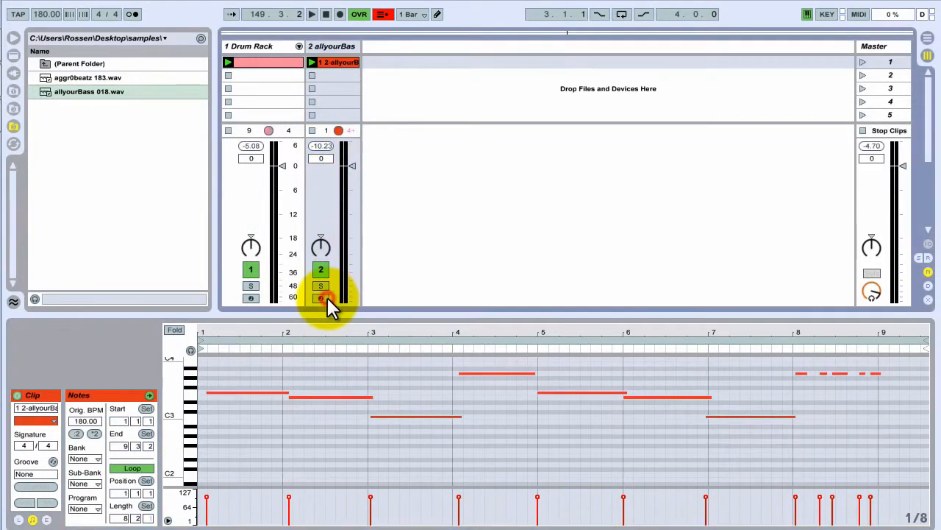
drag(357, 315, 360, 259)
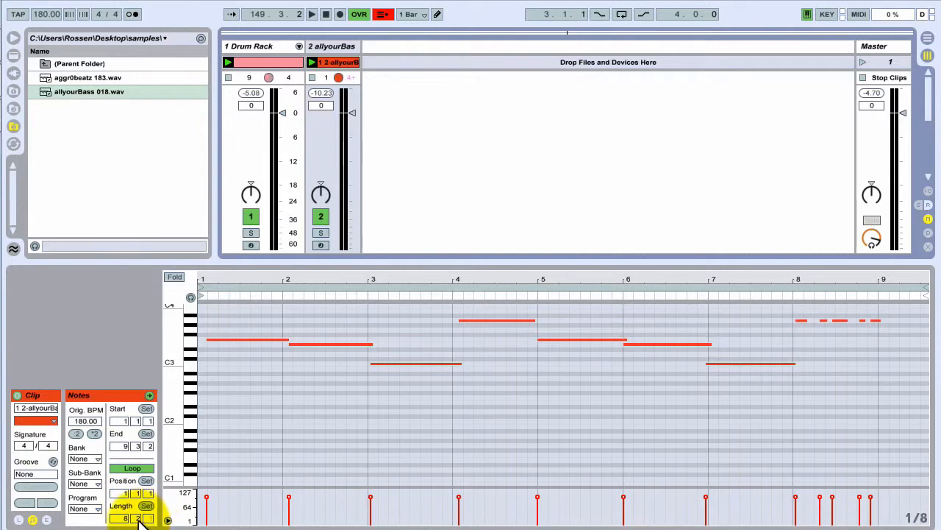
drag(145, 519, 148, 519)
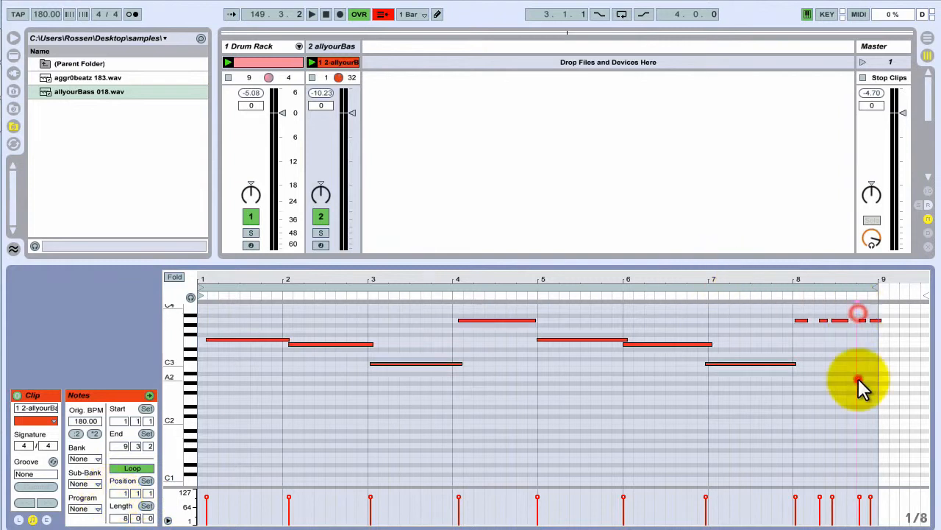
Step: Fold the note editor to the used pitches and shift the first three bass notes earlier so F3 starts at bar 1
key(ctrl+a)
drag(482, 430, 243, 340)
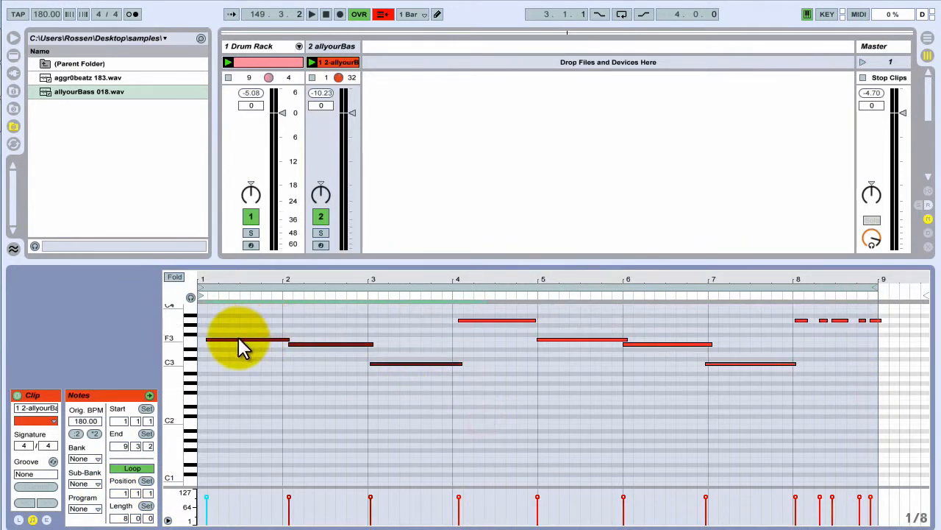
click(176, 280)
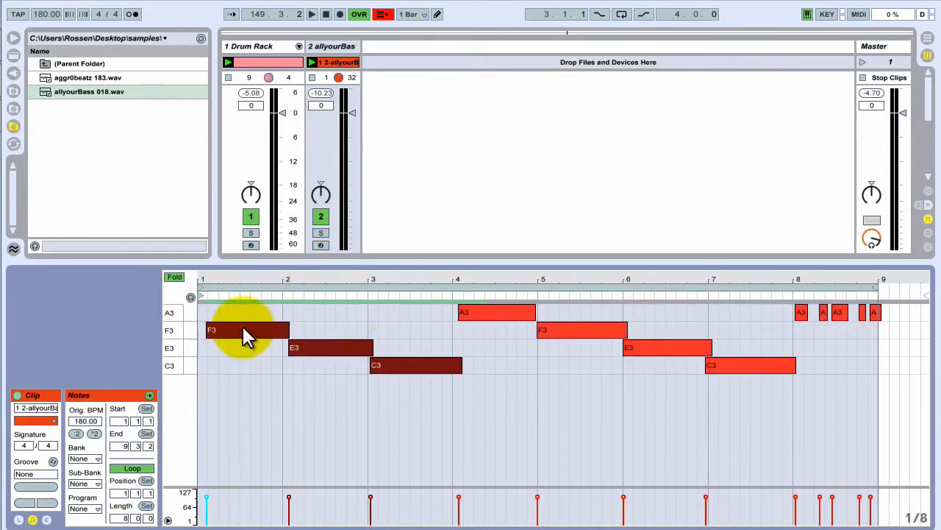
drag(242, 332, 239, 340)
click(353, 318)
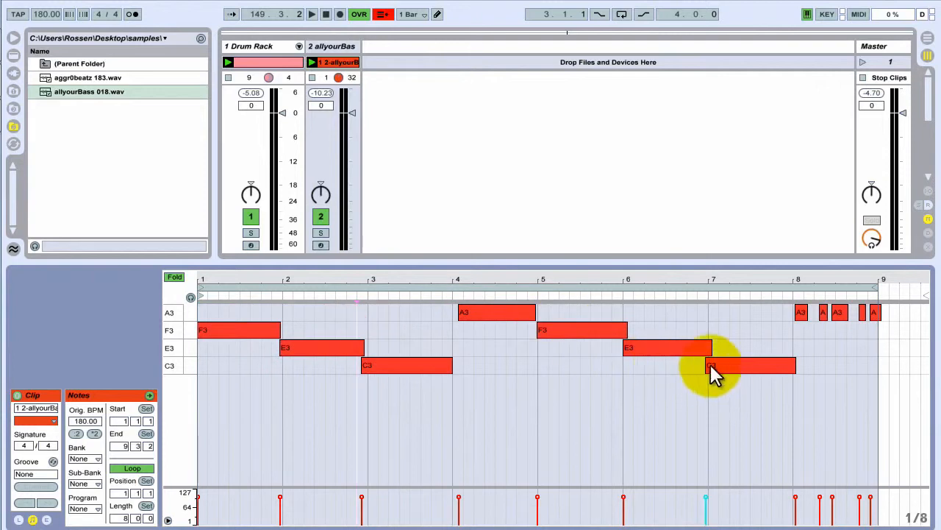
Step: Align the bass notes with the bar lines: C3 at bar 3, A3 at bar 4, F3 at bar 5 and E3 at bar 6
drag(495, 324, 488, 323)
click(553, 333)
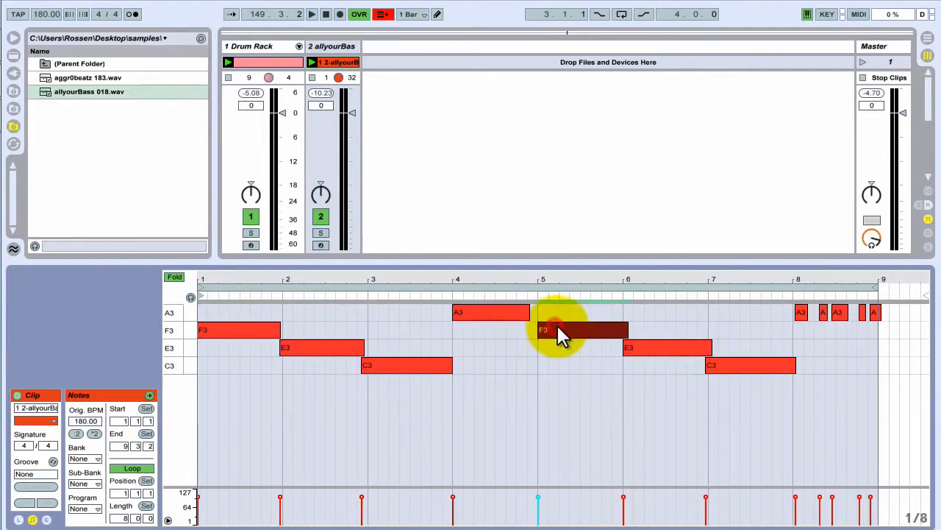
drag(667, 348, 677, 349)
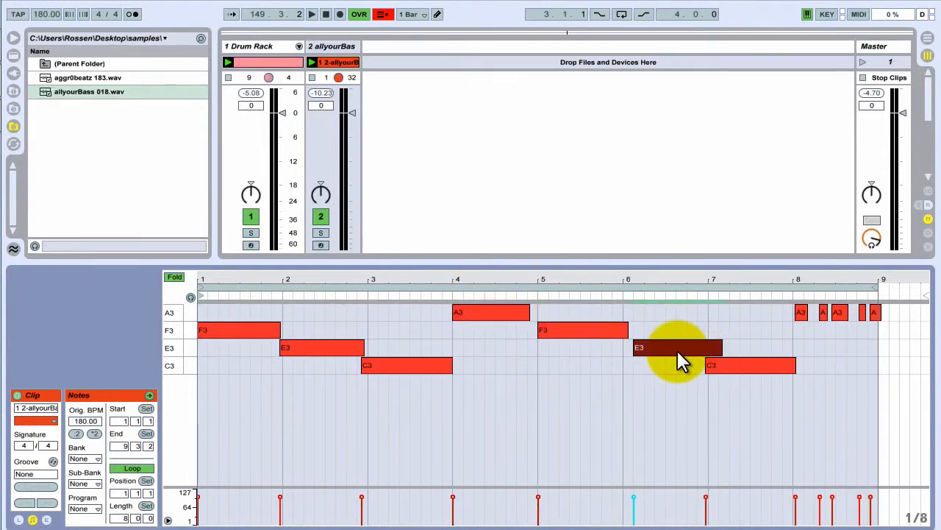
key(Left)
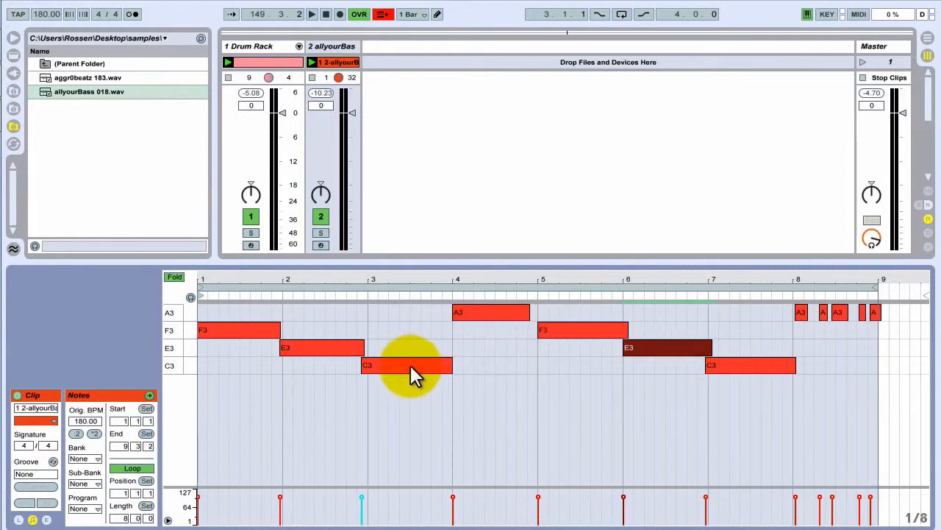
drag(409, 365, 414, 366)
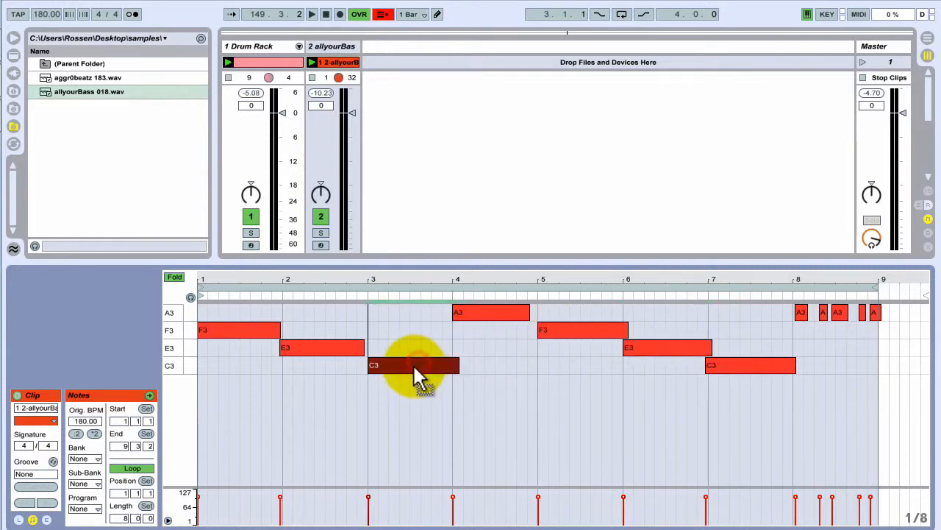
click(801, 312)
Step: With drums and bass playing, extend the bar 4 A3 note to bar 5 and nudge the short A3 notes in bar 8 into time
click(311, 62)
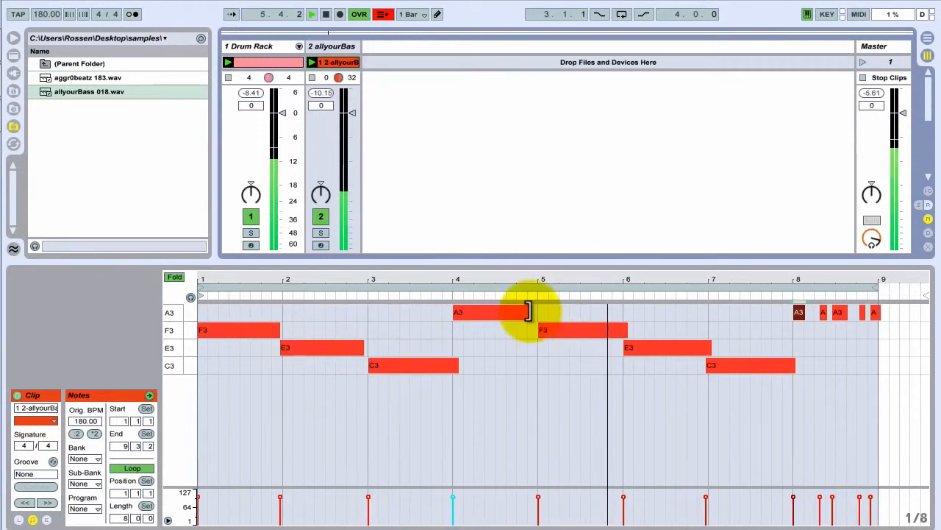
drag(528, 312, 538, 312)
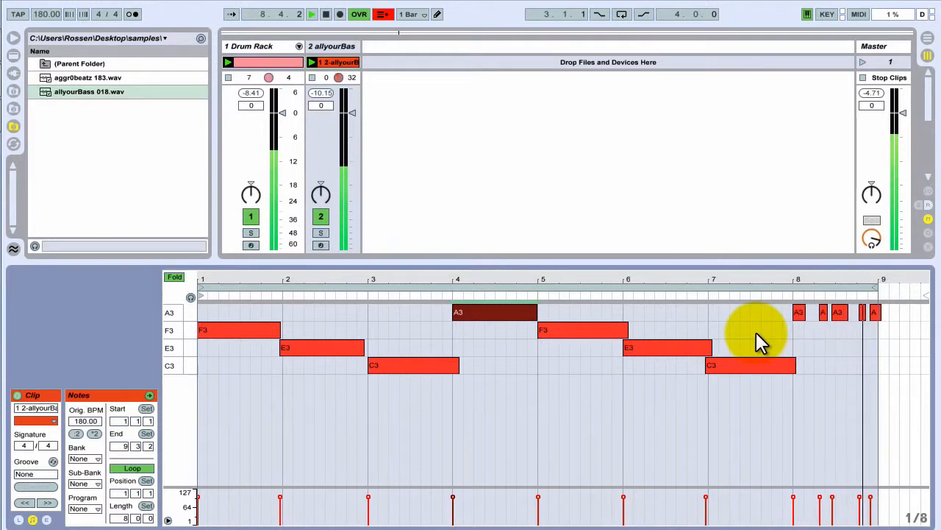
drag(822, 315, 861, 312)
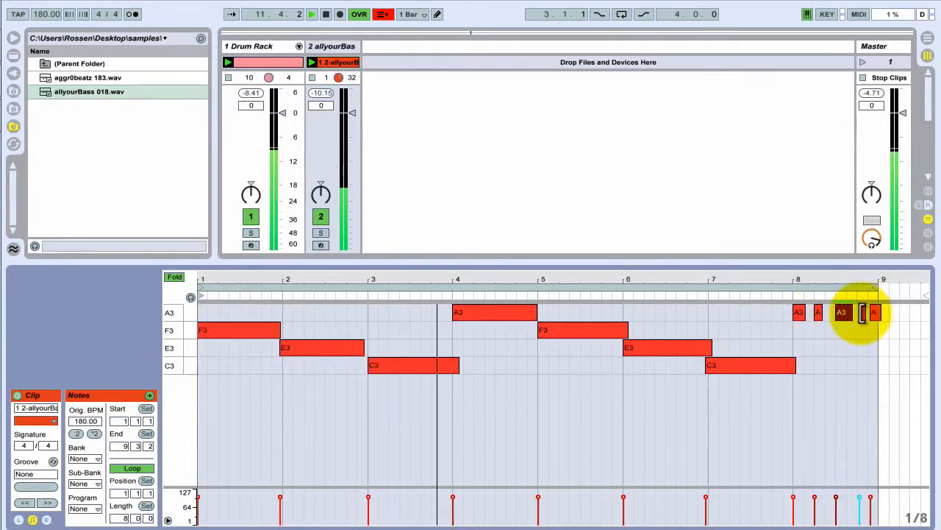
click(874, 313)
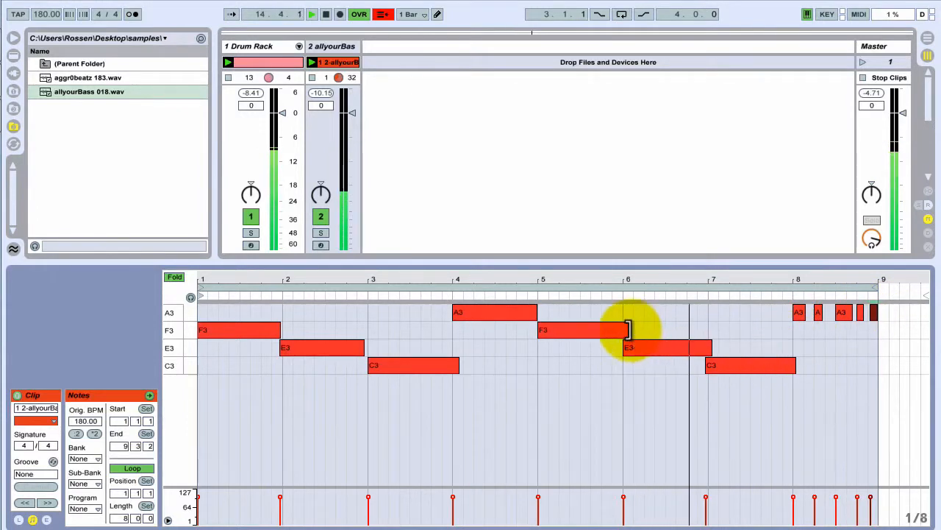
Step: Shorten the bar 5 F3 note to end at bar 6, shift the third bar 8 A3 note earlier and lengthen the first slightly
drag(628, 329, 618, 331)
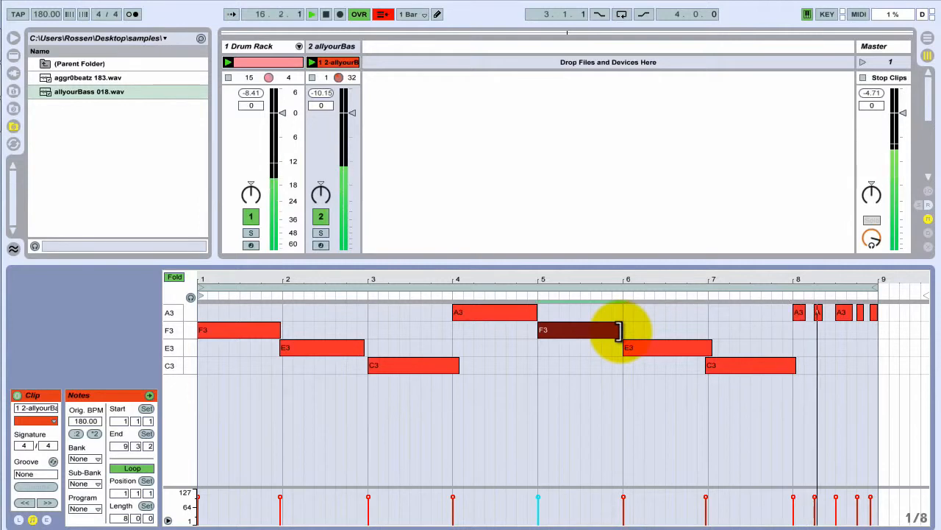
drag(844, 313, 834, 312)
drag(830, 280, 830, 288)
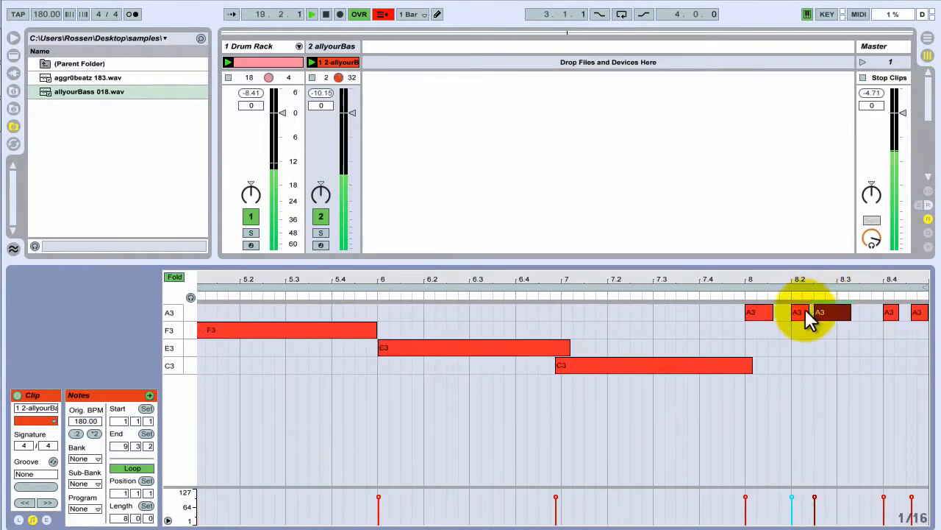
drag(771, 312, 778, 311)
drag(792, 275, 790, 275)
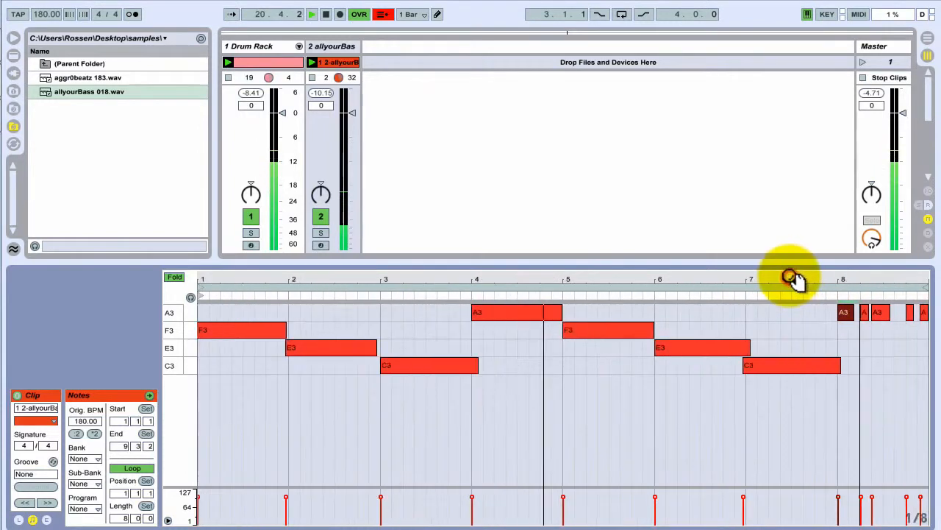
Step: Move the last two A3 notes in bar 8 earlier and align the first E3 note to span exactly from bar 2 to bar 3
click(910, 312)
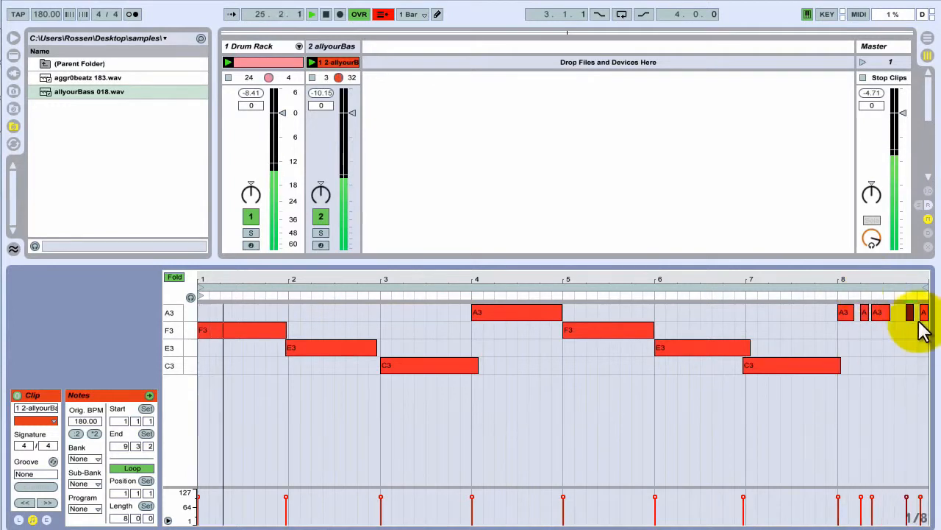
mouse_move(910, 313)
mouse_down()
mouse_move(898, 315)
mouse_move(922, 316)
mouse_up()
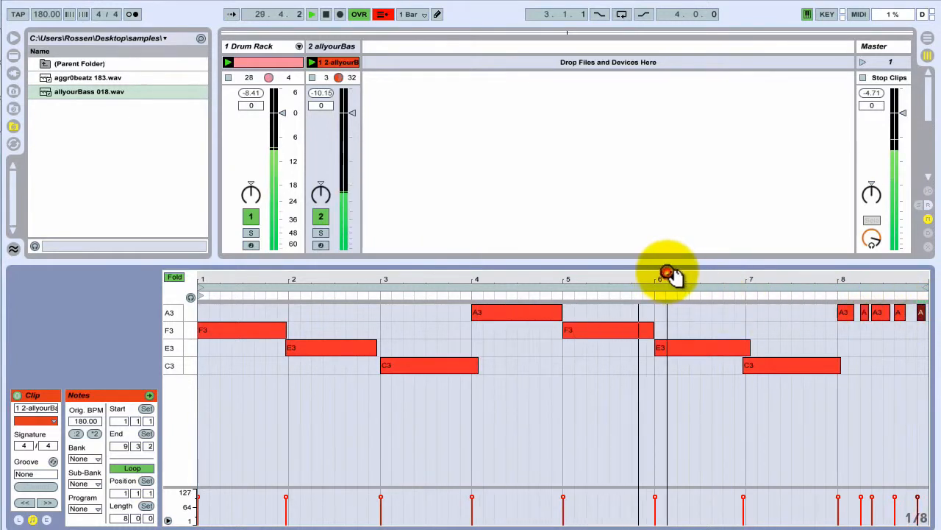
drag(327, 349, 327, 352)
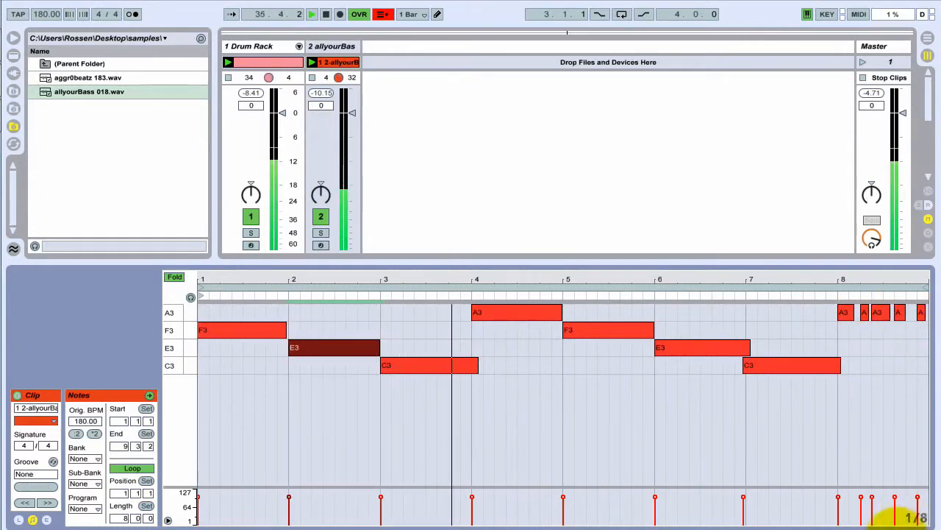
Step: Show the Sampler device and the Drum Rack's individual chains, muting and unmuting snare Long to compare the beat
click(896, 528)
click(297, 46)
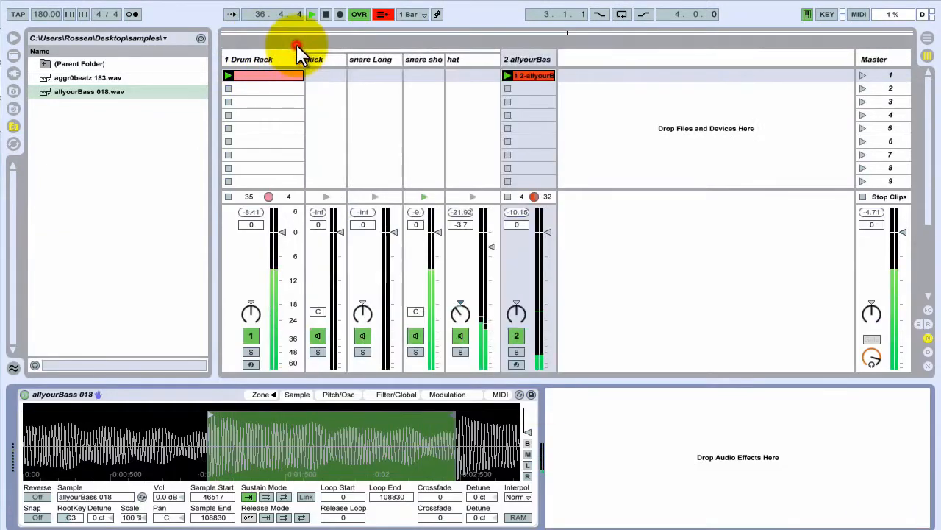
click(363, 335)
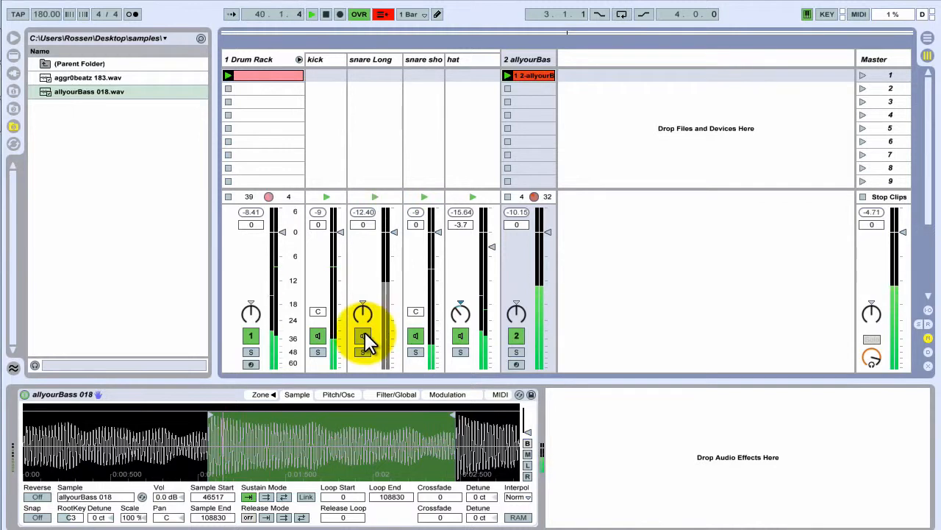
click(363, 335)
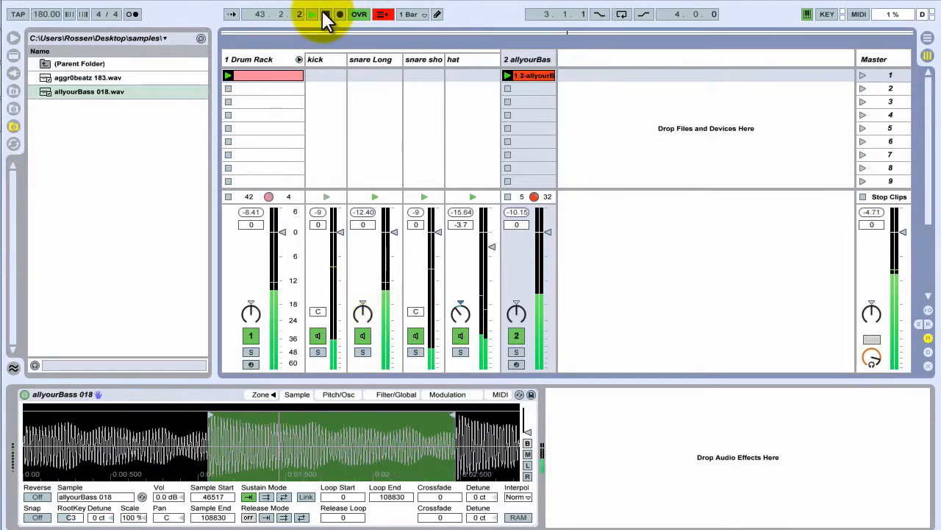
Step: Hide the file browser, and mute and unmute the kick and snare Long chains to hear their part in the beat
click(13, 38)
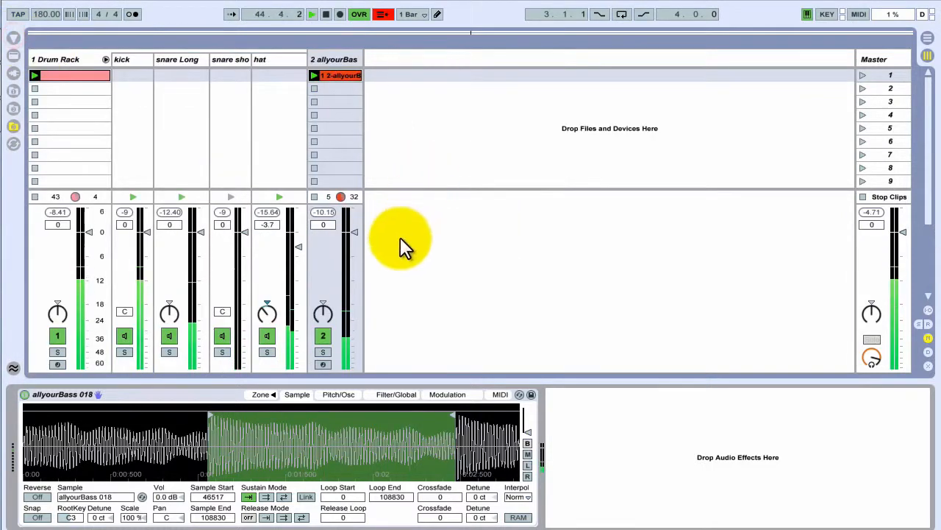
click(126, 333)
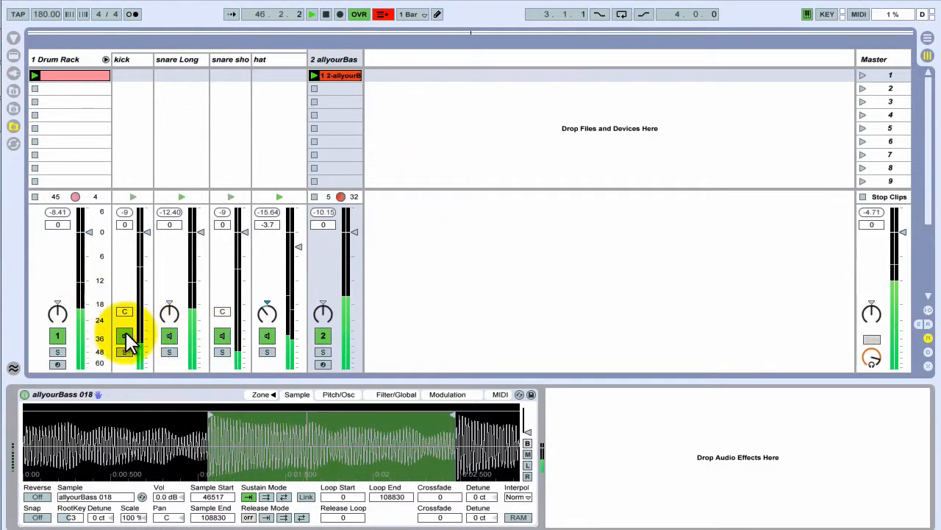
click(170, 335)
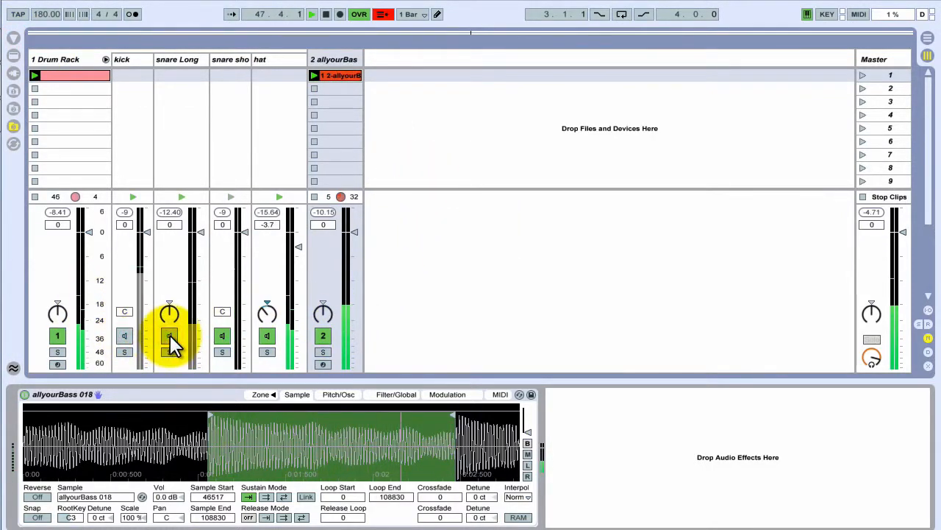
click(170, 334)
click(125, 337)
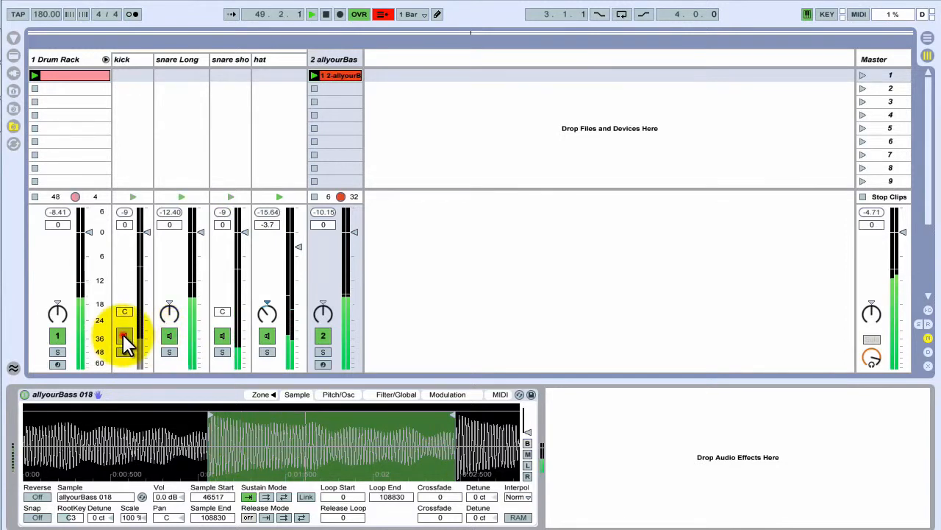
Step: Stop playback of the drum and bass clips
click(325, 14)
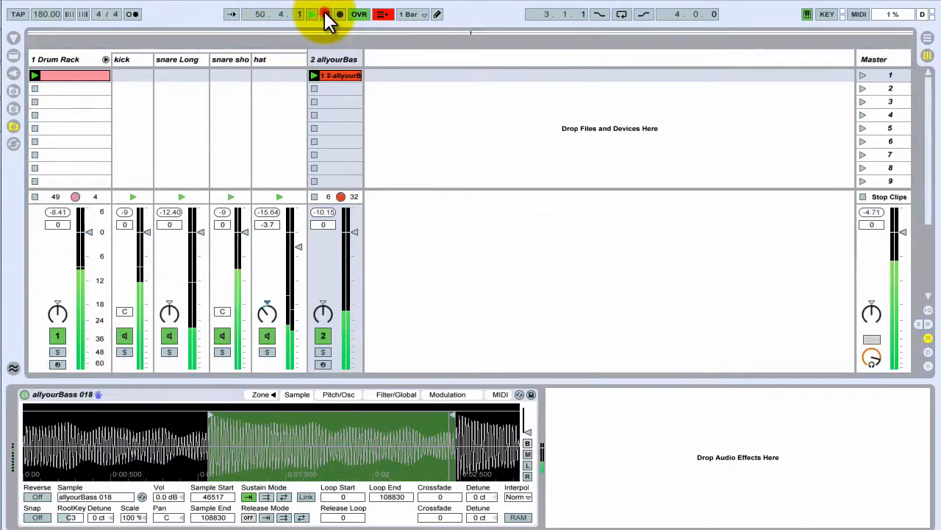
click(325, 15)
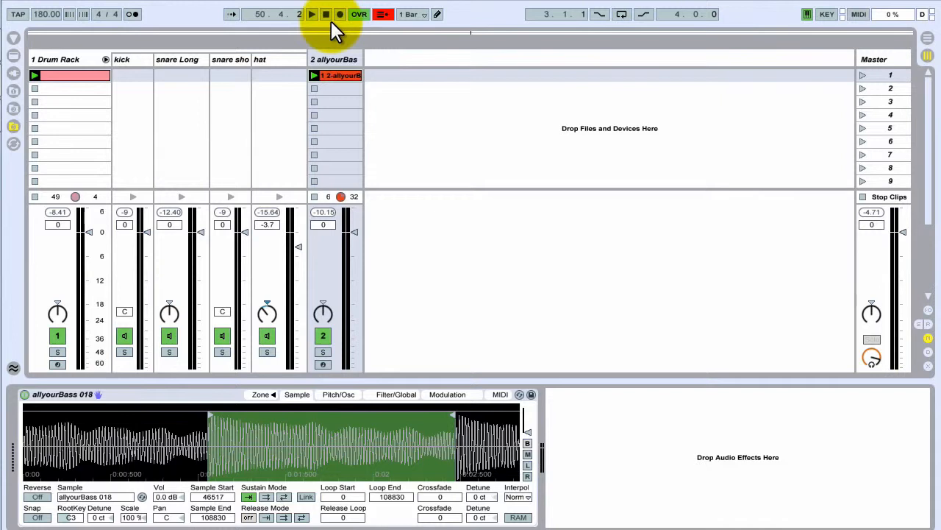
click(326, 16)
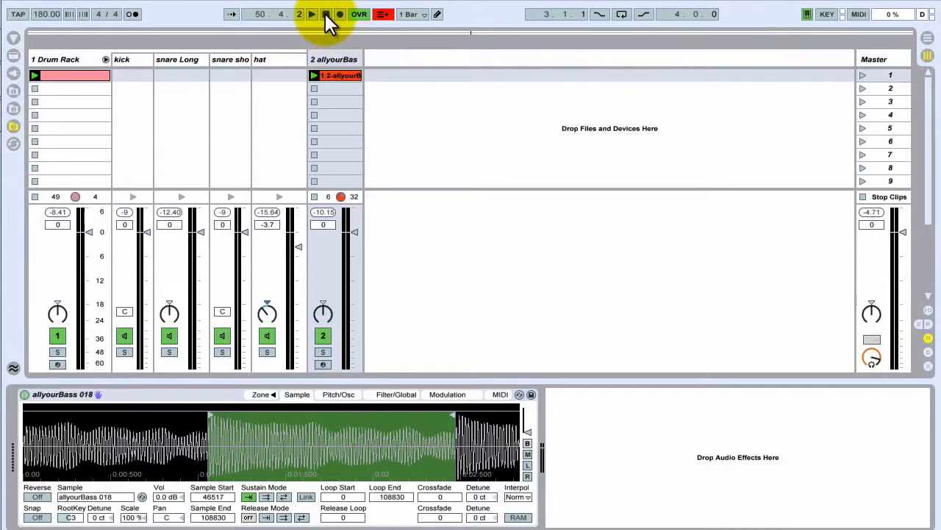